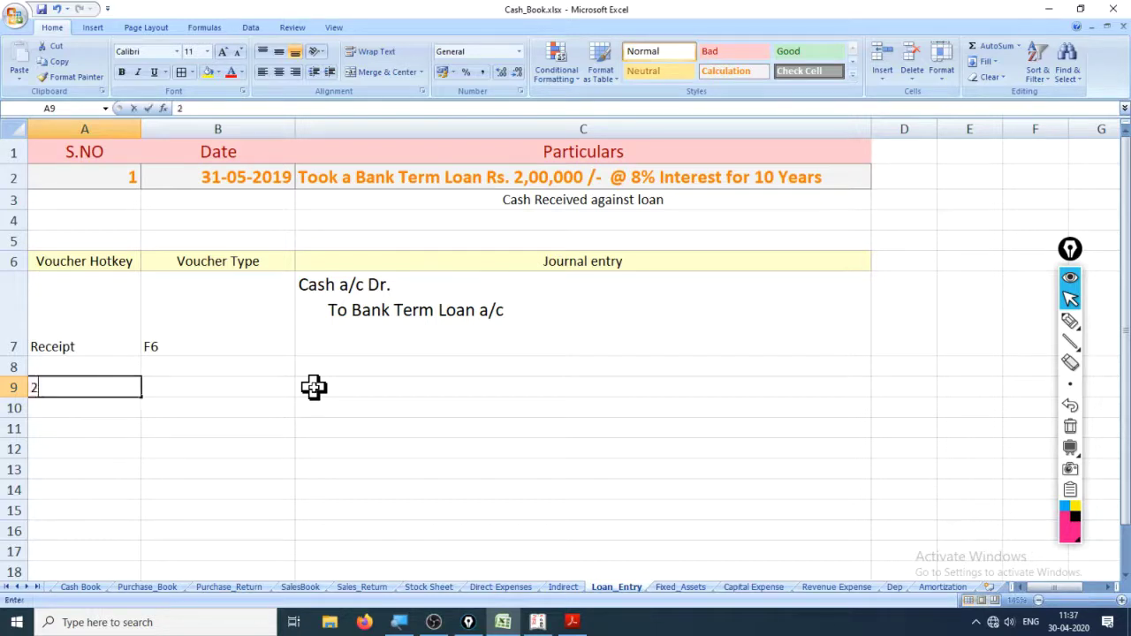
Copy the bank term loan entry in row 2 and paste it into row 9
key("Return")
key("Up")
key("Up")
key("Up")
key("Up")
key("Up")
key("Up")
key("Up")
key("Up")
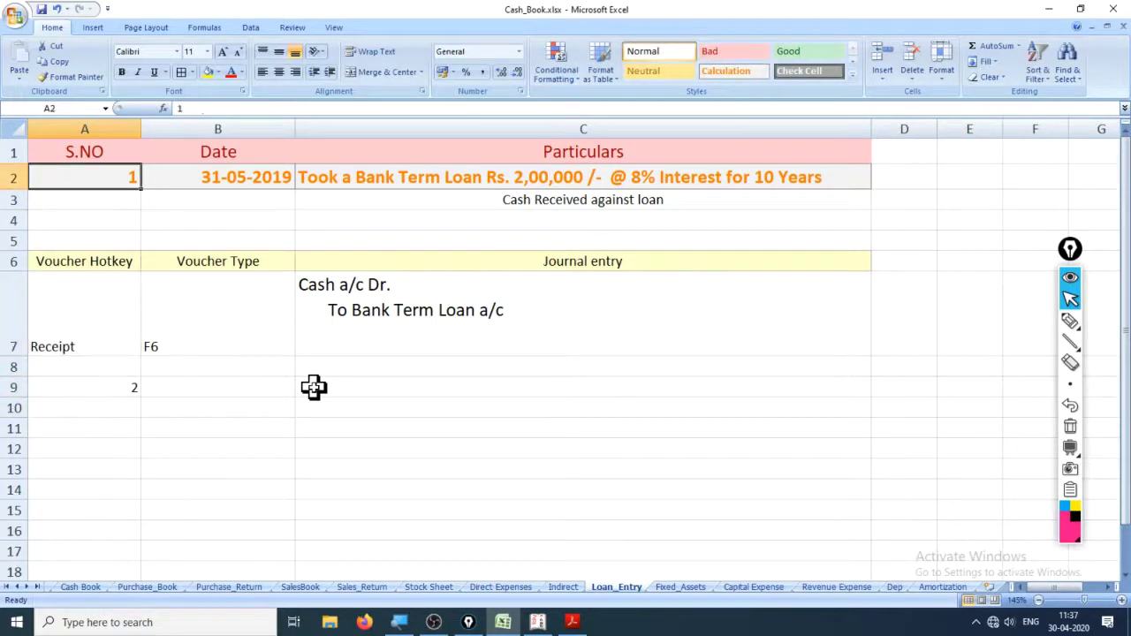
key("shift+Right")
key("shift+Left")
key("shift+space")
key("ctrl+c")
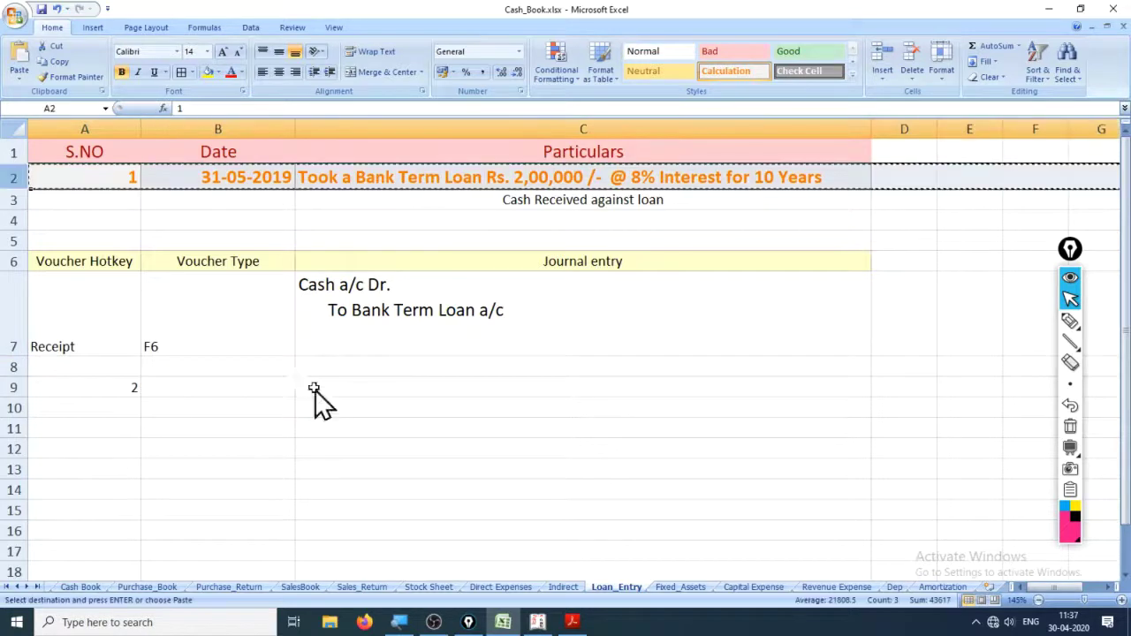
key("Down")
key("Down")
key("Down")
key("Down")
key("Down")
key("Down")
key("Down")
key("Down")
key("Up")
key("Return")
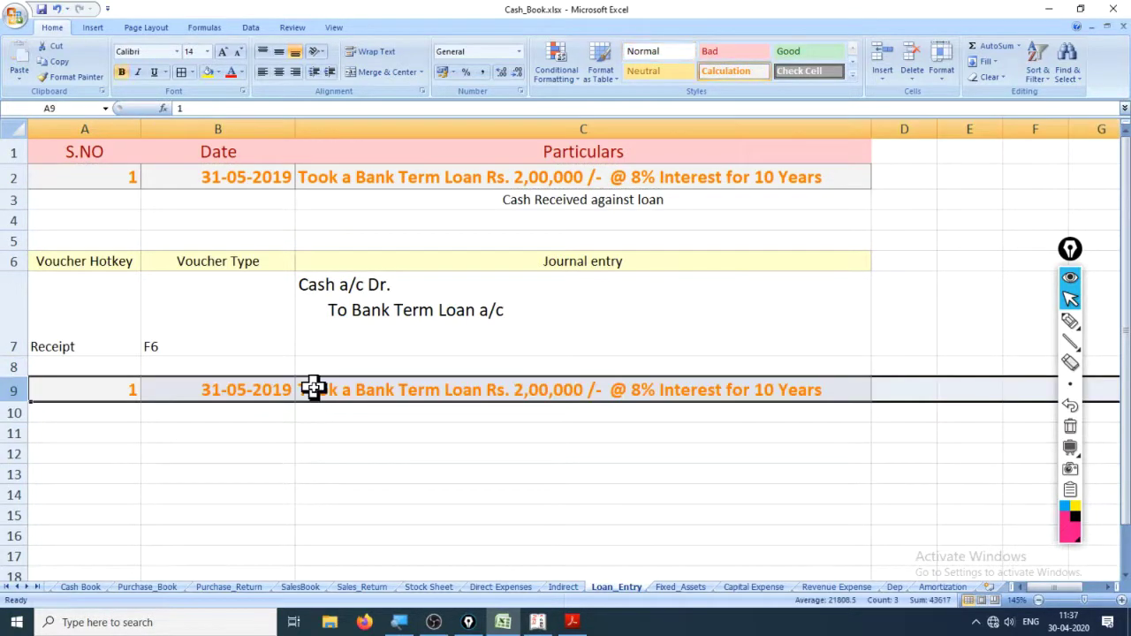
Set the date of the copied entry in B9 to 31-03-2020
key("Down")
key("Up")
key("Right")
type("31.")
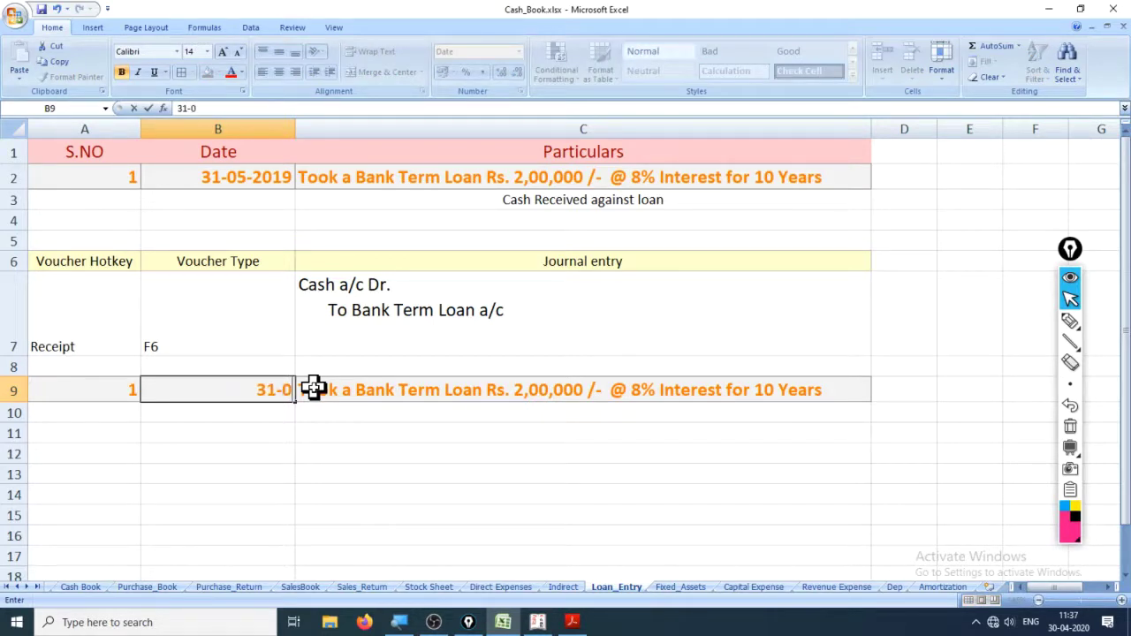
type("03-2020")
key("Return")
Replace the particulars in C9 with "Interest at 8% Paid"
left_click(314, 389)
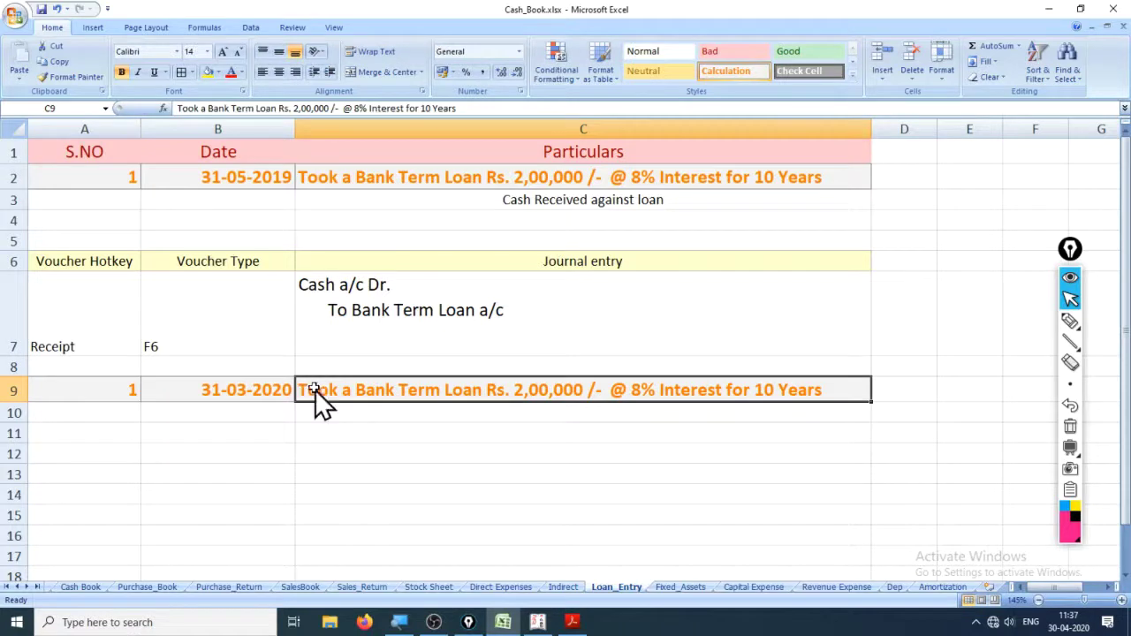
type("Interest at 8% Paid")
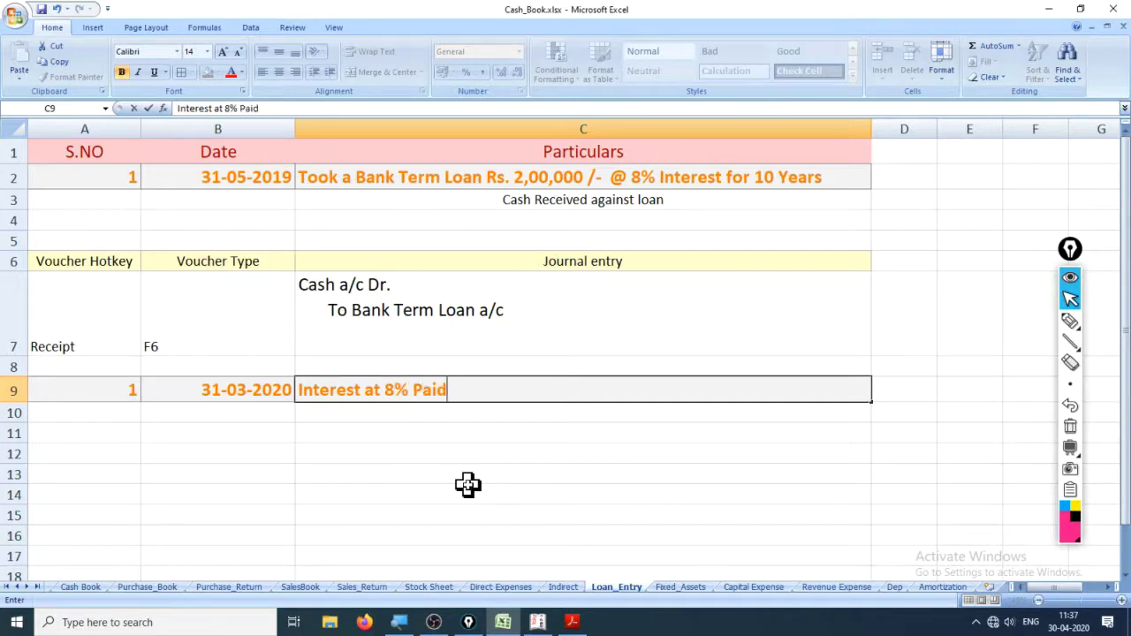
key("Return")
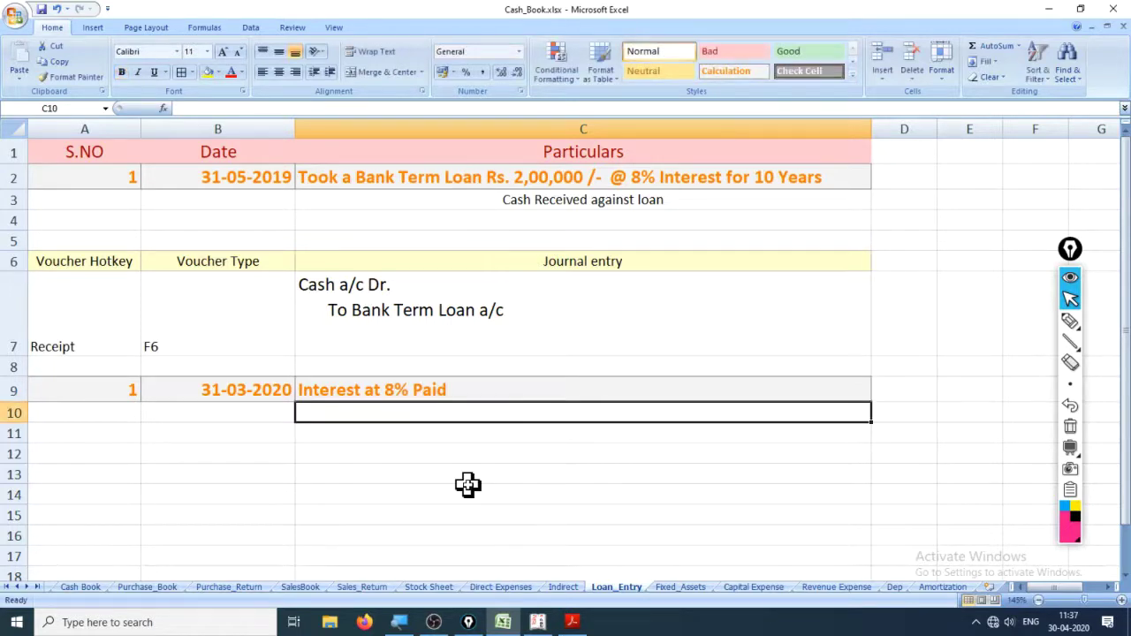
Annotate the loan entry in pen: underline its date and 8% interest rate, and handwrite an underlined "10 m" beneath the entry
left_click(1070, 321)
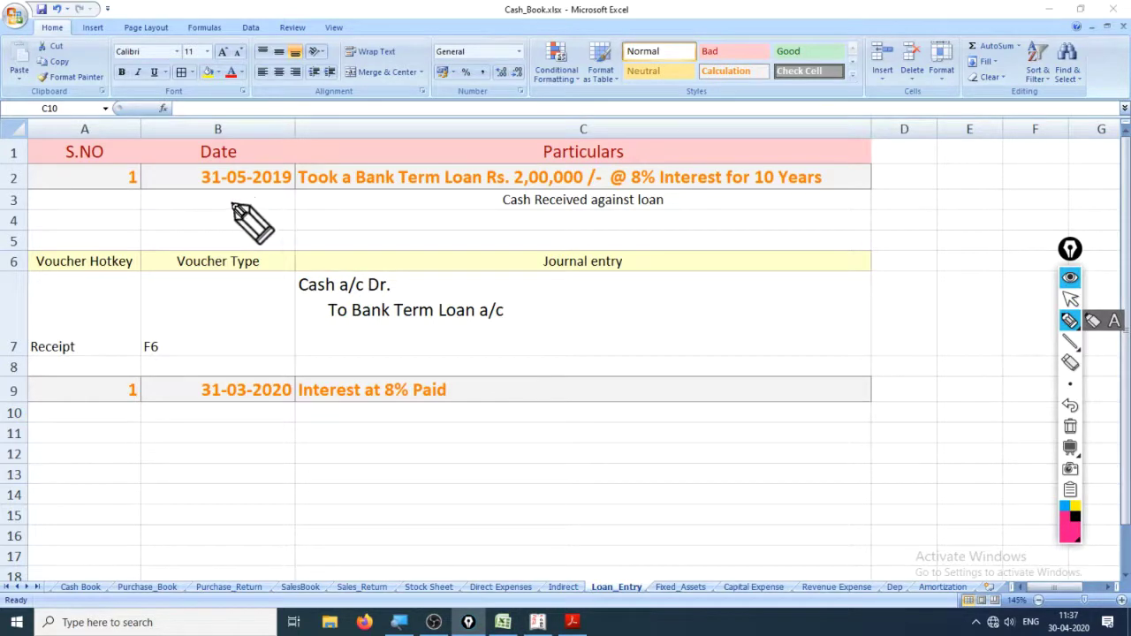
left_click_drag(225, 200, 274, 190)
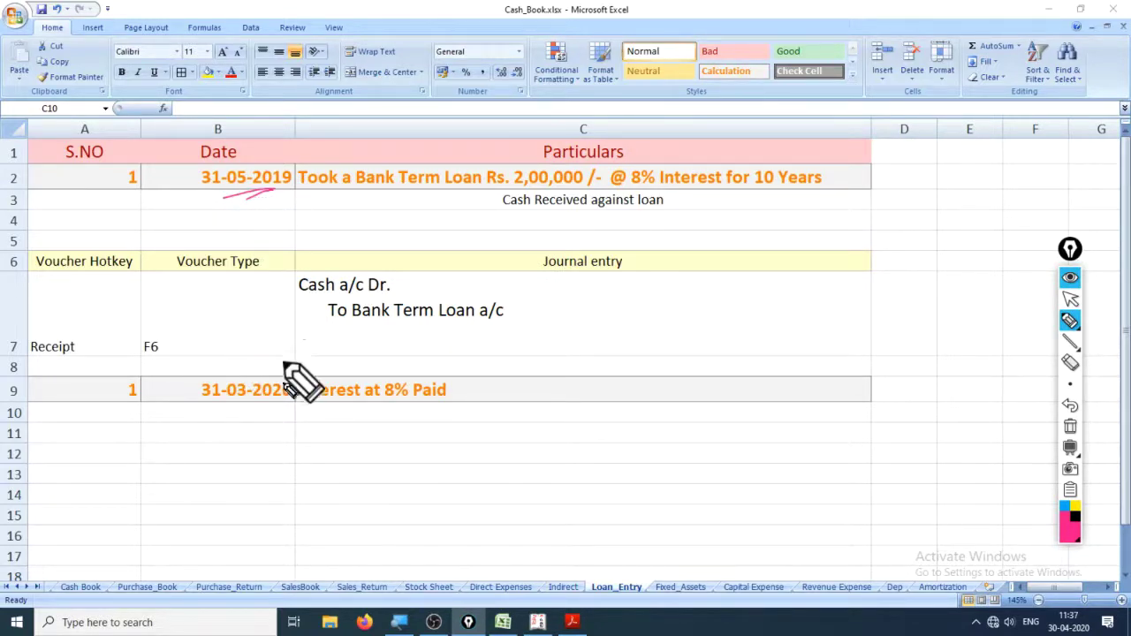
mouse_move(799, 196)
left_mouse_down()
mouse_move(800, 227)
mouse_move(821, 203)
mouse_move(901, 214)
mouse_move(931, 275)
left_mouse_up()
left_click_drag(931, 230, 904, 293)
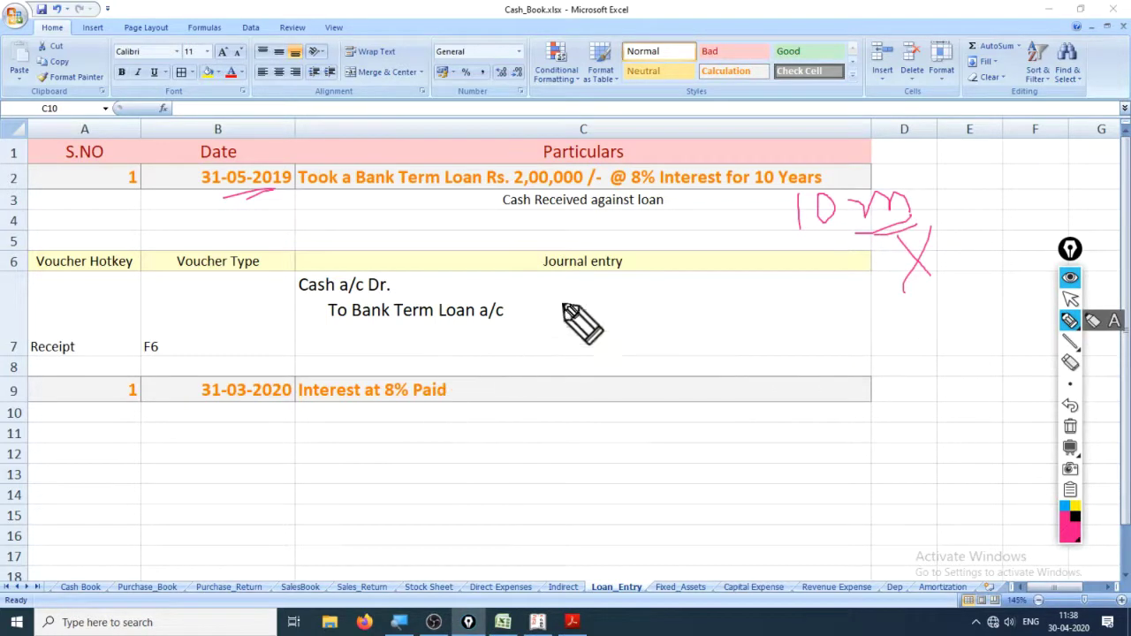
left_click_drag(640, 204, 688, 203)
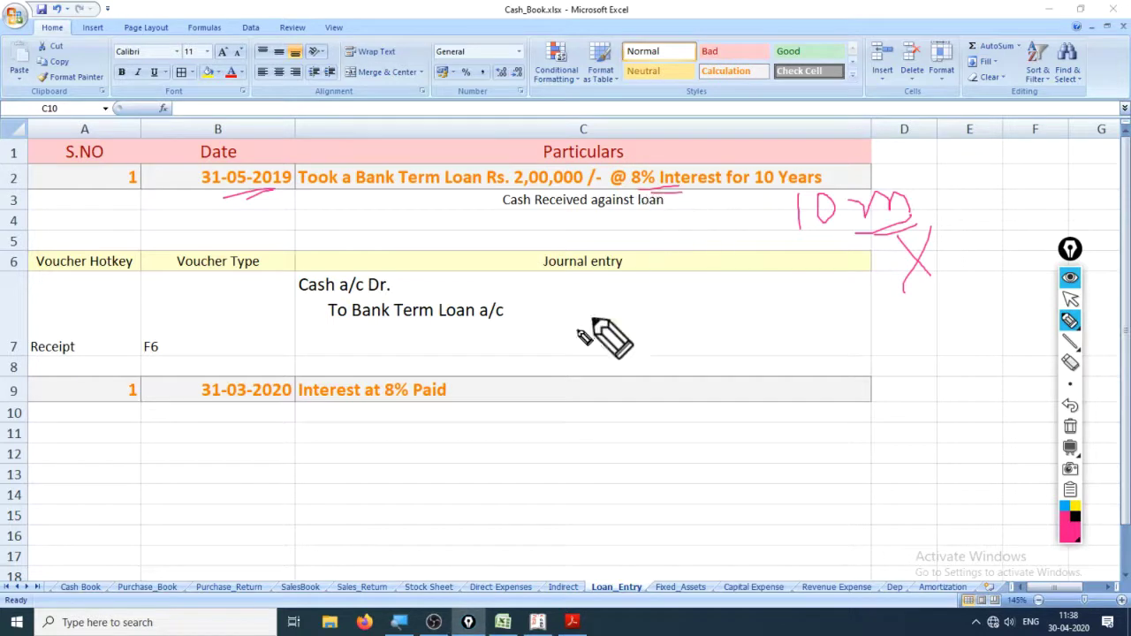
left_click(1070, 303)
Calculate the yearly loan interest in C11 with the formula =200000*8%
left_click(571, 434)
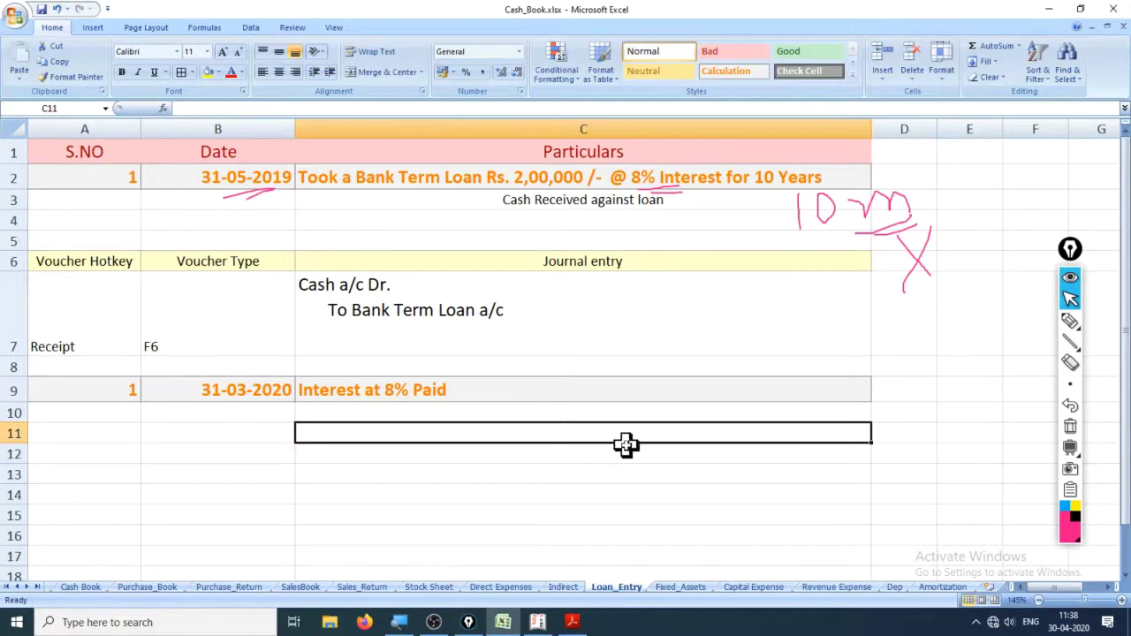
type("=2,00,000*8%")
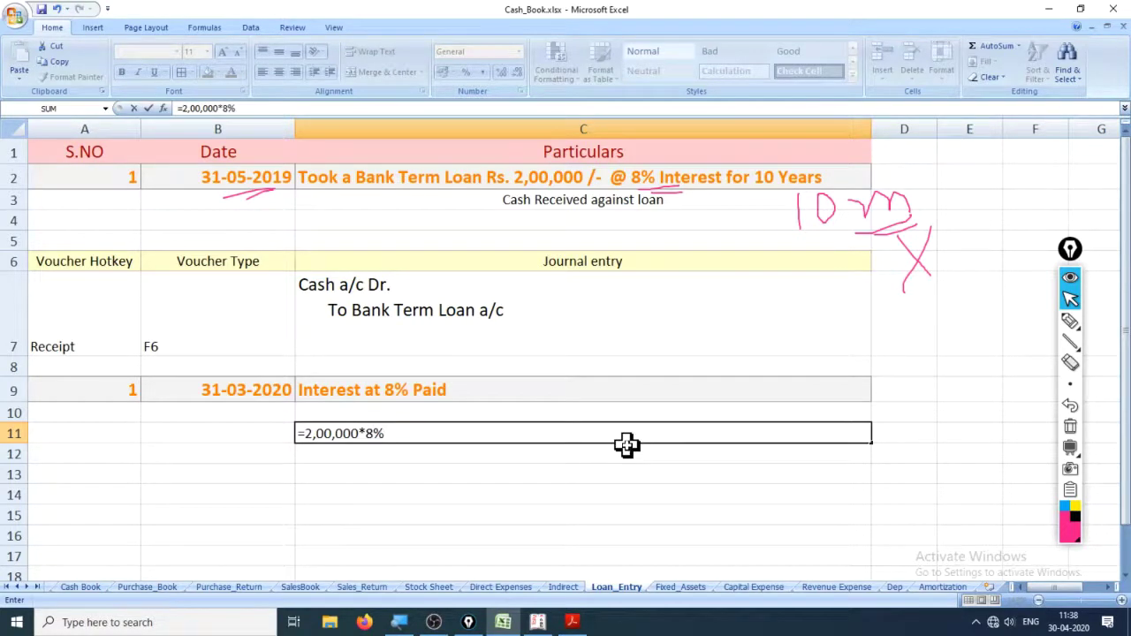
key("Return")
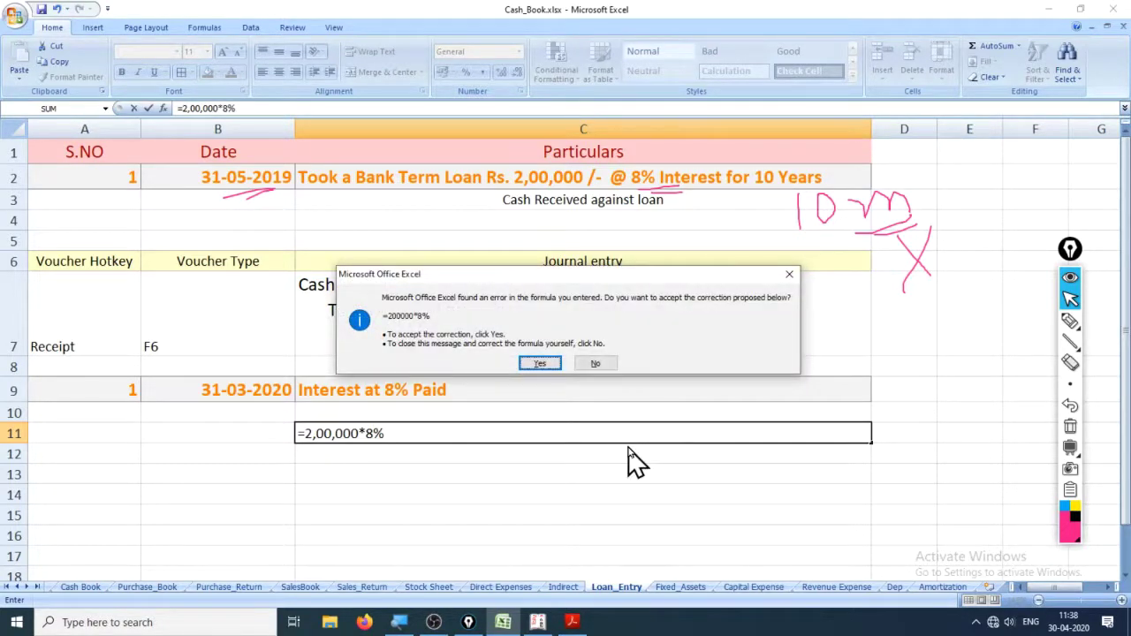
key("Return")
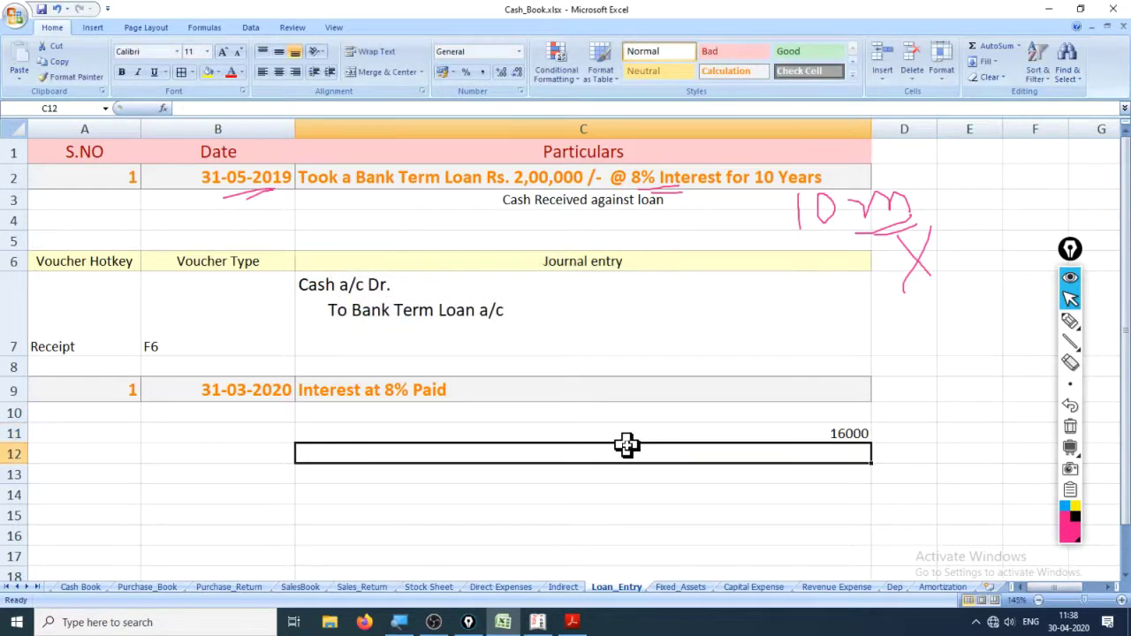
Handwrite an arrow and "12 m" in pen beside the yearly interest amount in row 11
left_click(627, 442)
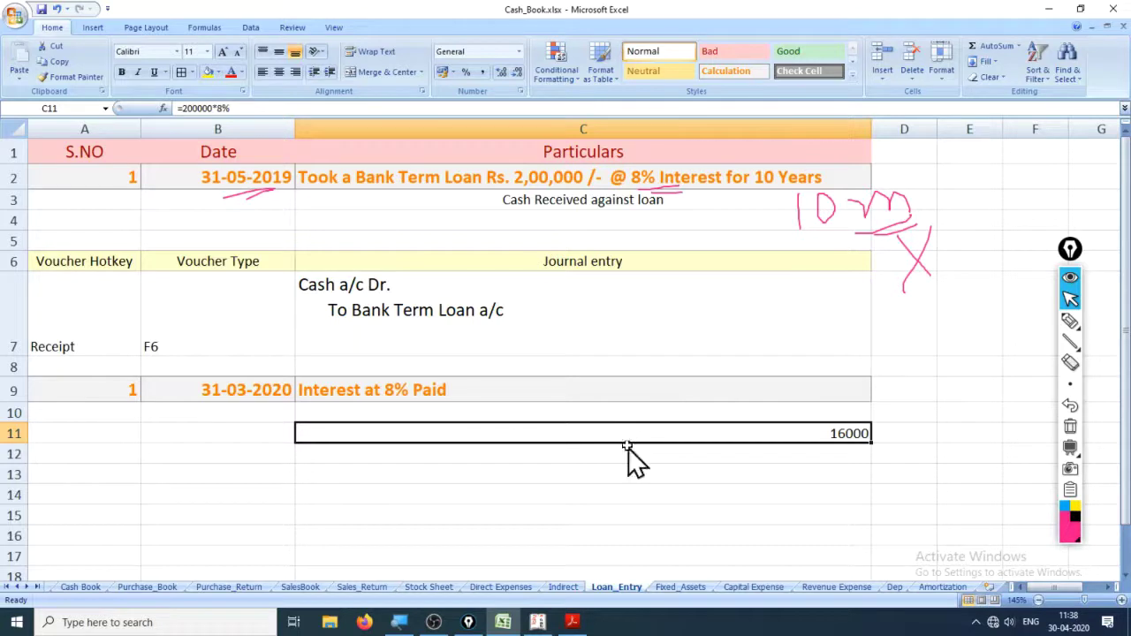
left_click(1070, 322)
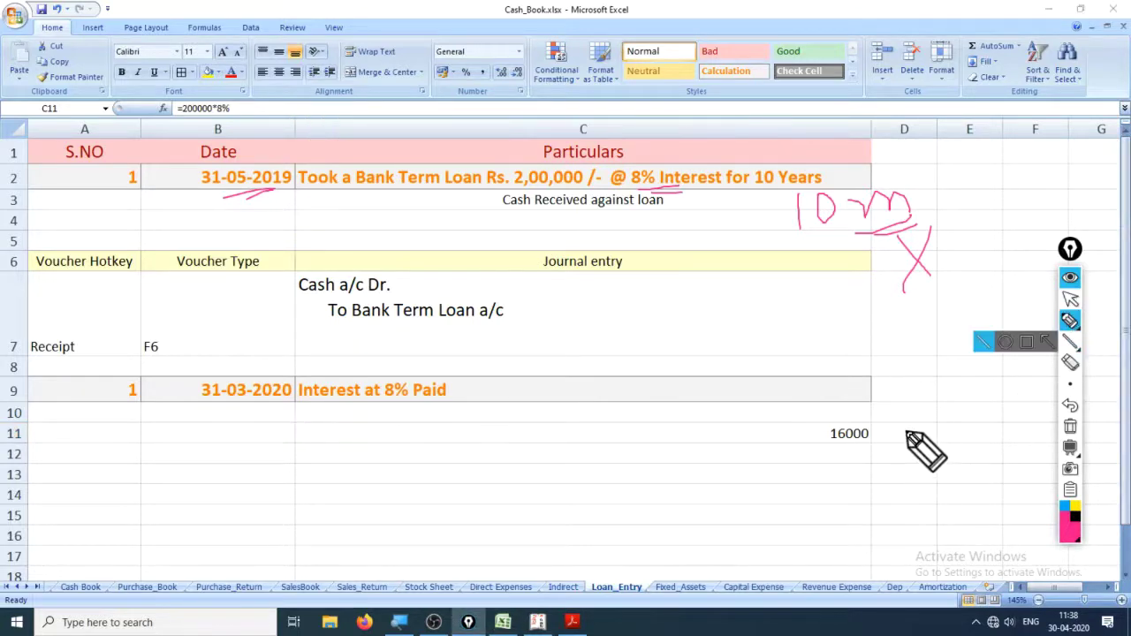
mouse_move(906, 433)
left_mouse_down()
mouse_move(978, 443)
mouse_move(894, 447)
left_mouse_up()
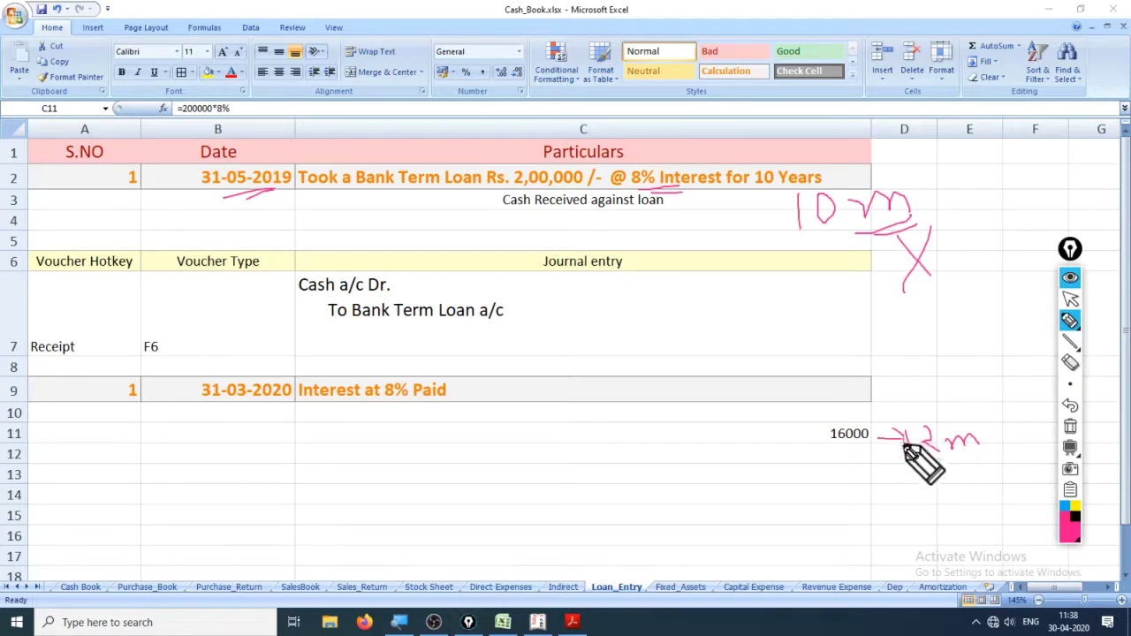
left_click(1071, 300)
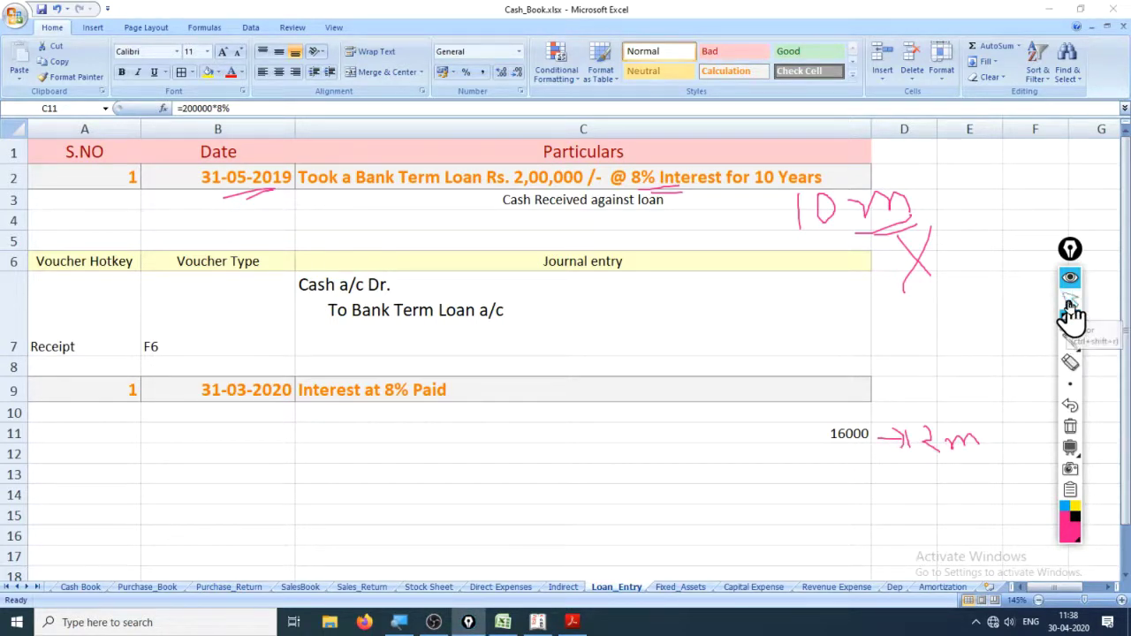
Calculate the monthly interest in C12 with the formula +C11/12
left_click(723, 455)
double_click(734, 458)
left_click(671, 468)
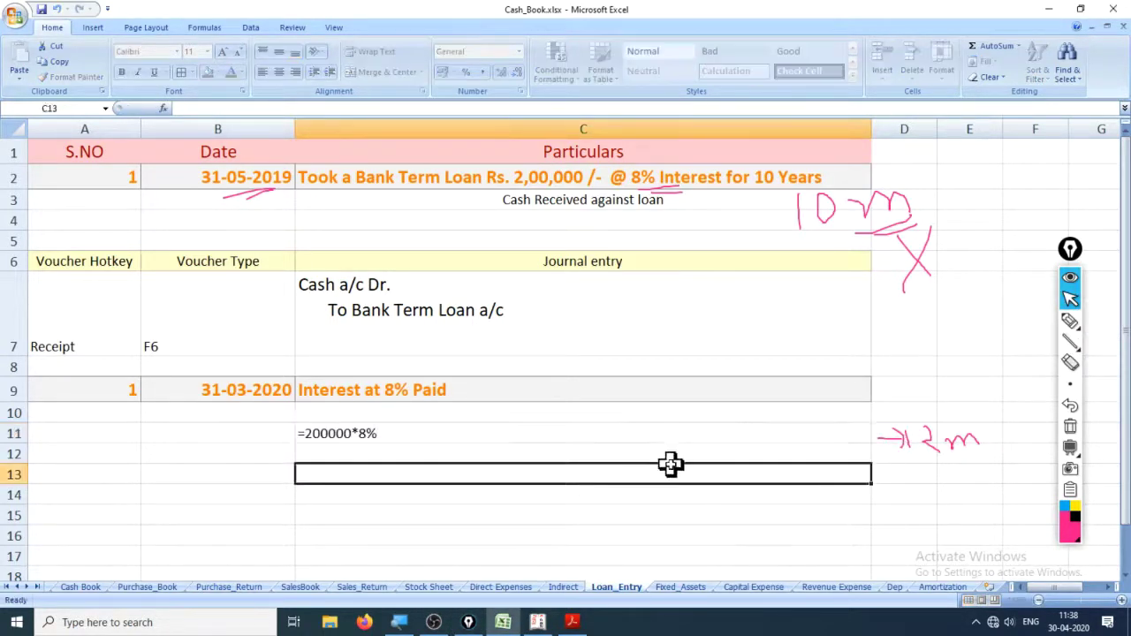
left_click(671, 448)
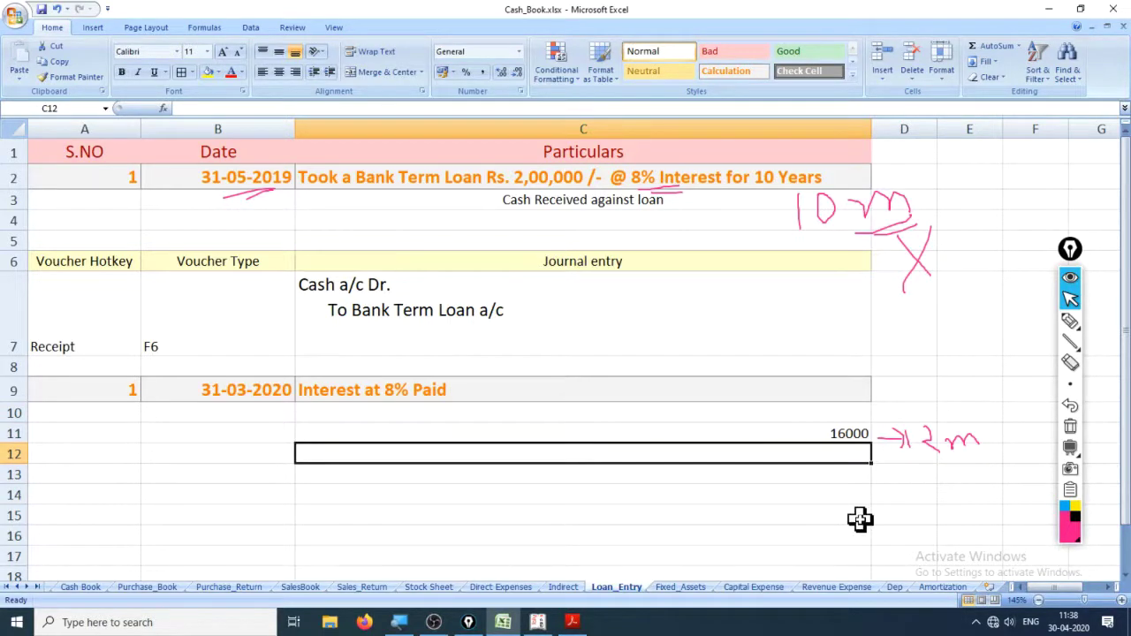
type("160")
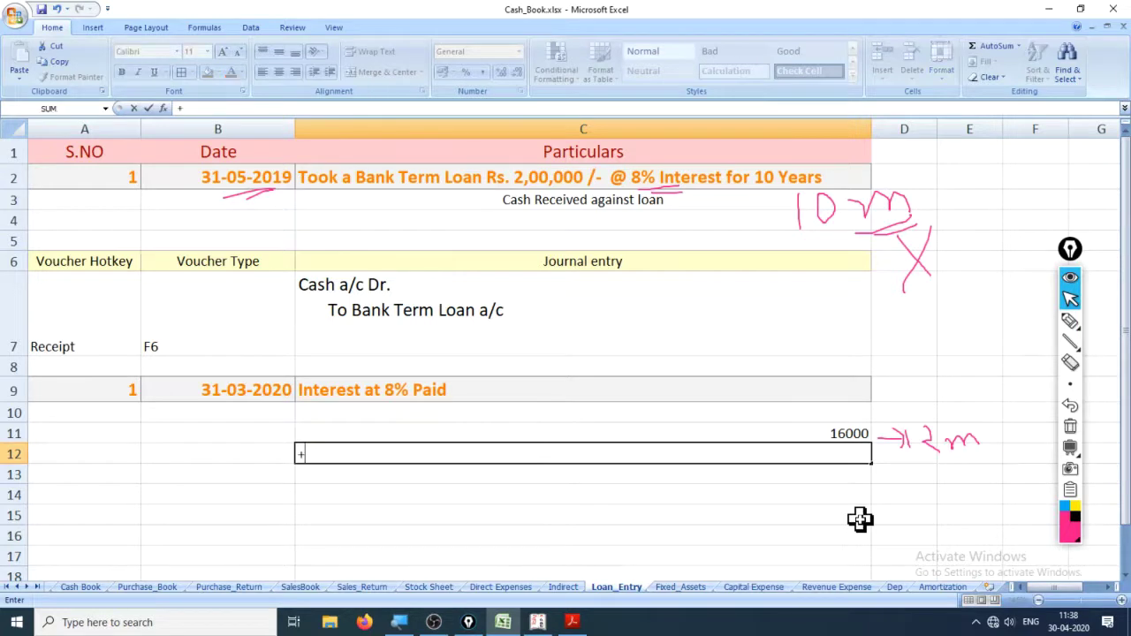
type("C11/12")
key("Return")
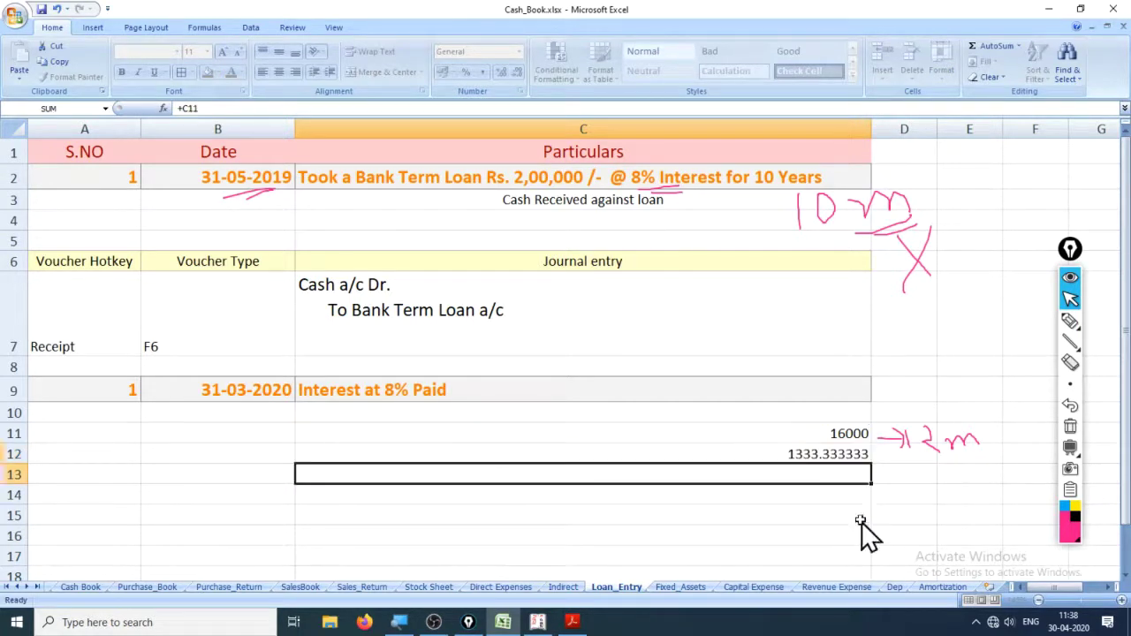
Handwrite "1m" in pen beside the monthly interest amount in row 12
key("Up")
key("Right")
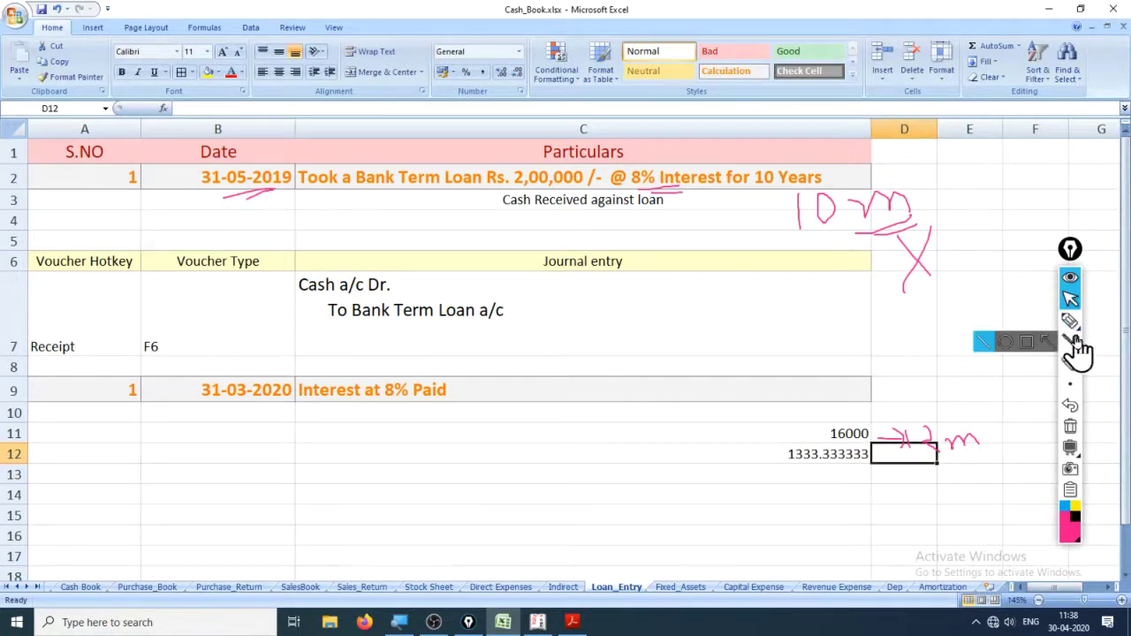
left_click(1070, 320)
left_click_drag(893, 466, 910, 463)
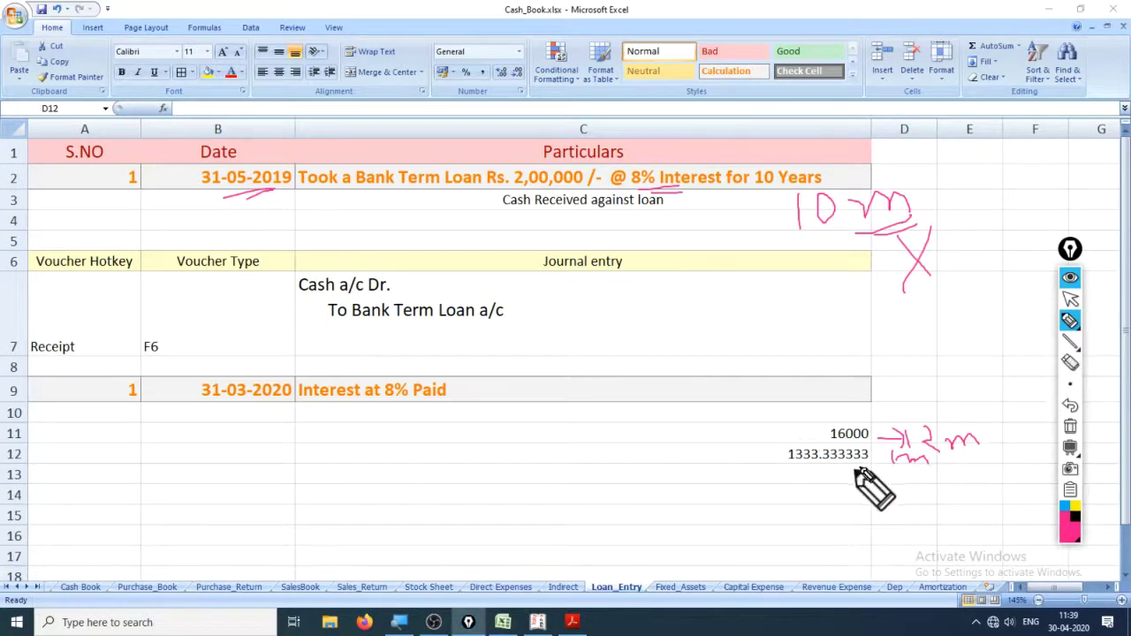
left_click(1070, 302)
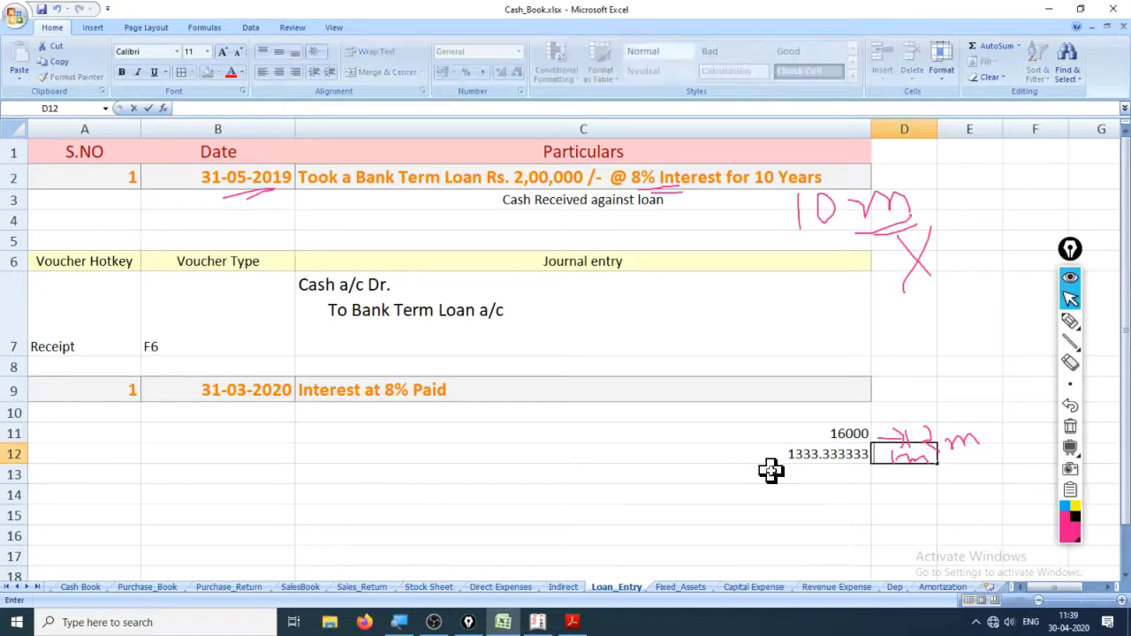
Calculate the interest for ten months in C13 with the formula +C12*10
left_click(793, 480)
type("+")
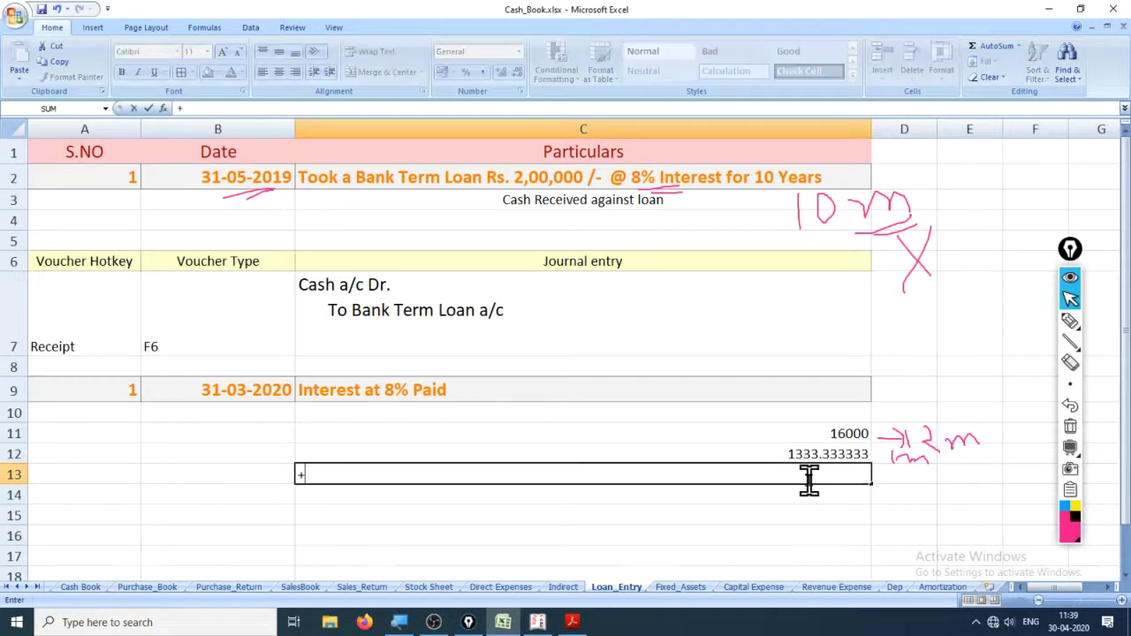
key("Up")
type("*")
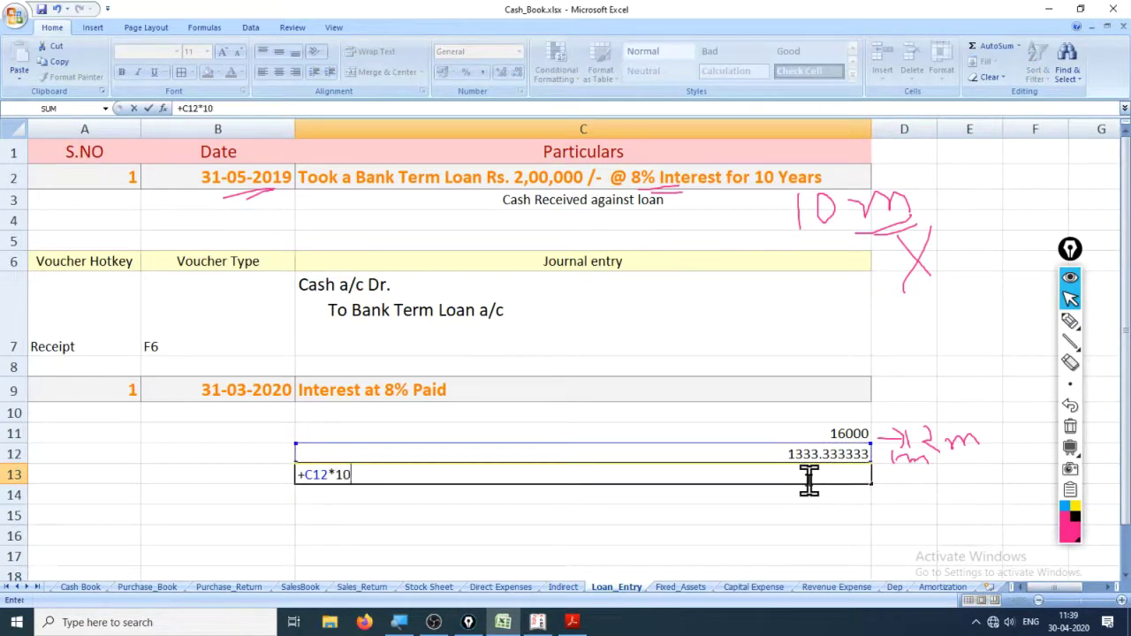
key("Return")
left_click(809, 474)
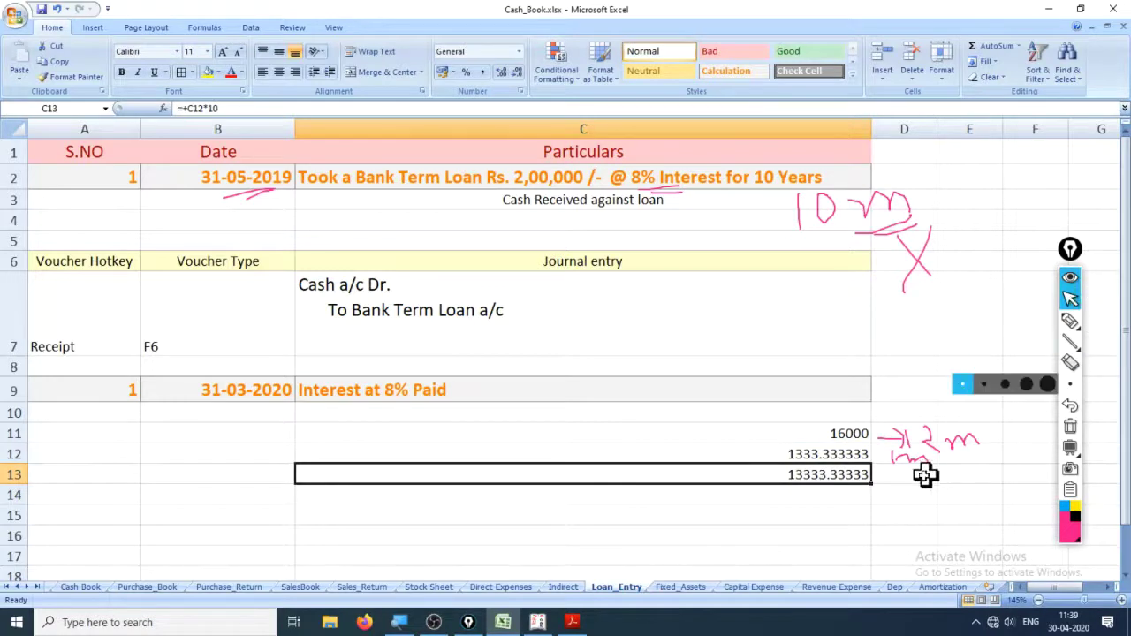
Label the result in row 13 by entering "10 Months Interest" in B13
left_click(271, 474)
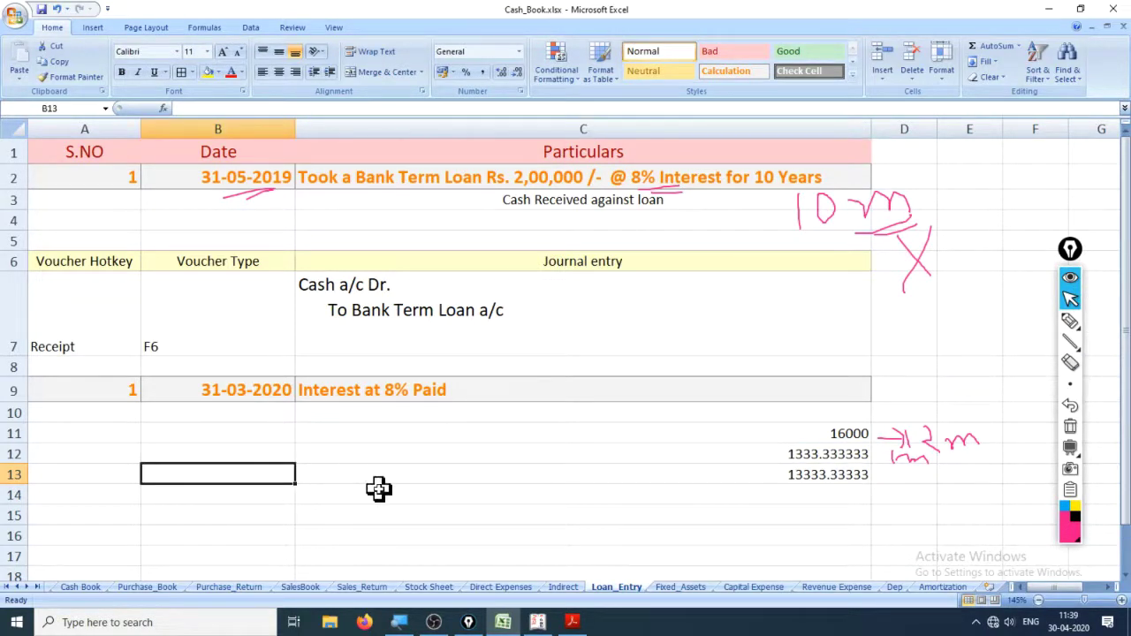
type("10")
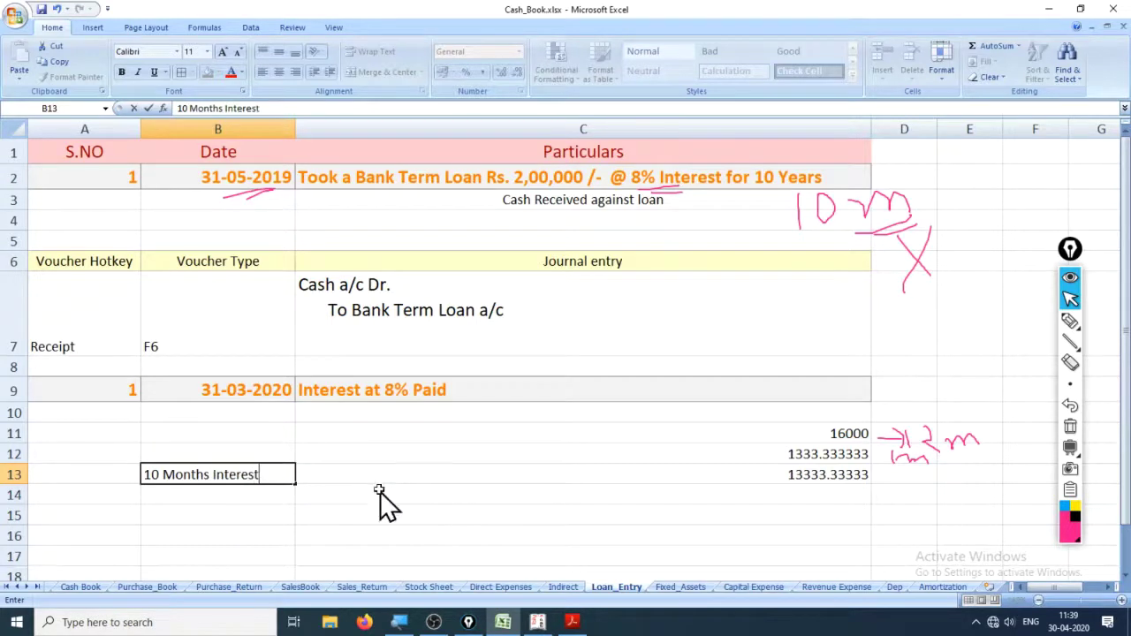
type(" Months Interest")
key("Return")
left_click(378, 483)
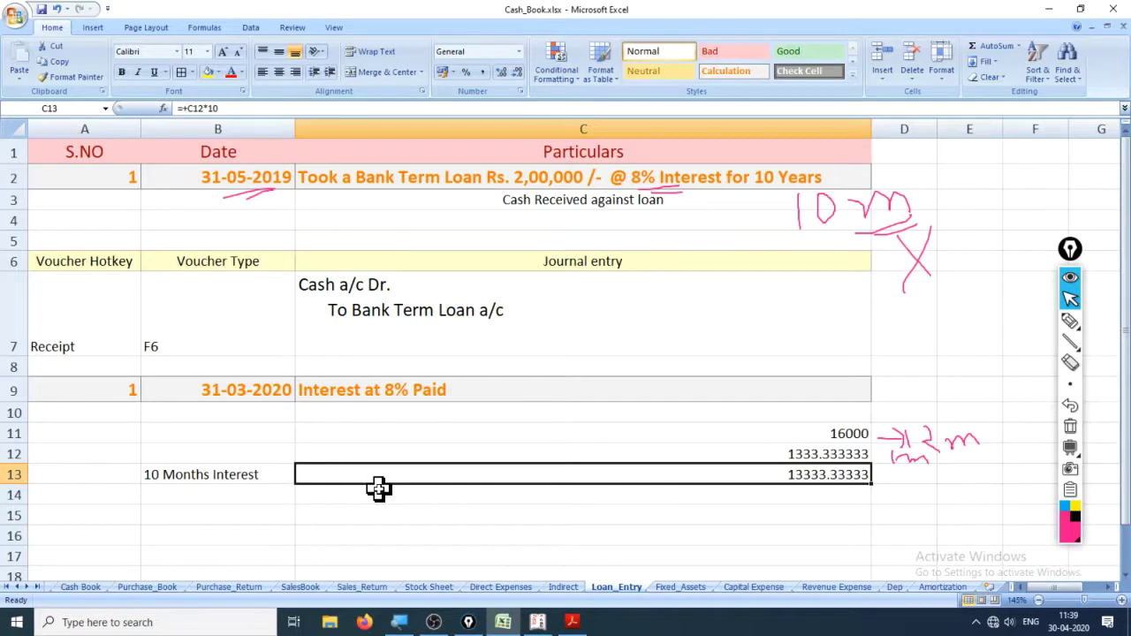
key("Up")
key("Up")
key("Down")
key("Down")
Circle "8% Interest for 10 Years" in pen and underline the loan amount of Rs. 2,00,000 in the first entry
left_click(1071, 320)
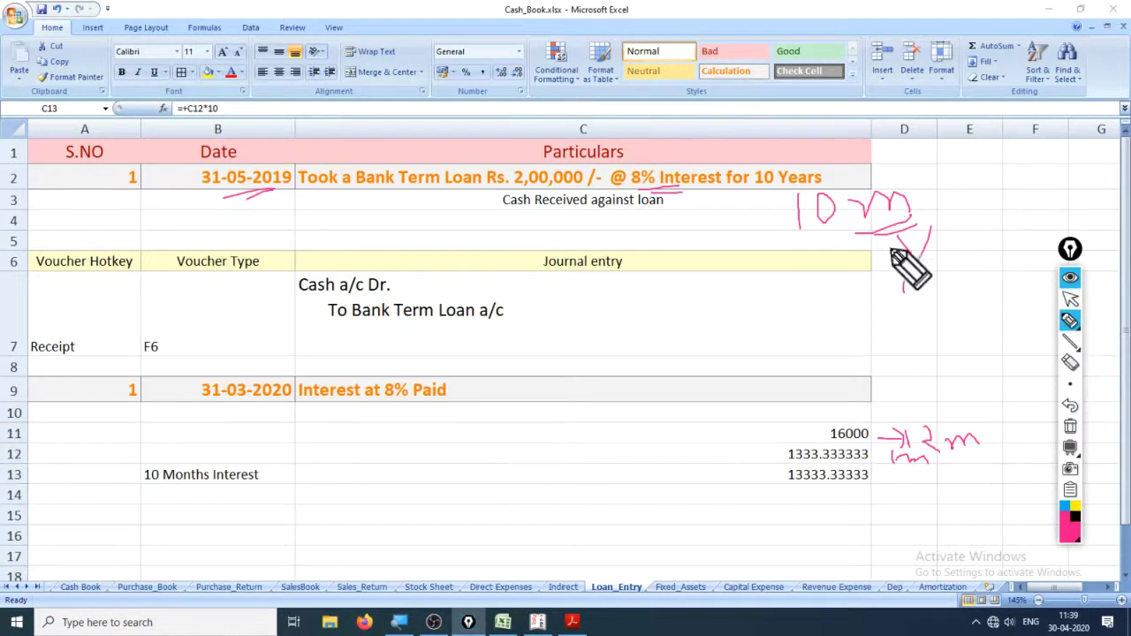
mouse_move(871, 190)
left_mouse_down()
mouse_move(616, 177)
mouse_move(714, 202)
left_mouse_up()
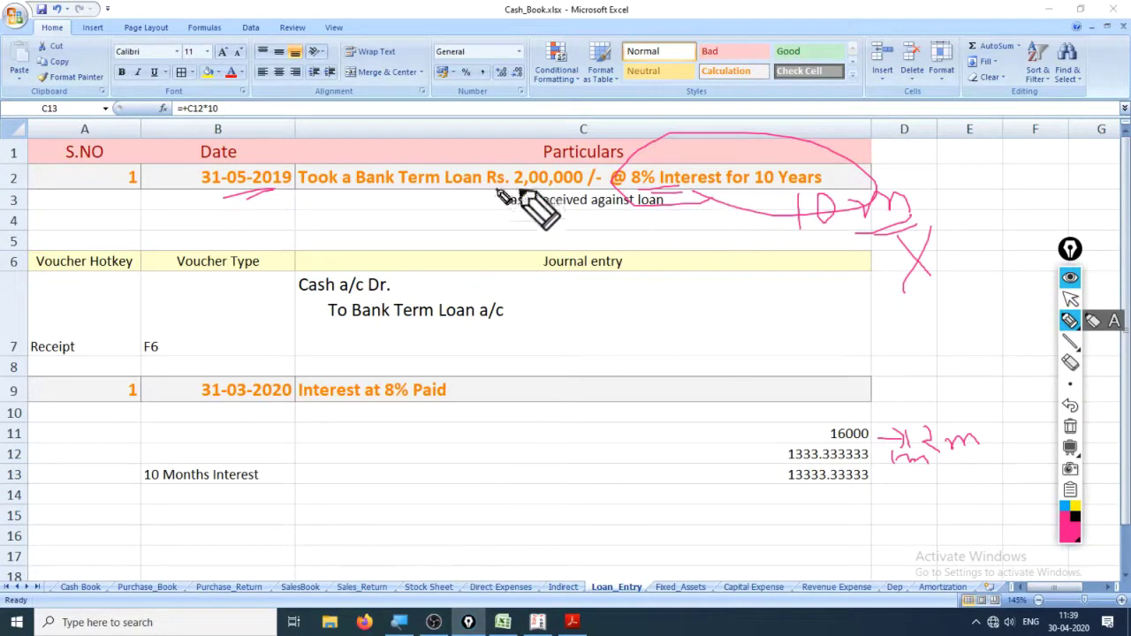
left_click_drag(444, 192, 530, 187)
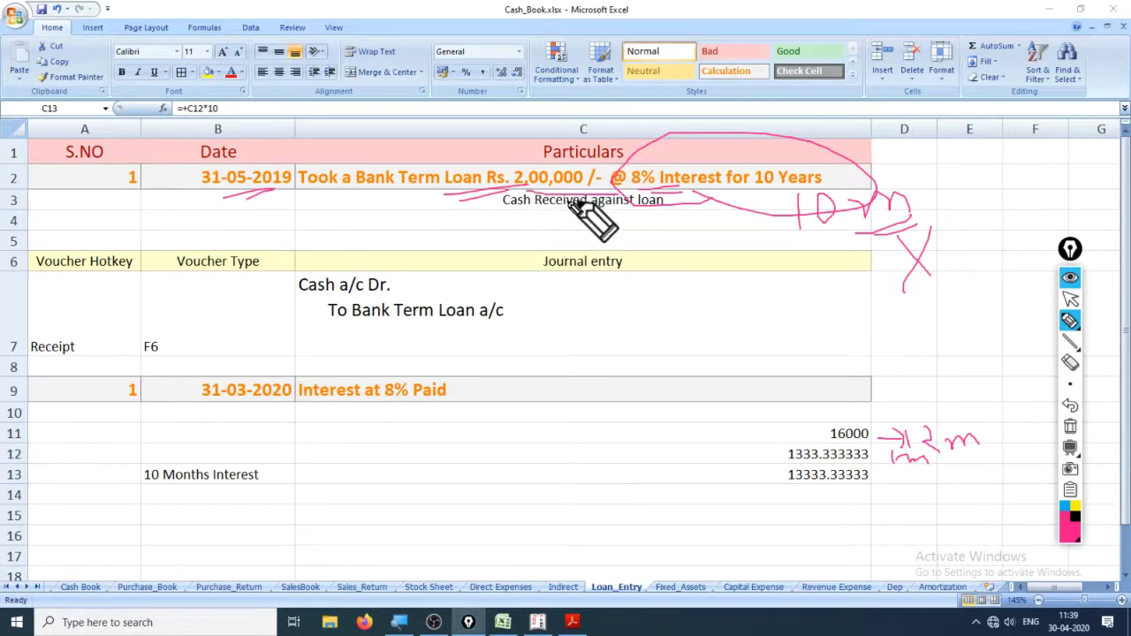
Circle "Cash Received against loan" in pen, handwrite "7 years" beside it and draw an arrow down to the interest entry
mouse_move(537, 196)
left_mouse_down()
mouse_move(597, 232)
mouse_move(646, 199)
mouse_move(521, 223)
mouse_move(606, 193)
mouse_move(745, 215)
mouse_move(840, 212)
mouse_move(624, 171)
mouse_move(694, 208)
left_mouse_up()
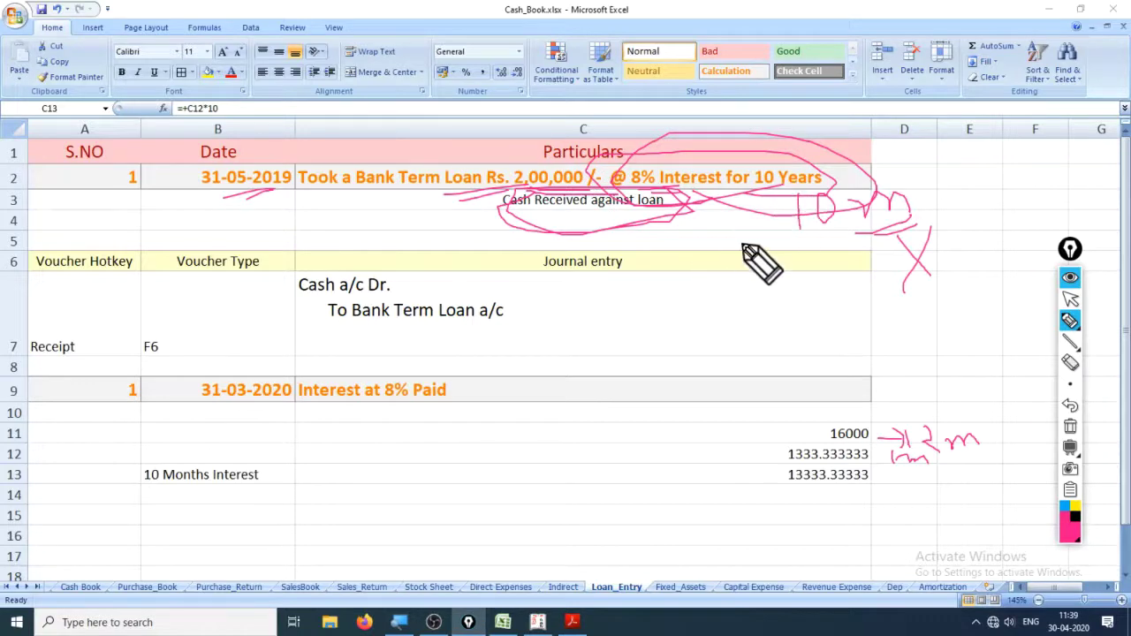
mouse_move(744, 246)
left_mouse_down()
mouse_move(790, 260)
mouse_move(816, 247)
mouse_move(829, 285)
mouse_move(864, 256)
mouse_move(887, 265)
mouse_move(853, 305)
mouse_move(908, 296)
left_mouse_up()
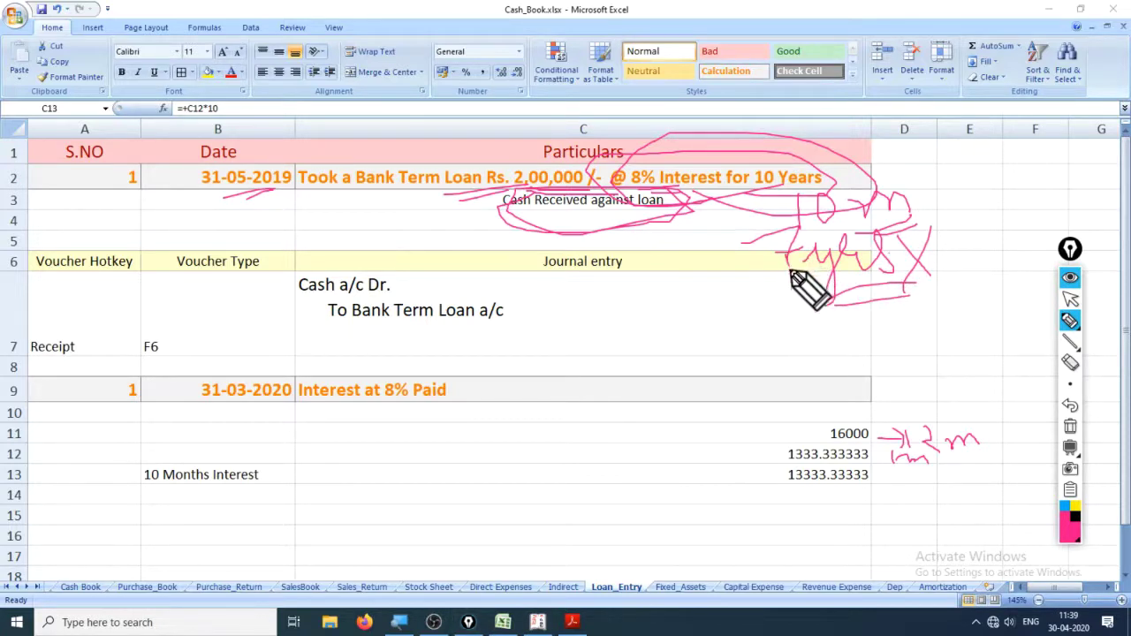
mouse_move(802, 295)
left_mouse_down()
mouse_move(727, 389)
mouse_move(753, 394)
left_mouse_up()
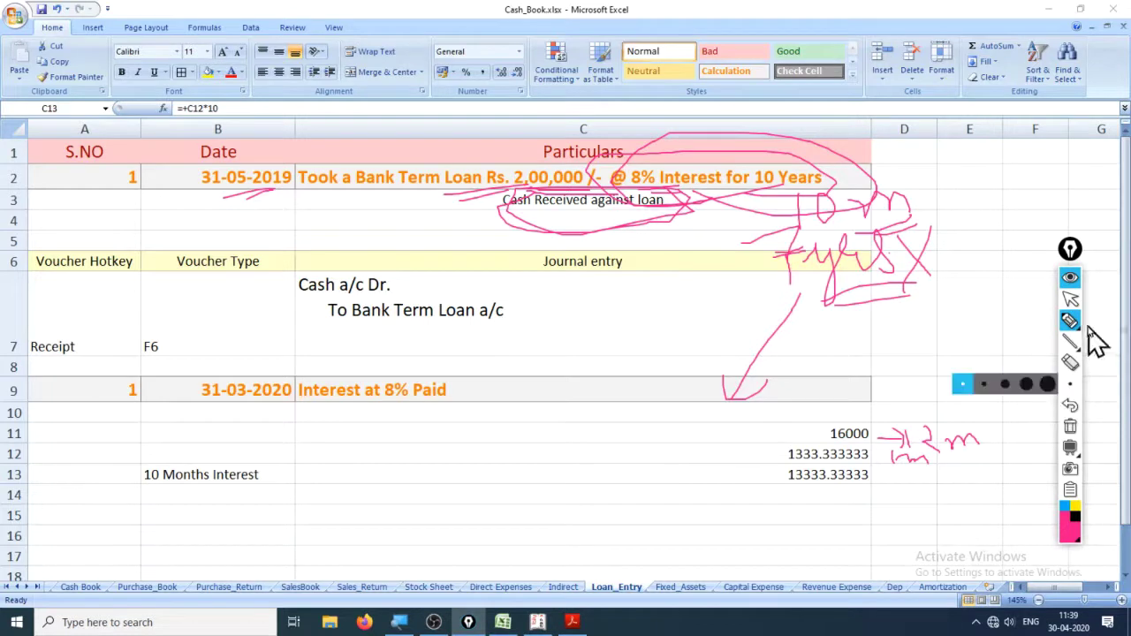
Add the large text annotation "Pre-Payment Charge" over the interest calculation rows
left_click(1114, 321)
mouse_move(1074, 389)
left_click(1040, 386)
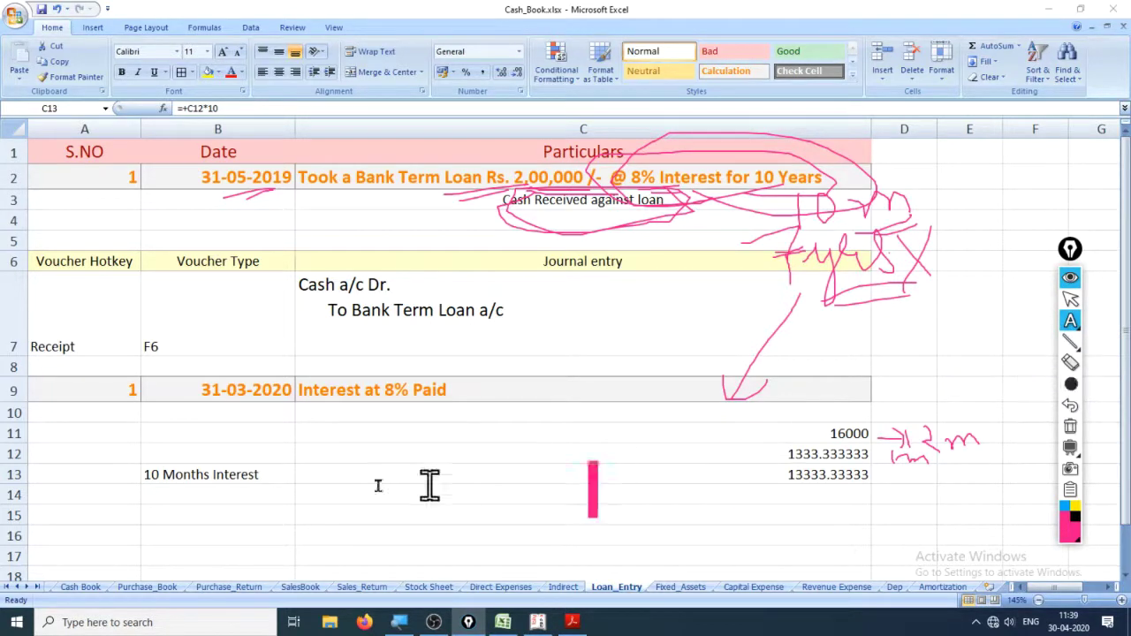
left_click(352, 434)
type("Pre-Paym")
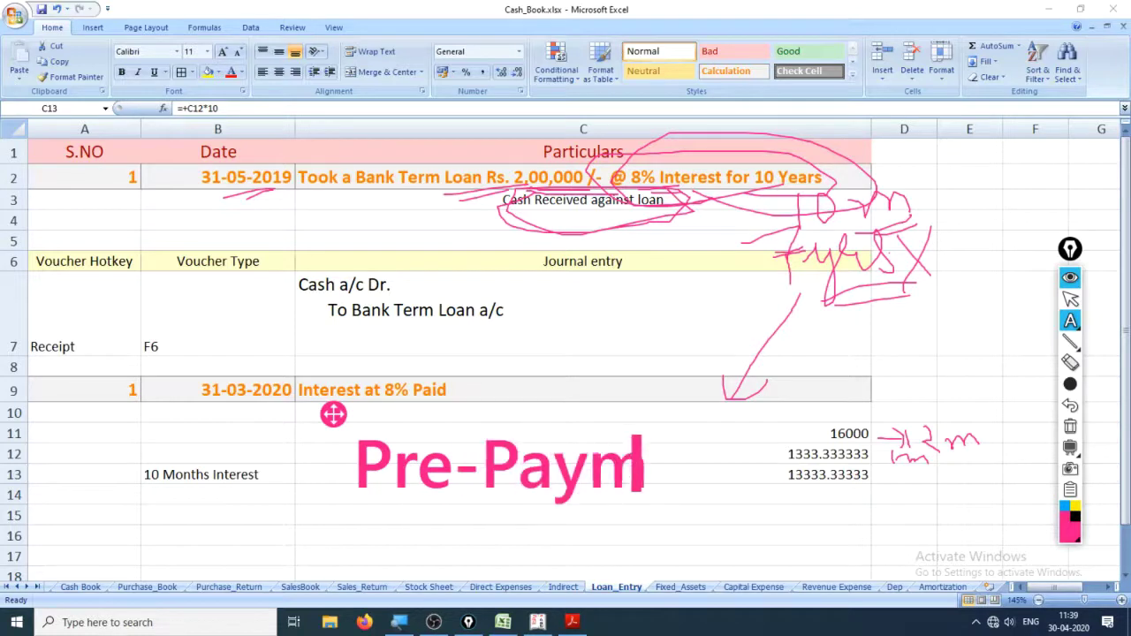
type("ent Charge")
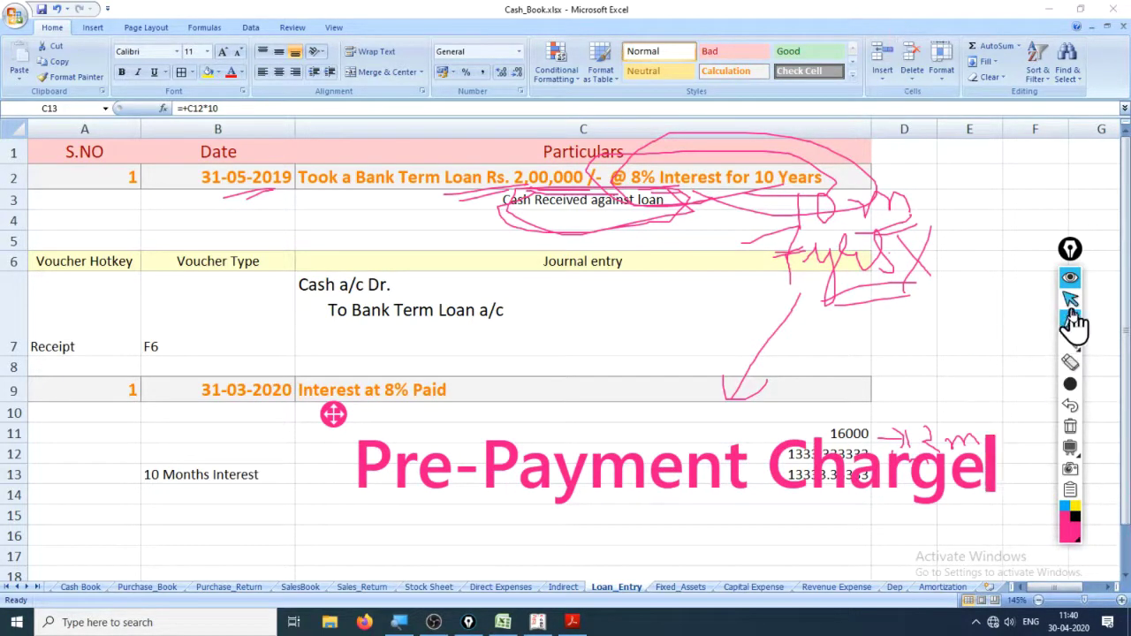
Handwrite "3 years" with a thicker pen above the Pre-Payment Charge annotation and underline that annotation twice
mouse_move(1070, 325)
left_click(1028, 321)
mouse_move(1069, 386)
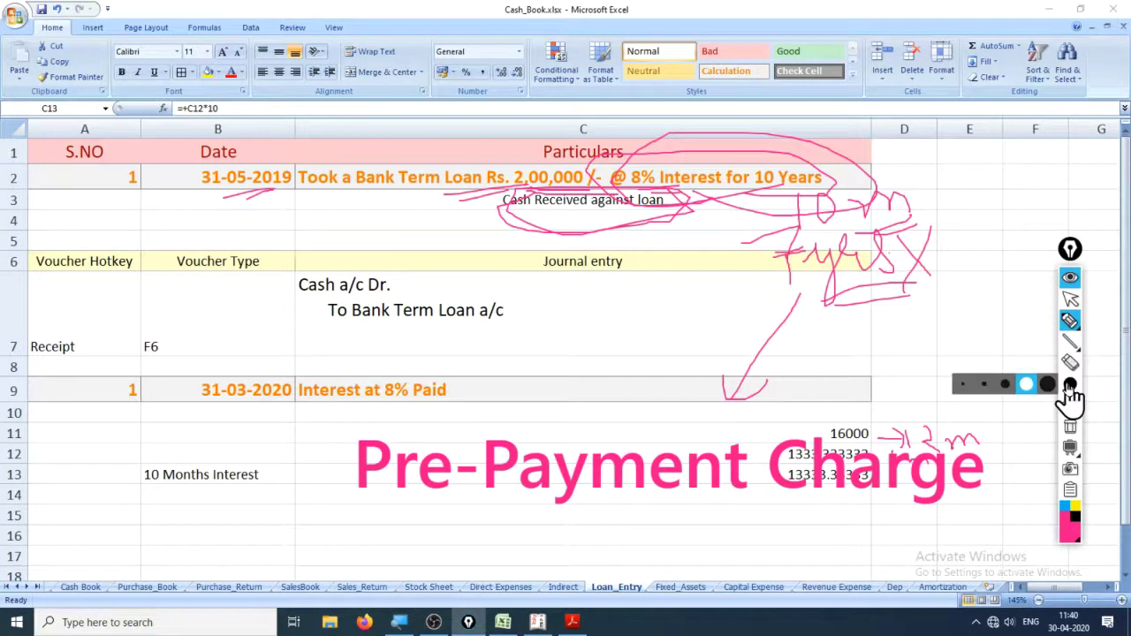
left_click(982, 386)
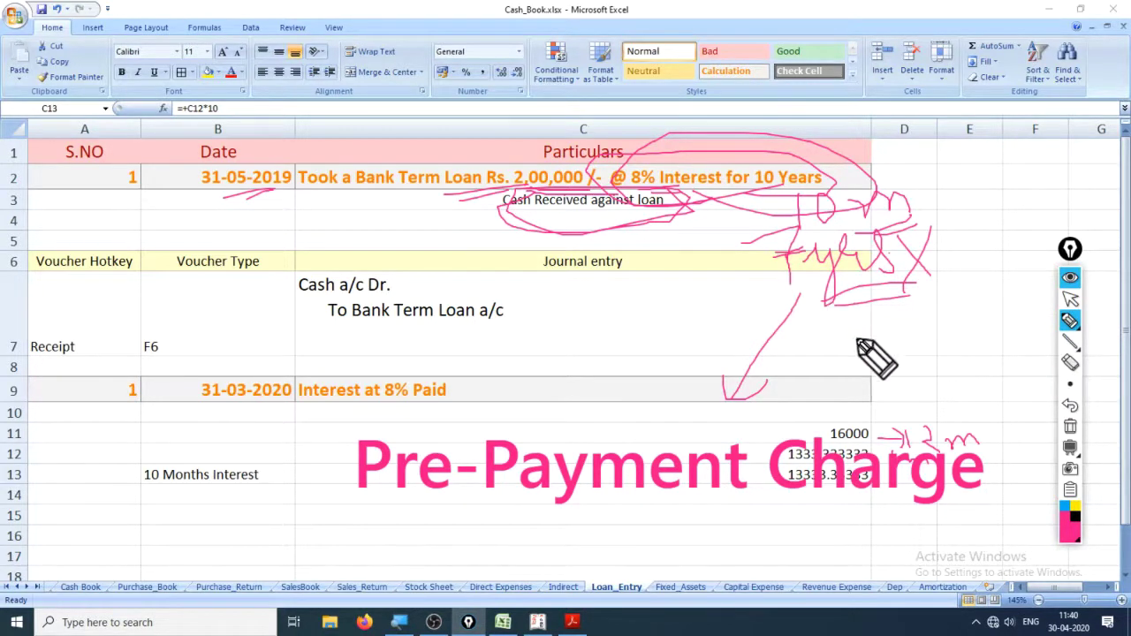
mouse_move(855, 338)
left_mouse_down()
mouse_move(874, 347)
mouse_move(856, 365)
mouse_move(929, 359)
mouse_move(919, 347)
left_mouse_up()
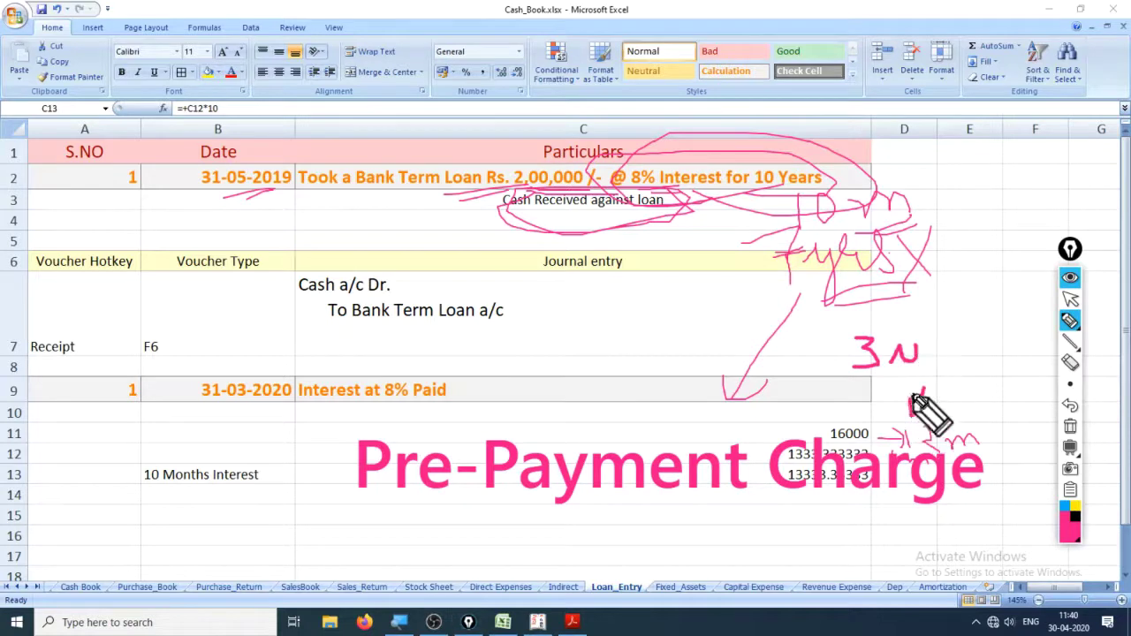
mouse_move(913, 398)
left_mouse_down()
mouse_move(941, 358)
mouse_move(975, 371)
left_mouse_up()
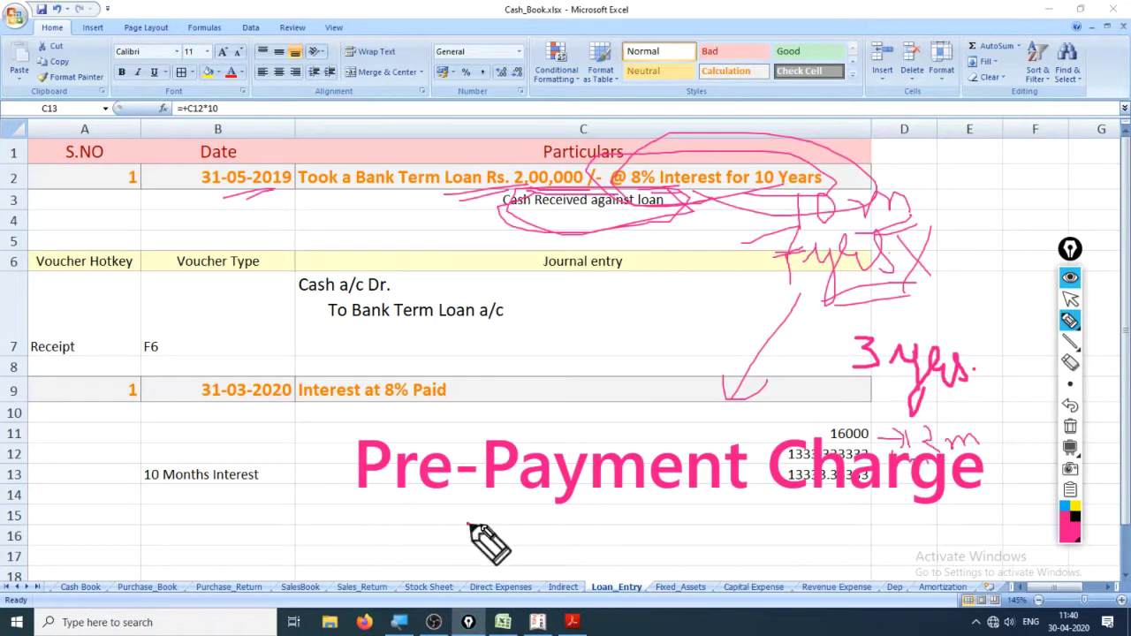
left_click_drag(468, 524, 756, 513)
left_click_drag(857, 502, 598, 522)
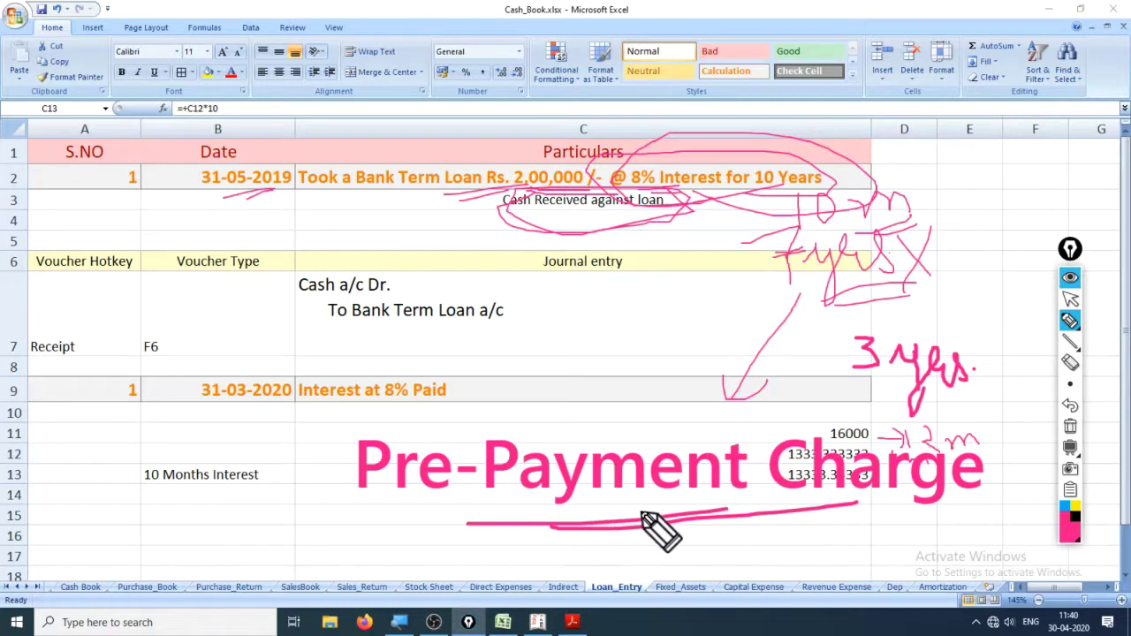
Clear all pen and text annotations from the sheet and select the ten-month interest amount in C13
left_click(1072, 300)
key("ctrl+shift+7")
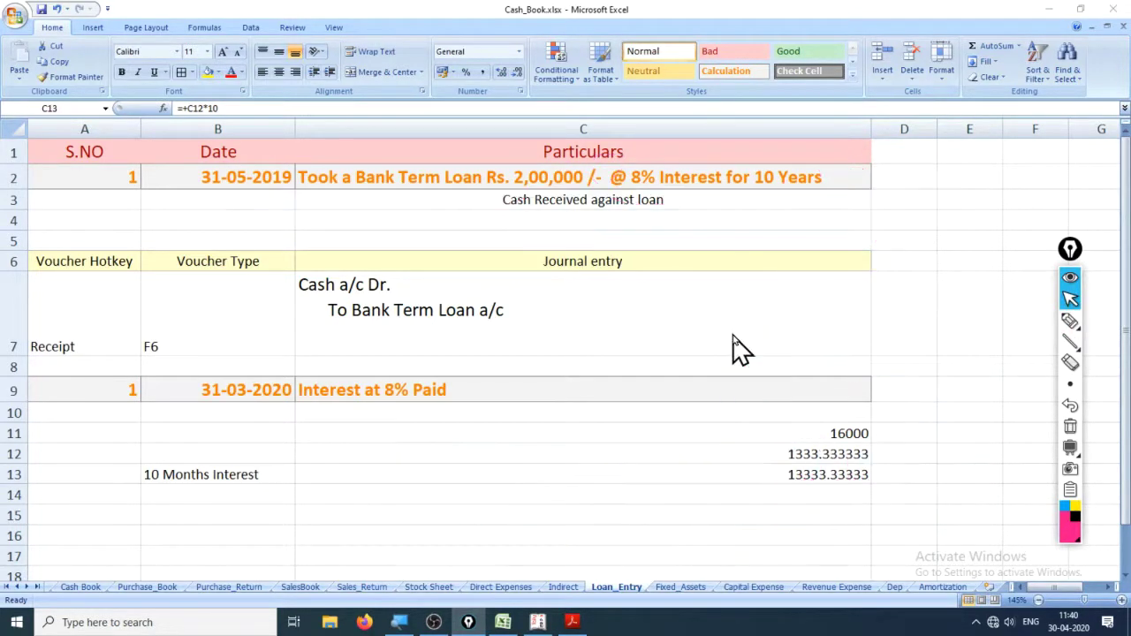
left_click(518, 478)
left_click(223, 475)
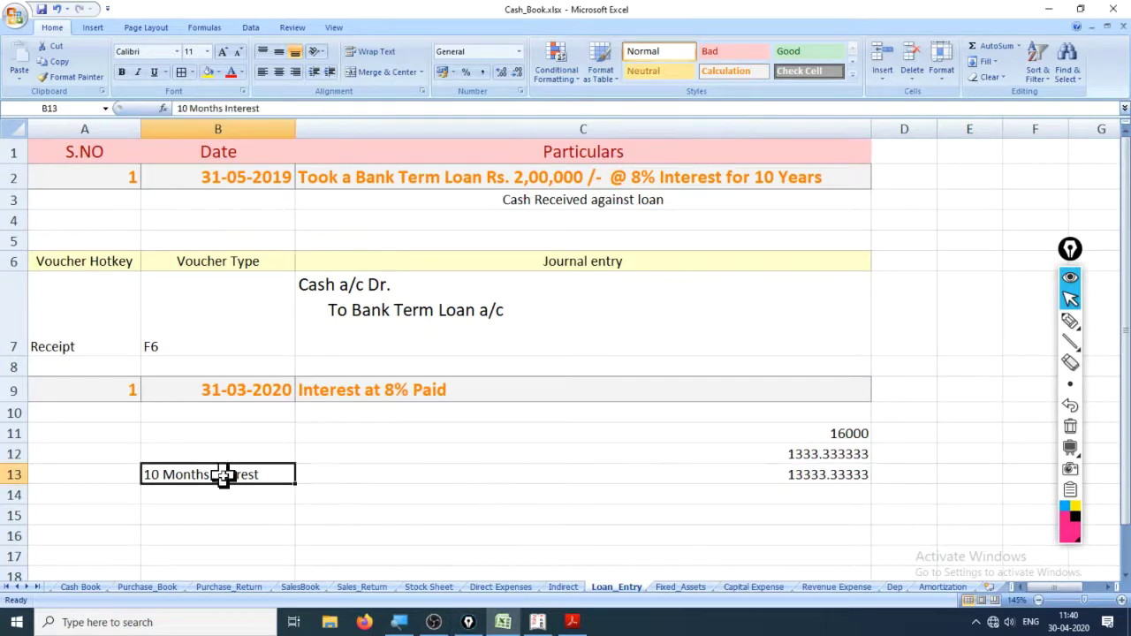
left_click(437, 479)
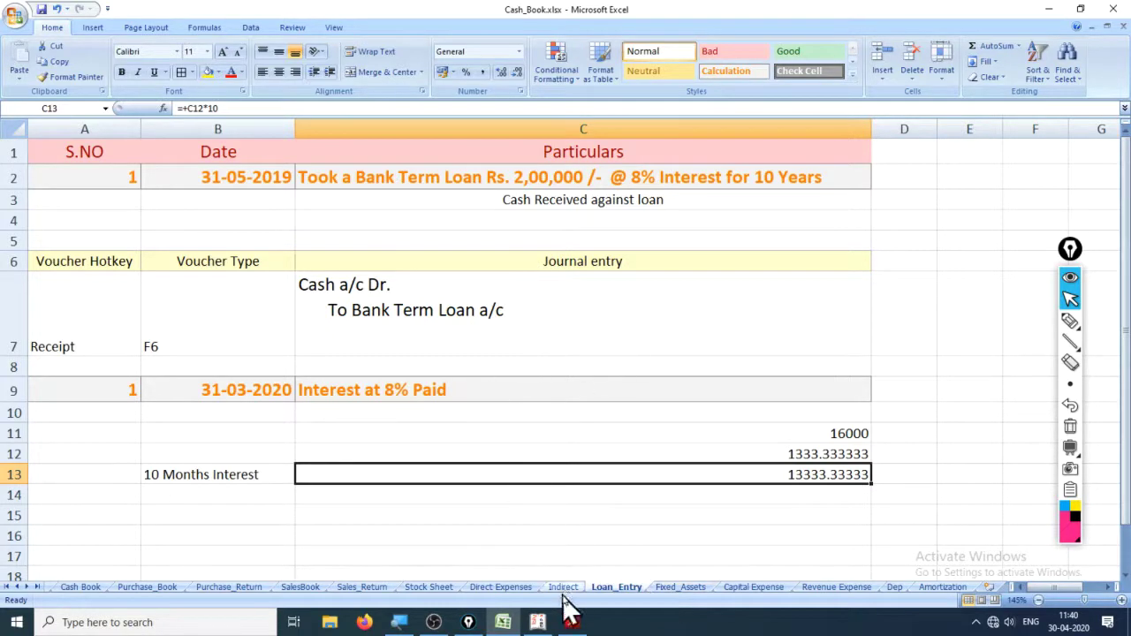
Switch to Tally.ERP 9, leave the ledger selection and open a new payment voucher with Cash as the account
left_click(538, 623)
key("Escape")
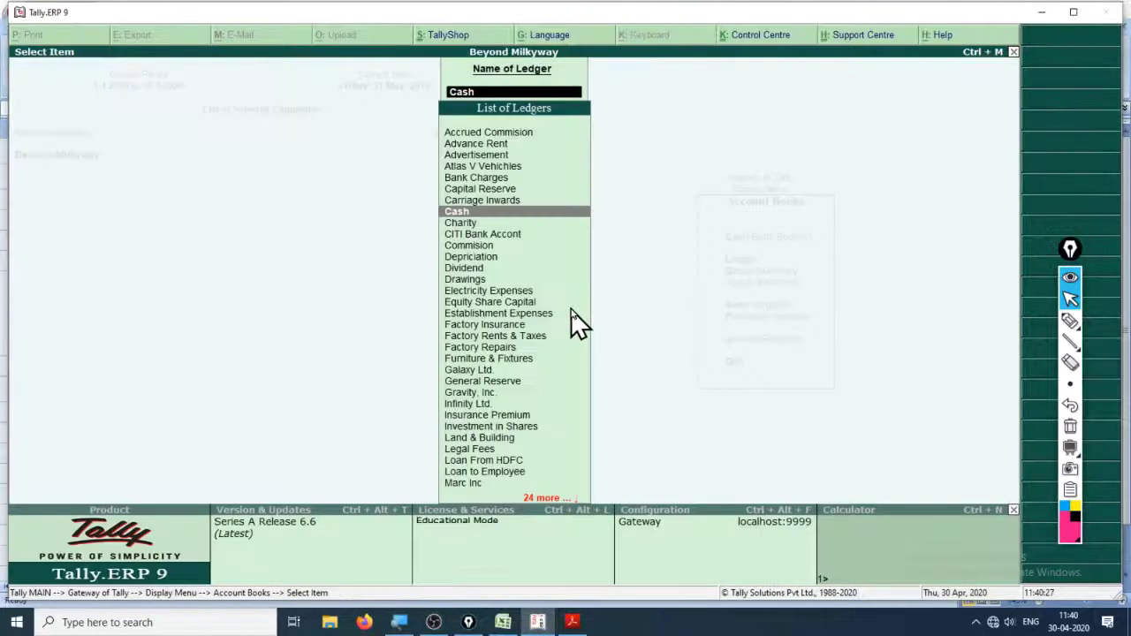
key("Escape")
key("Escape")
key("Escape")
key("Escape")
key("Escape")
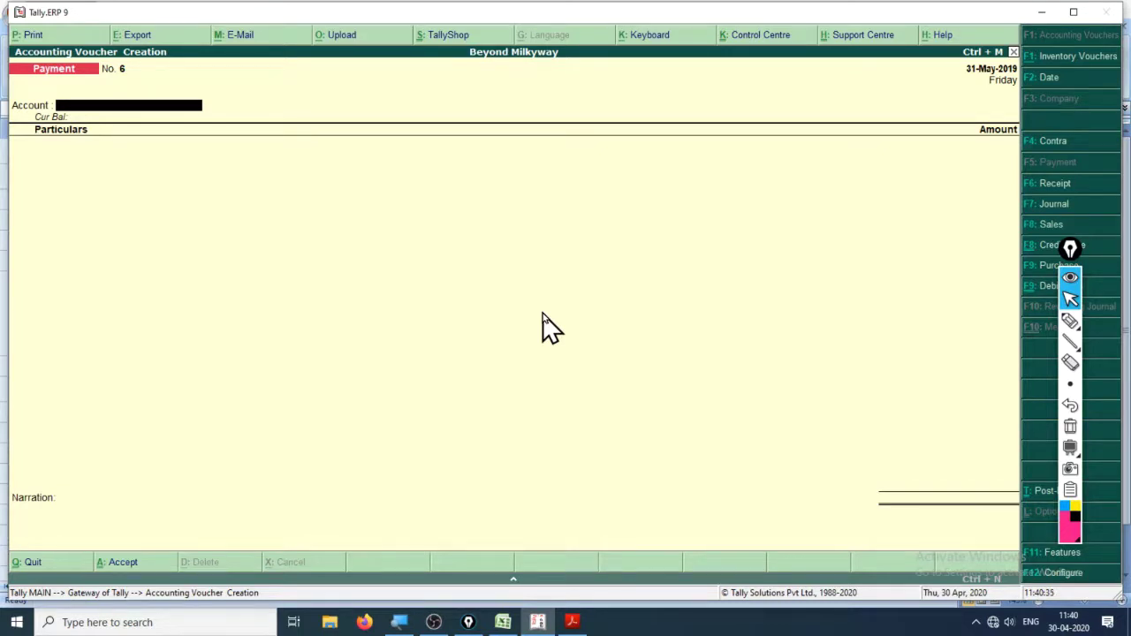
type("Cash")
key("Return")
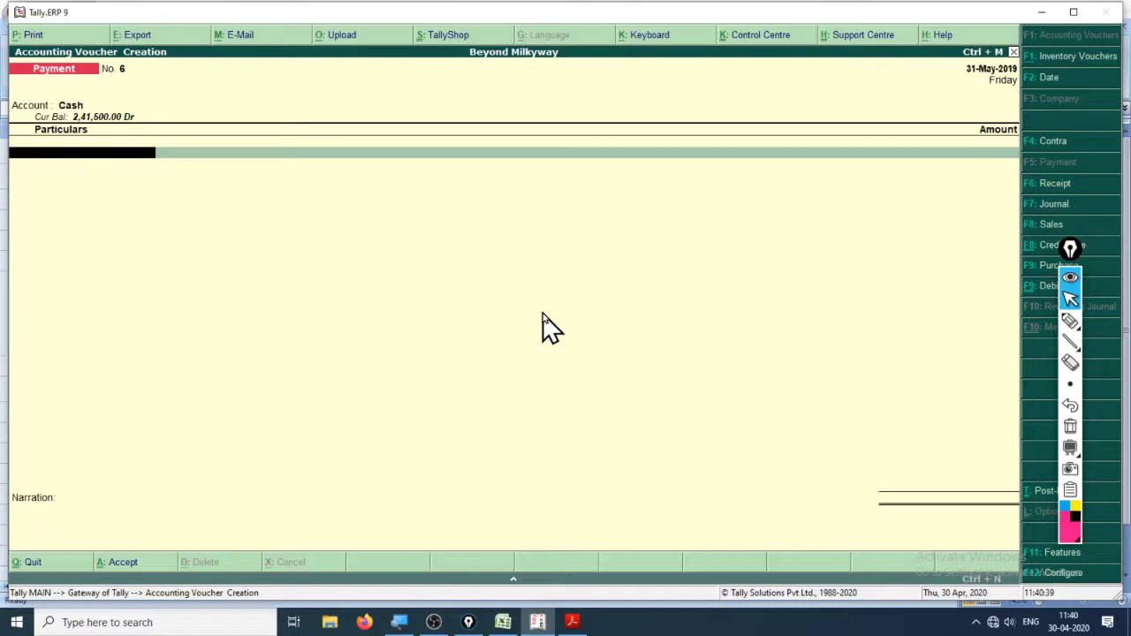
key("alt+c")
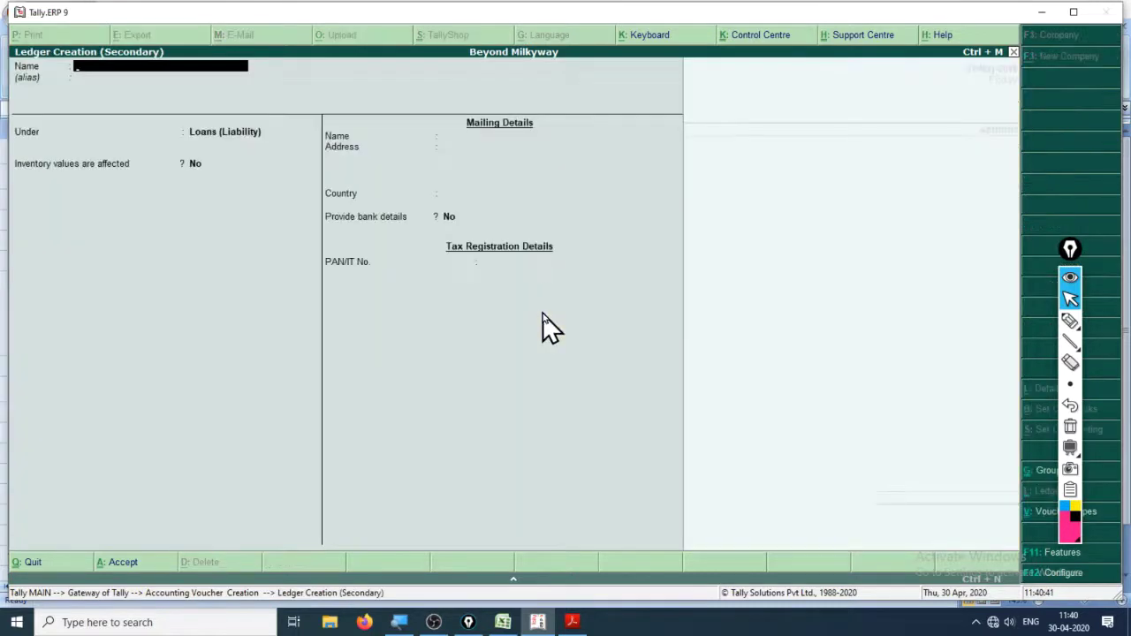
key("Escape")
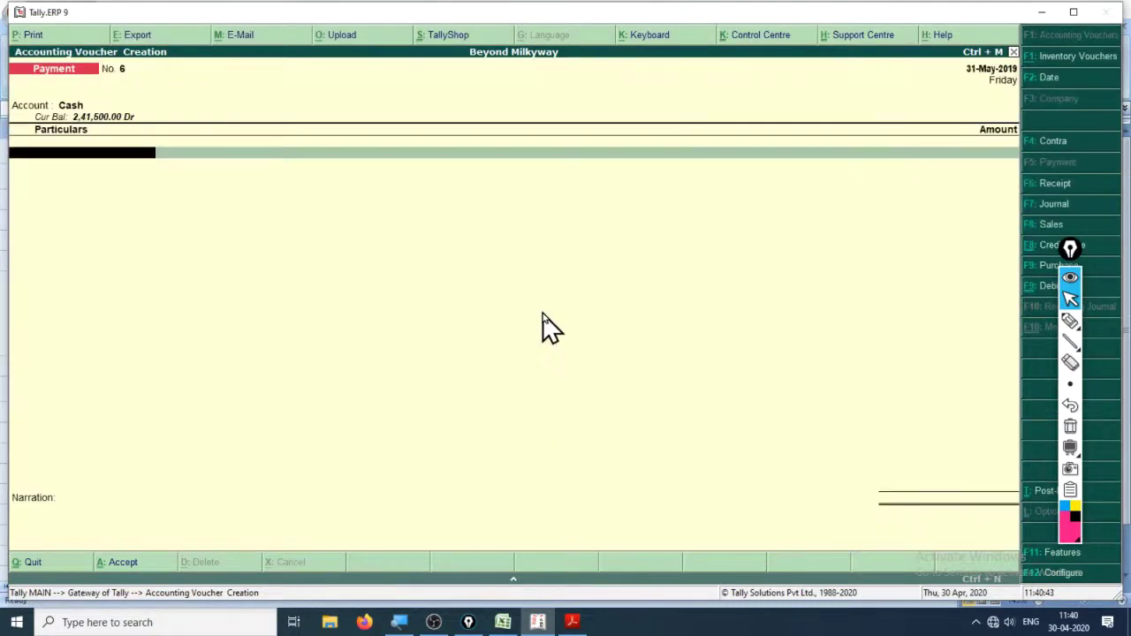
type("In")
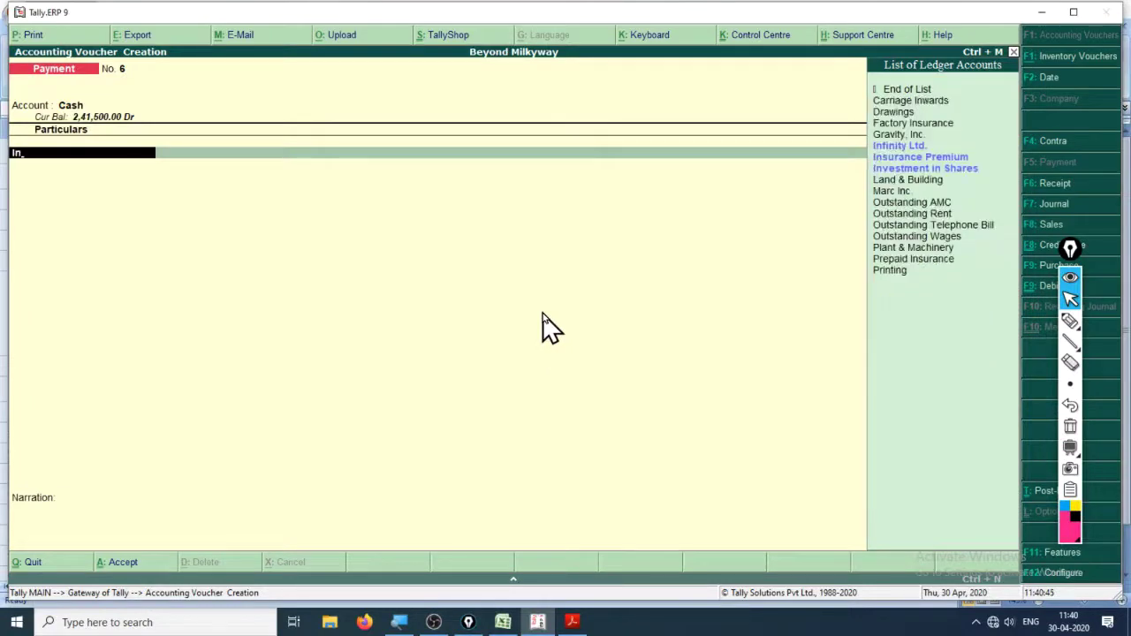
key("BackSpace")
key("BackSpace")
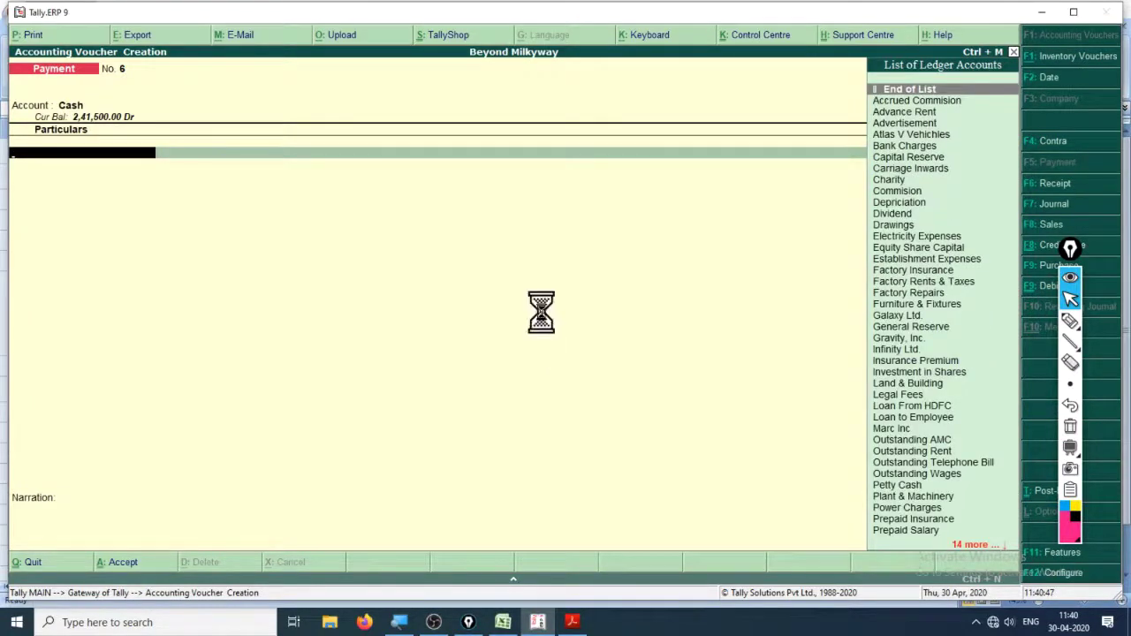
Create a new ledger from the payment voucher's particulars line and name it "Interest on Term Loan @ 8%"
key("alt+c")
type("Intere")
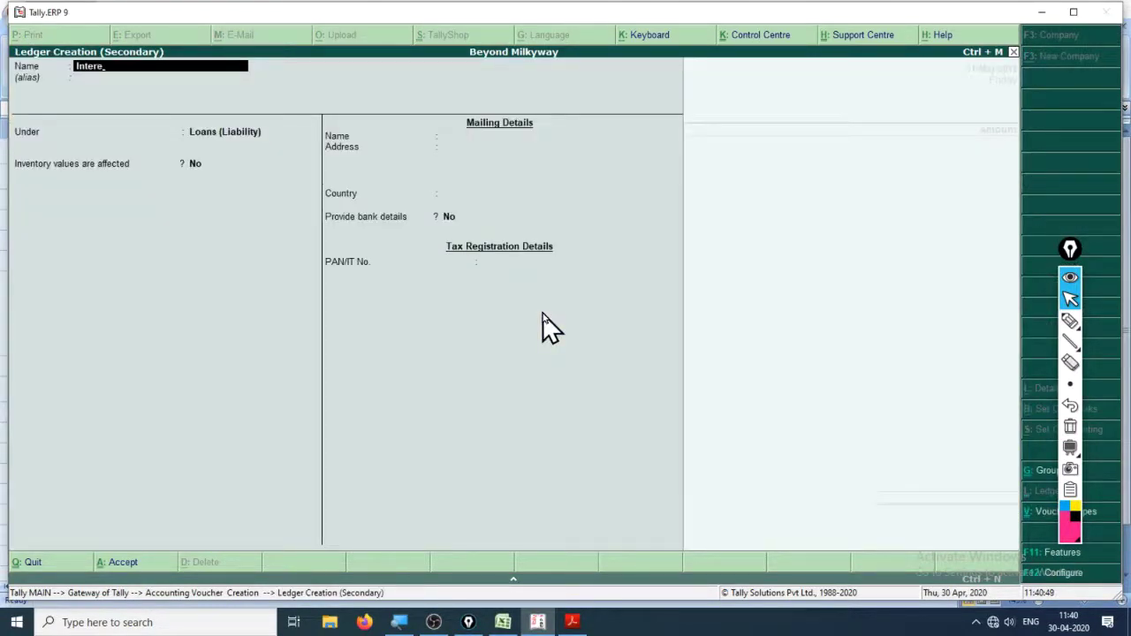
type("sty")
type("on Term Loan @ 8%")
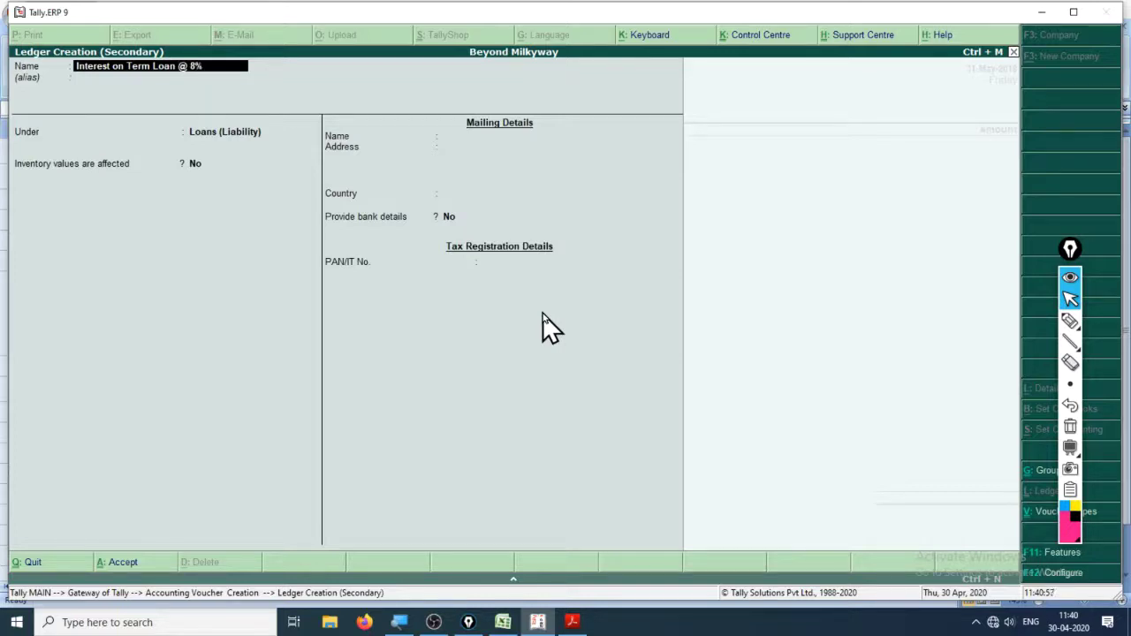
key("Return")
key("Return")
Place the new interest ledger under Indirect Expenses, keep the remaining defaults and save it into the voucher
key("Up")
key("Up")
key("Up")
key("Up")
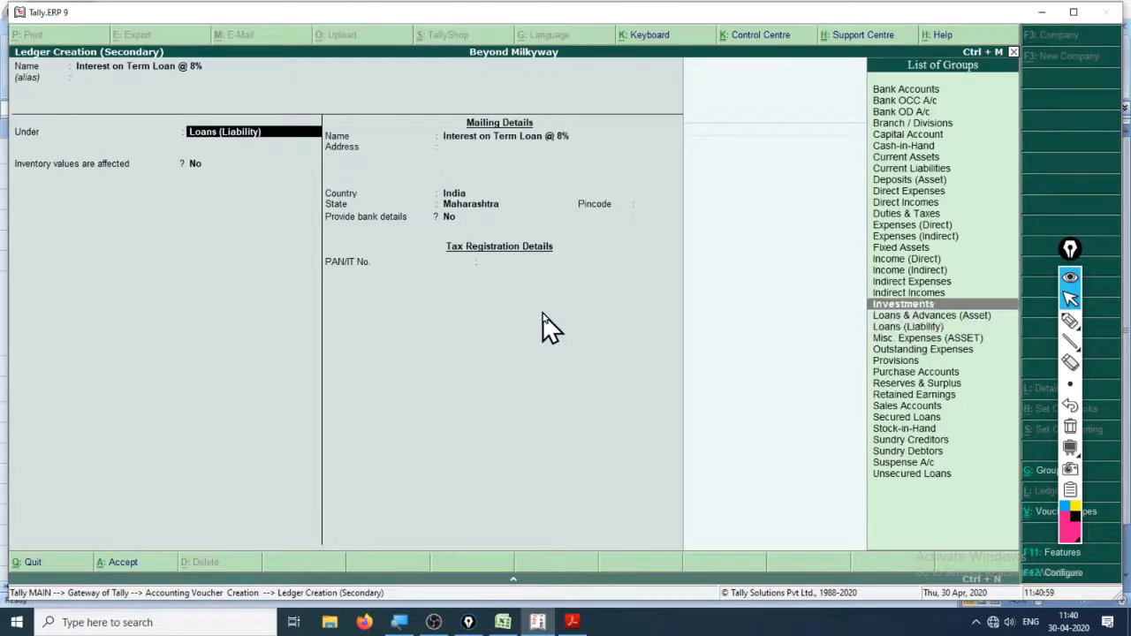
key("Return")
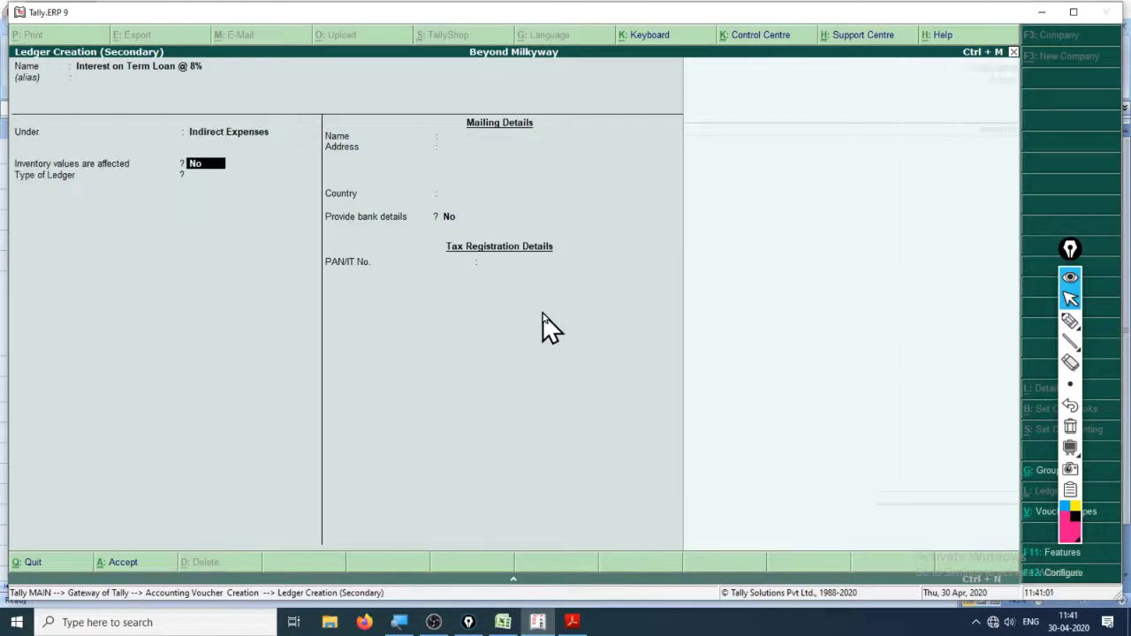
key("Return")
key("Return")
key("Return")
key("Return")
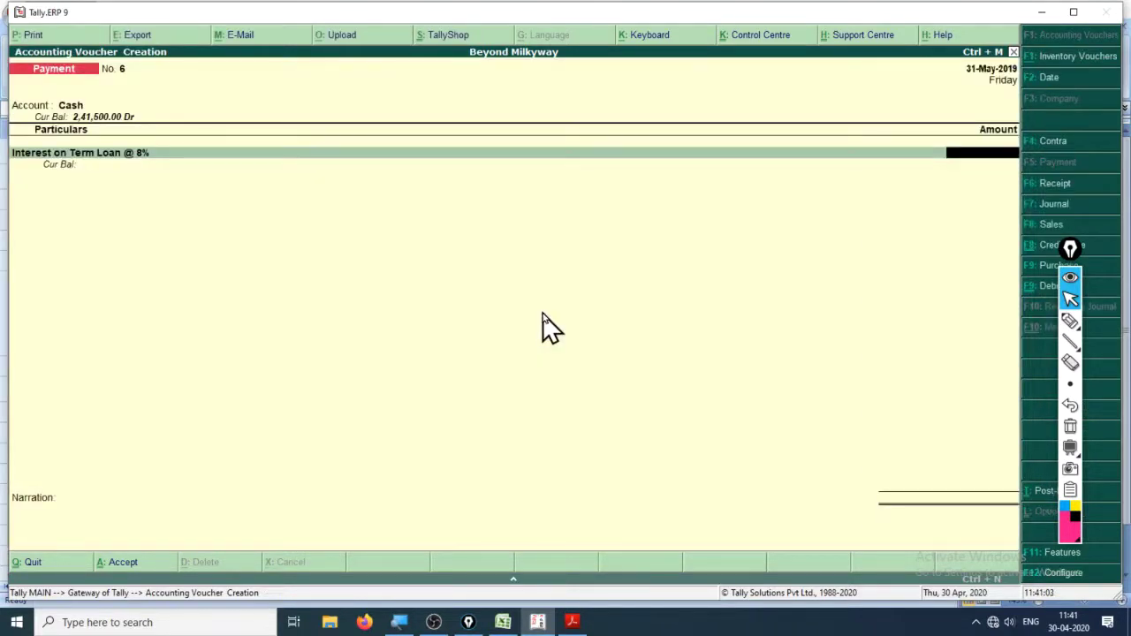
Enter 13333.33 as the interest amount, add the narration "Paid 10 Months Interest" and save the payment voucher
type("13333.33")
key("Return")
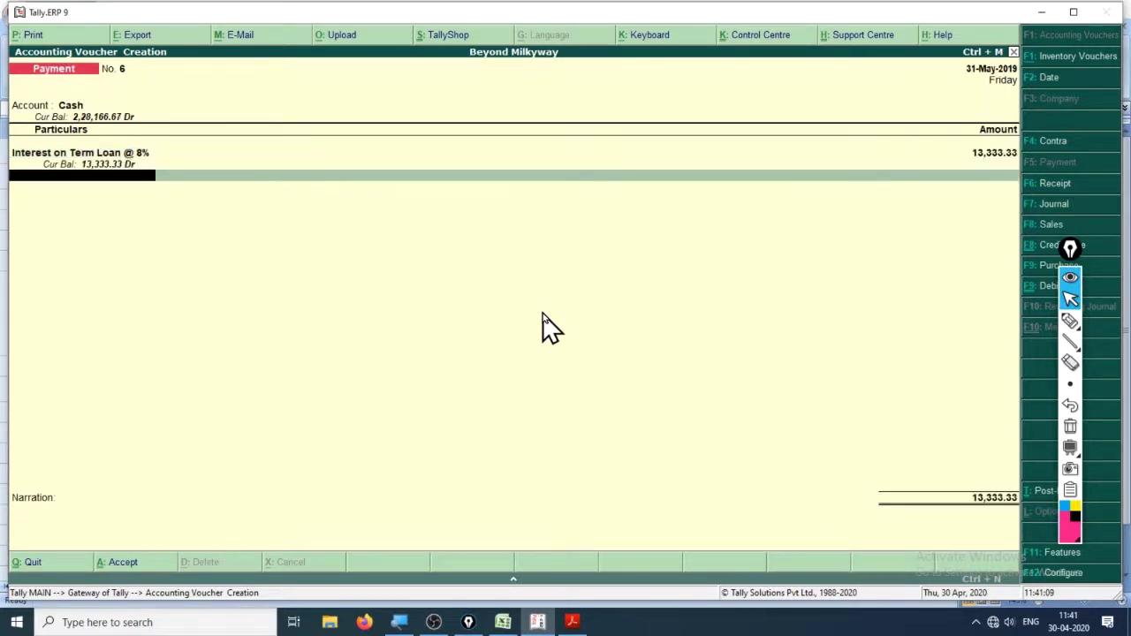
key("Return")
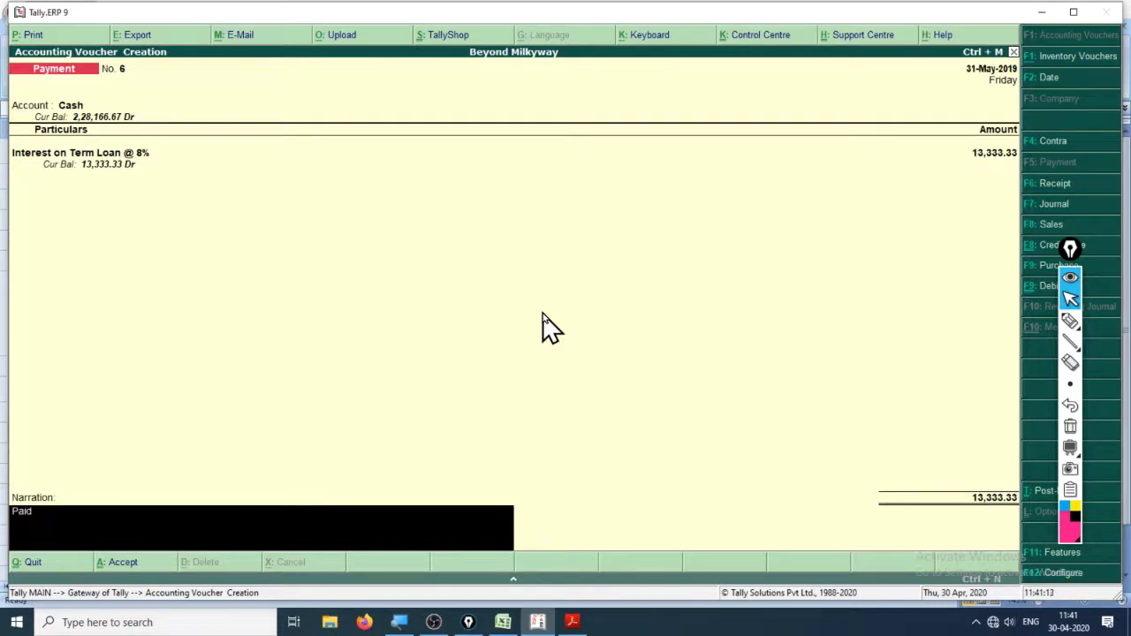
type("Paid 10 Months Interest")
key("Return")
key("Return")
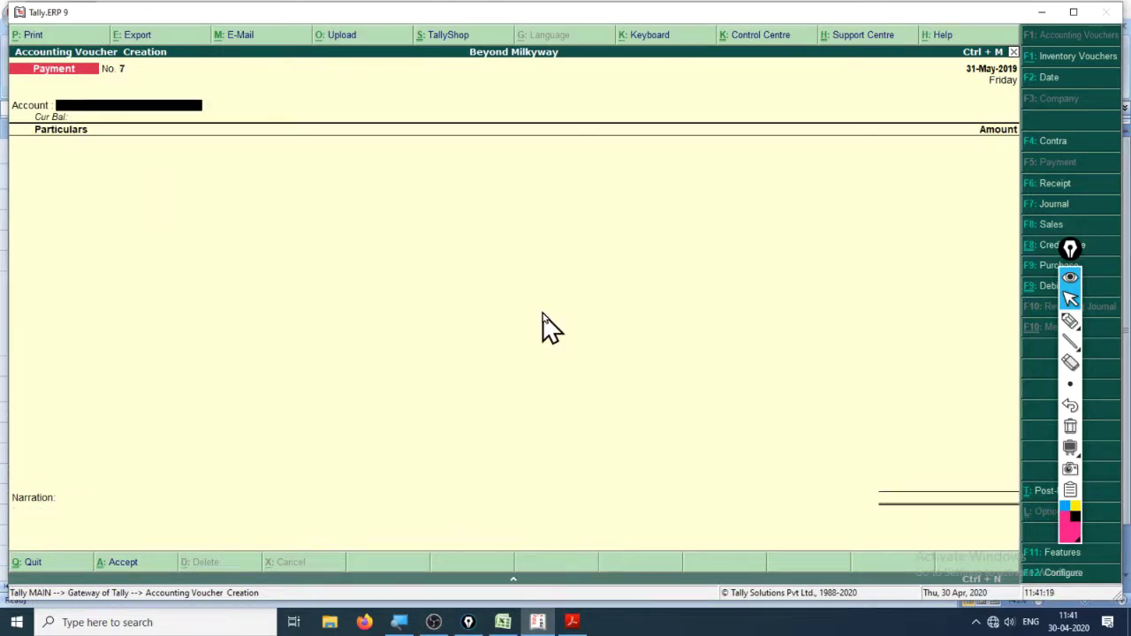
Display the Interest on Term Loan @ 8% ledger and open its cash payment voucher for alteration
key("Escape")
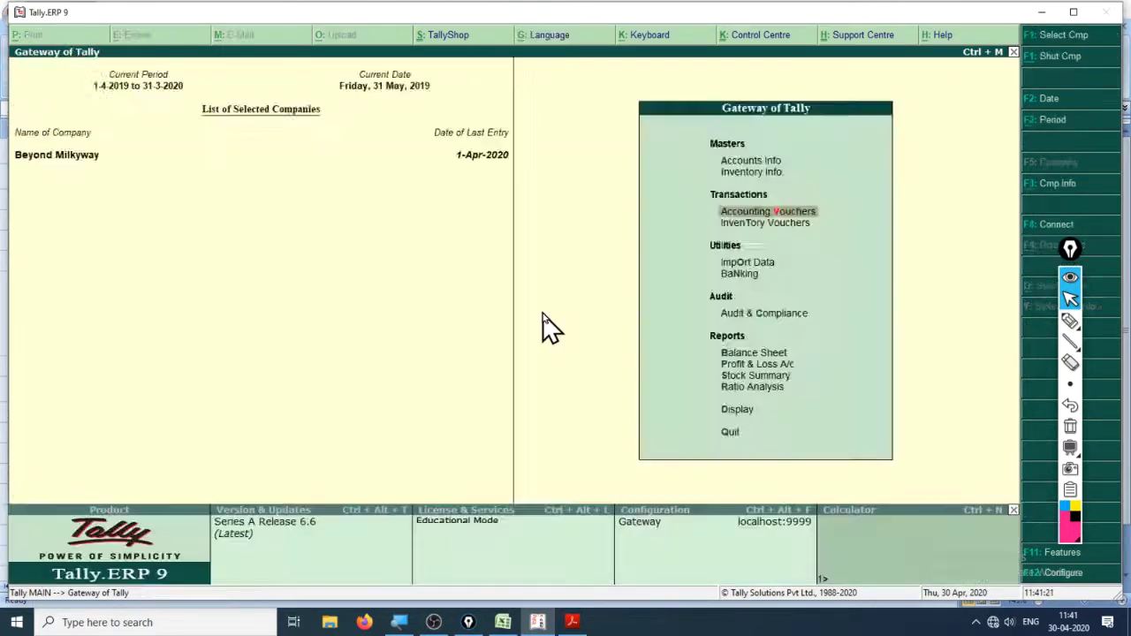
type("dal")
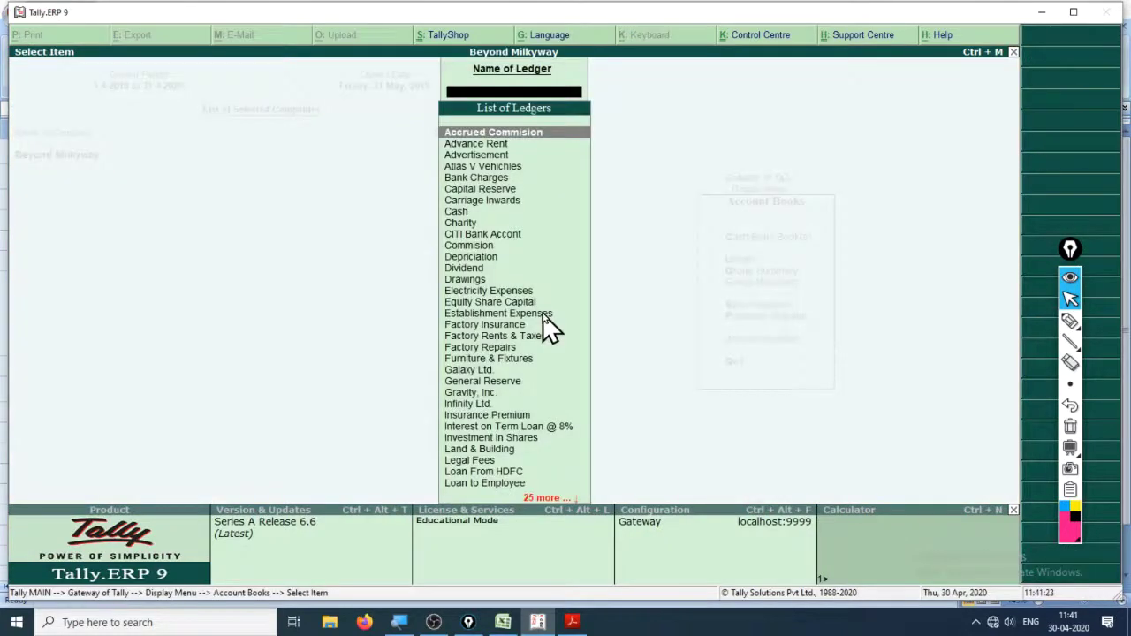
type("Int")
key("Return")
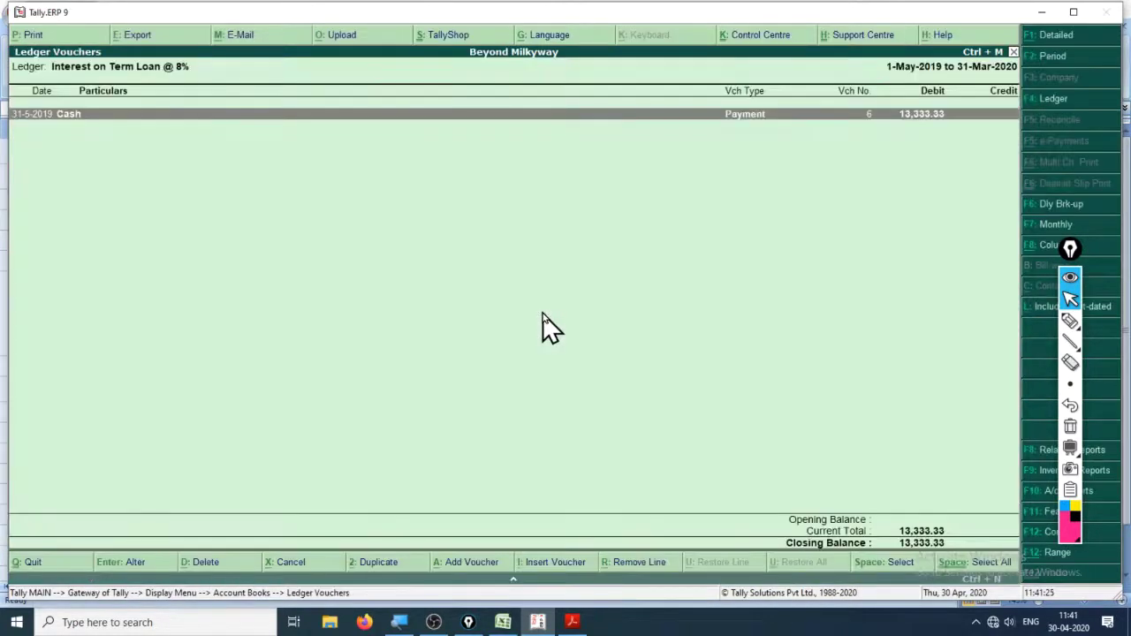
key("Return")
Change the interest payment voucher's date to 31-3-2020, save the voucher and leave the ledger report
key("F2")
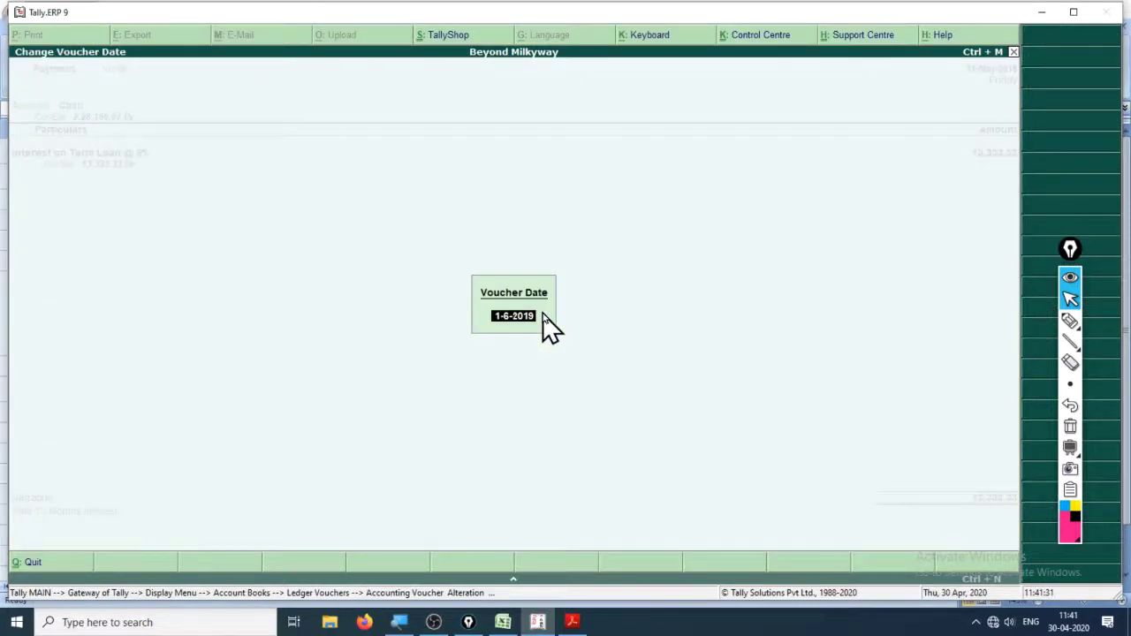
type("31.3.1")
key("BackSpace")
type("20")
key("Return")
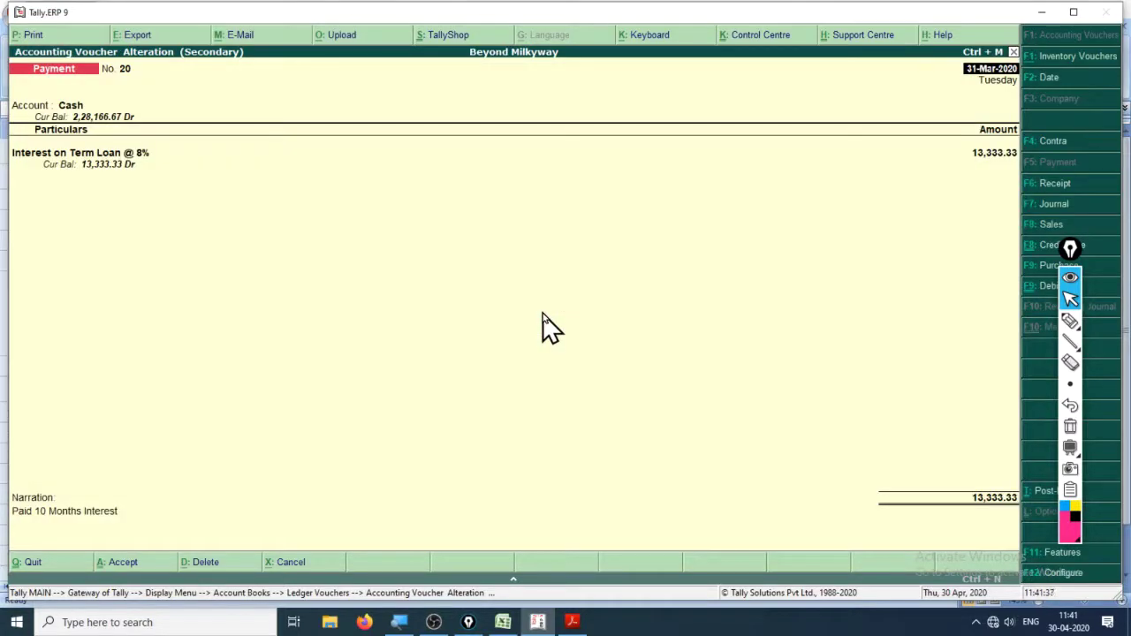
key("ctrl+a")
key("Escape")
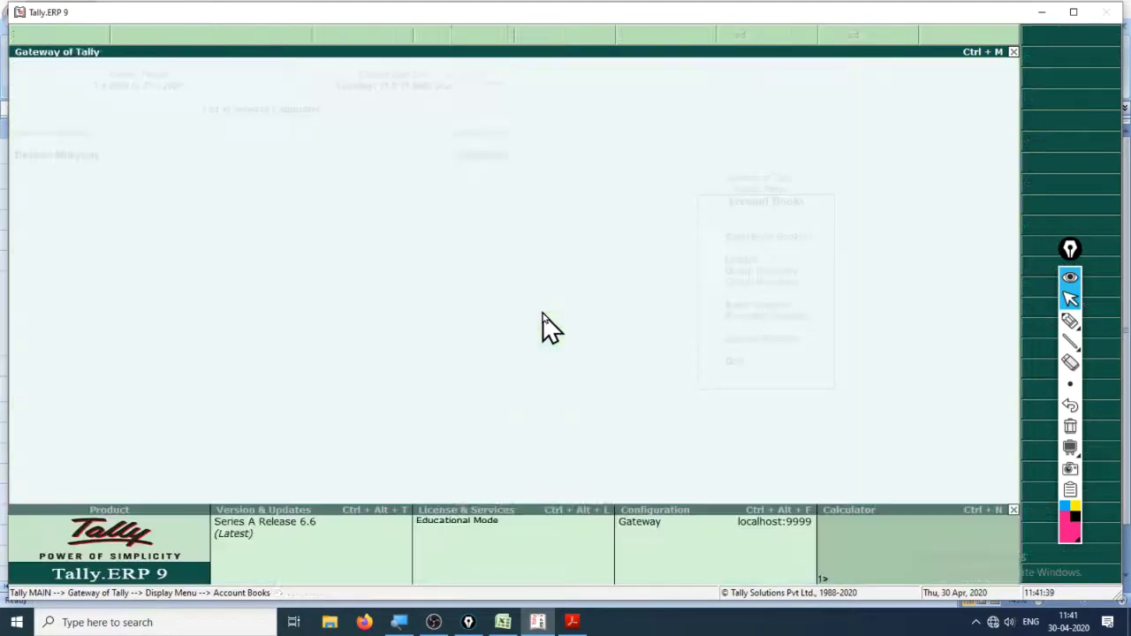
Return to the Gateway of Tally and switch to the Loan_Entry sheet of the Cash_Book workbook in Excel
key("Escape")
key("Escape")
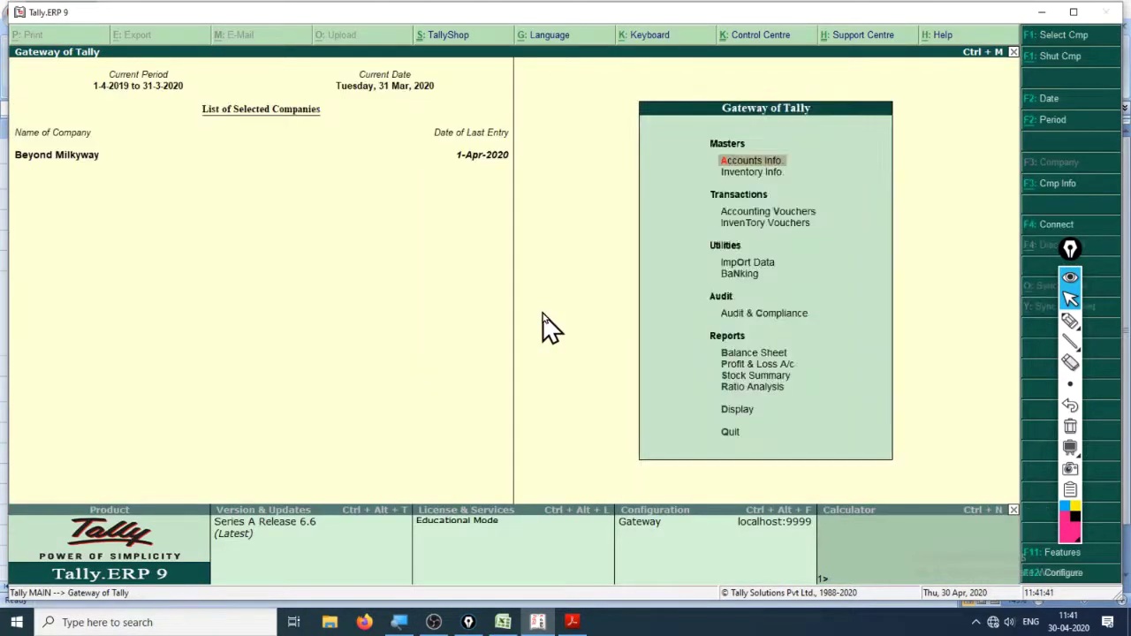
key("alt+Tab")
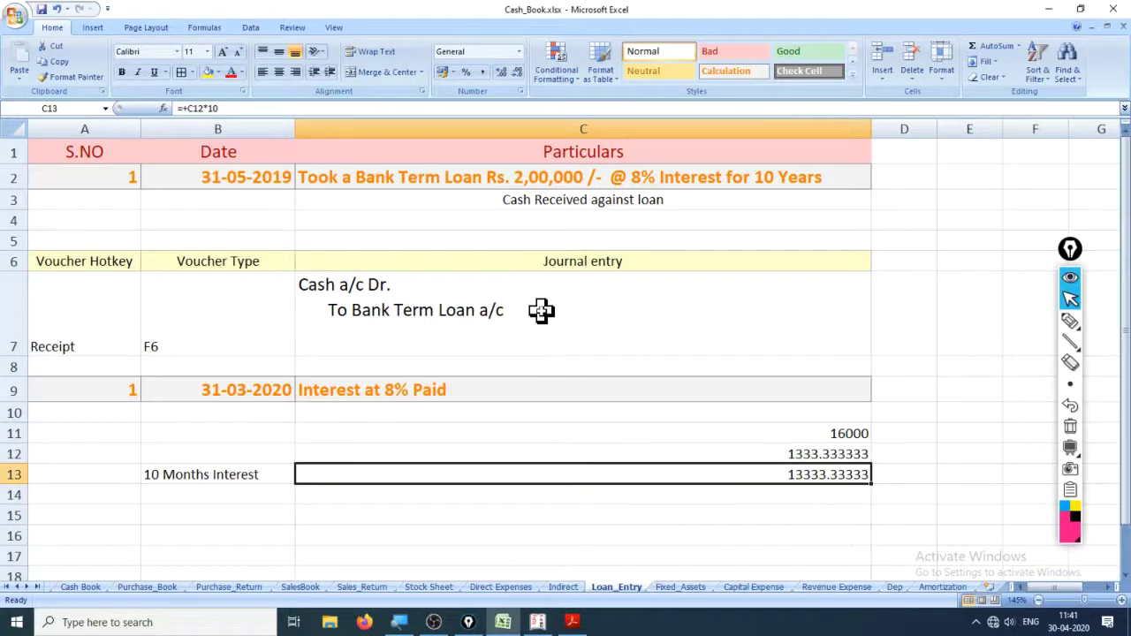
left_click(917, 393)
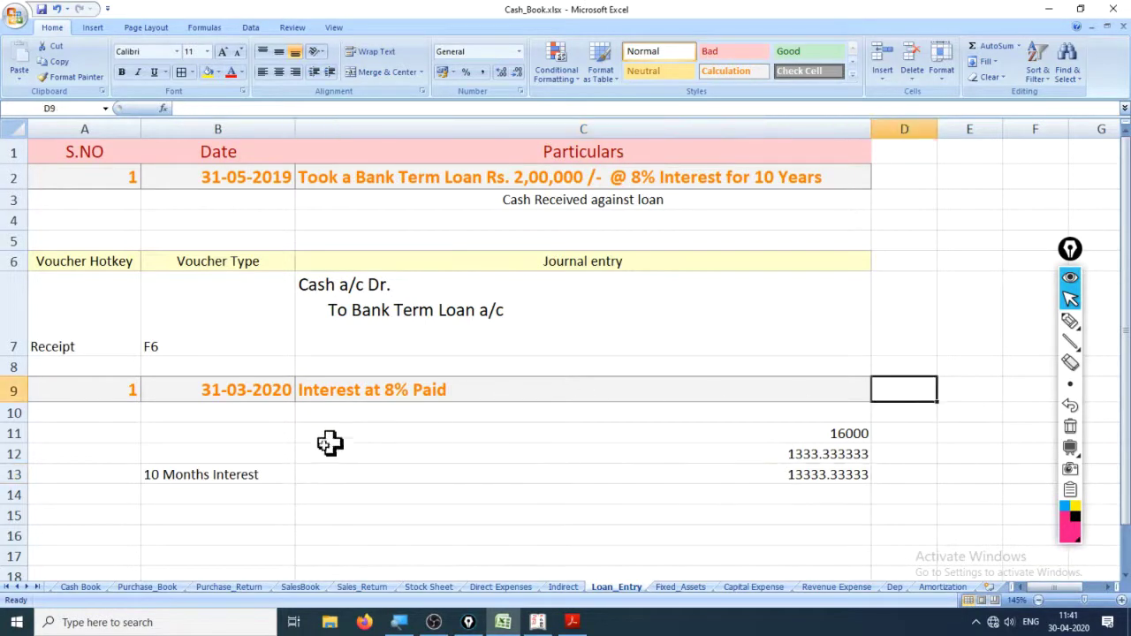
scroll(265, 451, "down", 2)
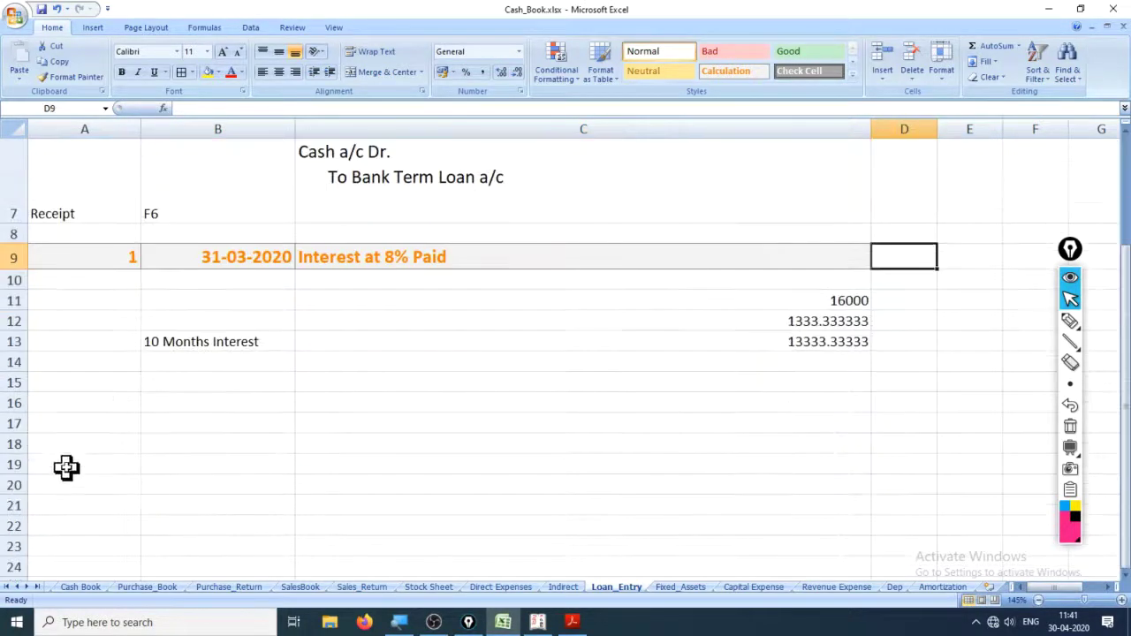
left_click(15, 386)
scroll(185, 391, "up", 1)
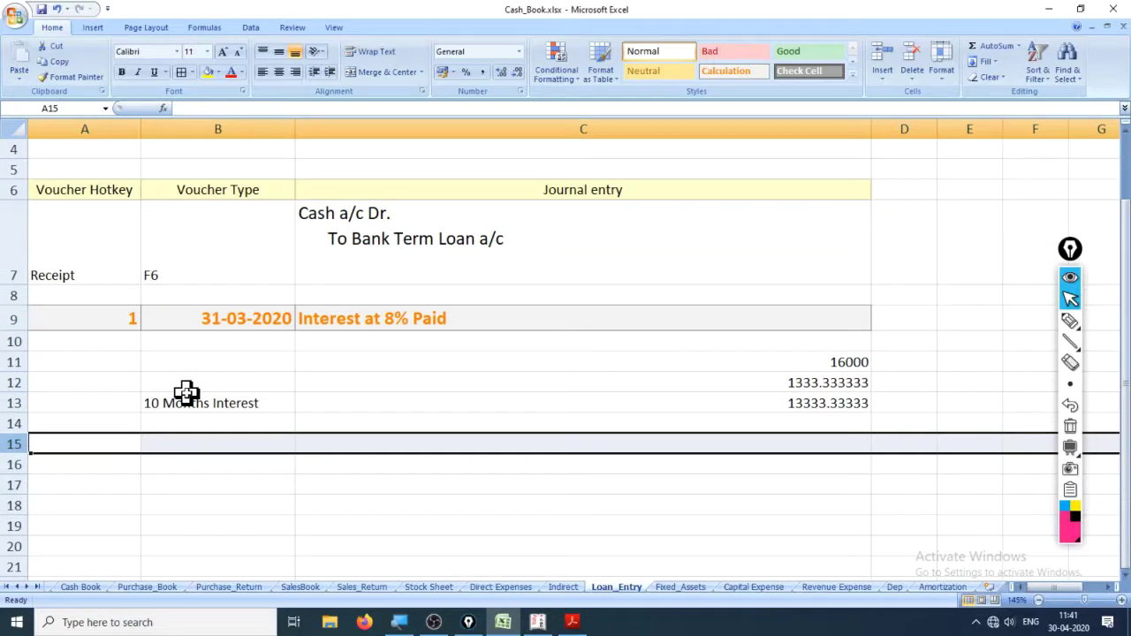
Enter the two-line journal entry "Interest a/c Dr." / "To Cash" in D9 and widen column D so each line fits
left_click(934, 319)
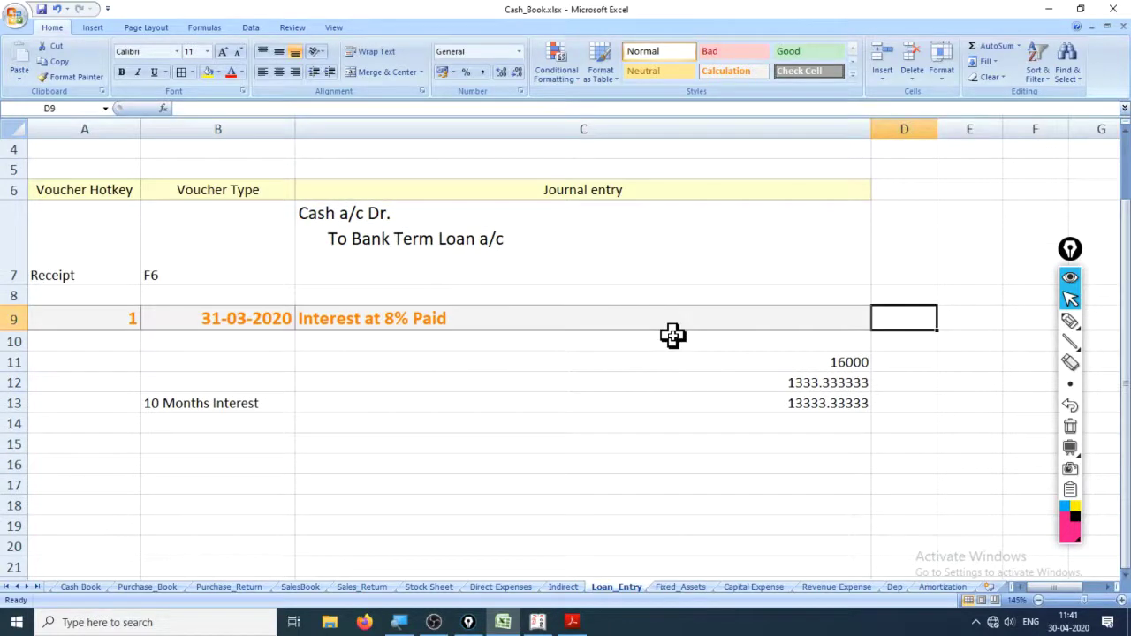
type("In")
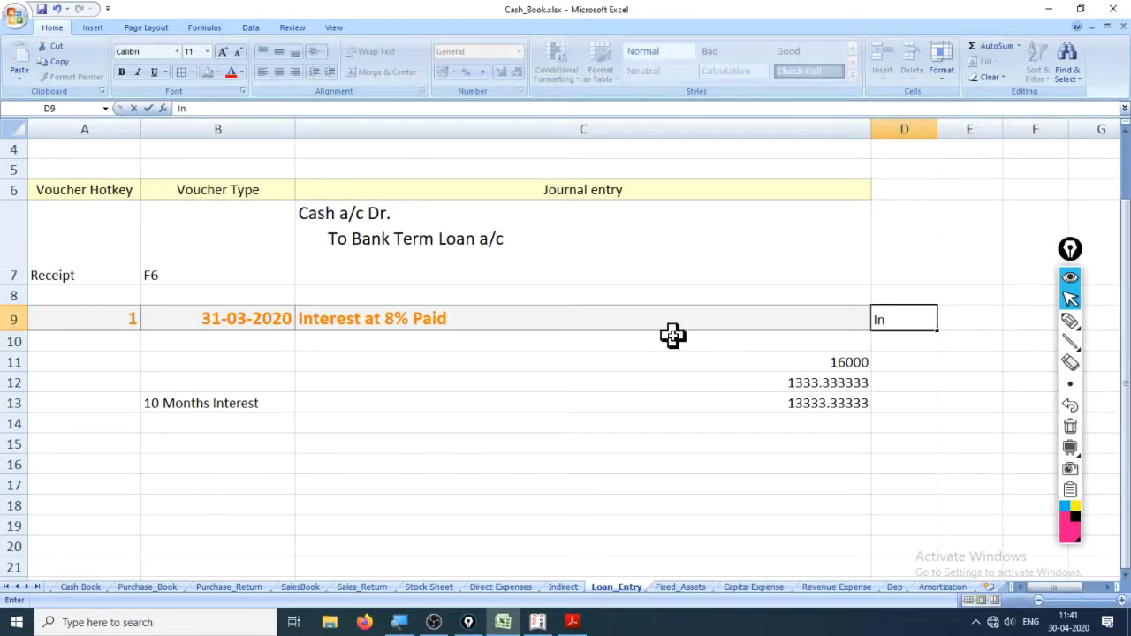
type("terest a/c Dr")
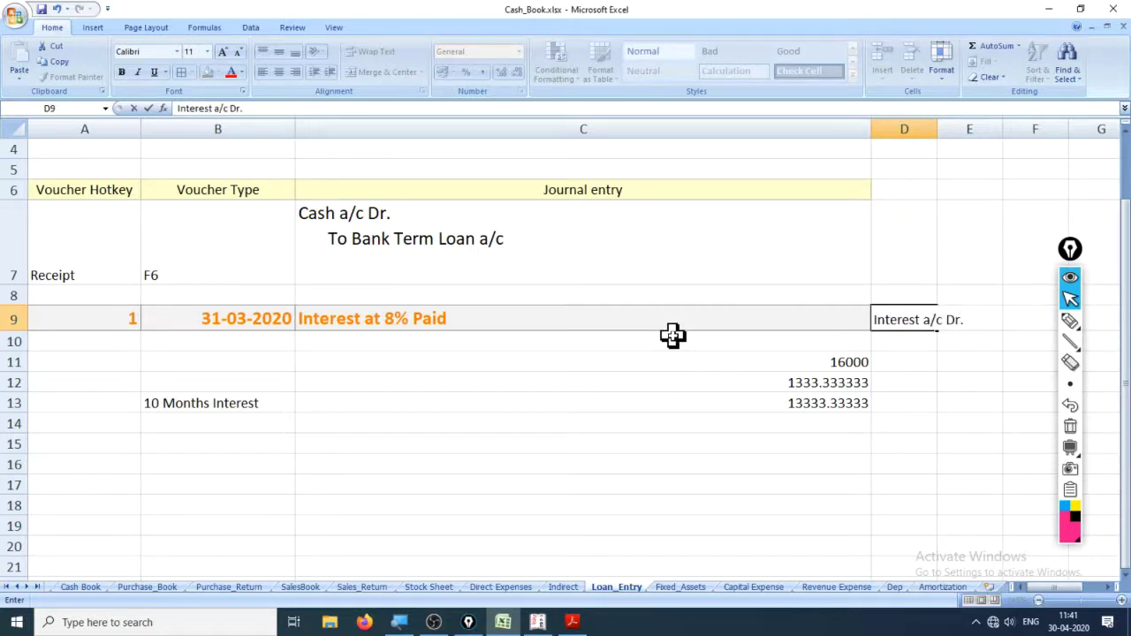
type(".")
key("alt+Return")
type("To")
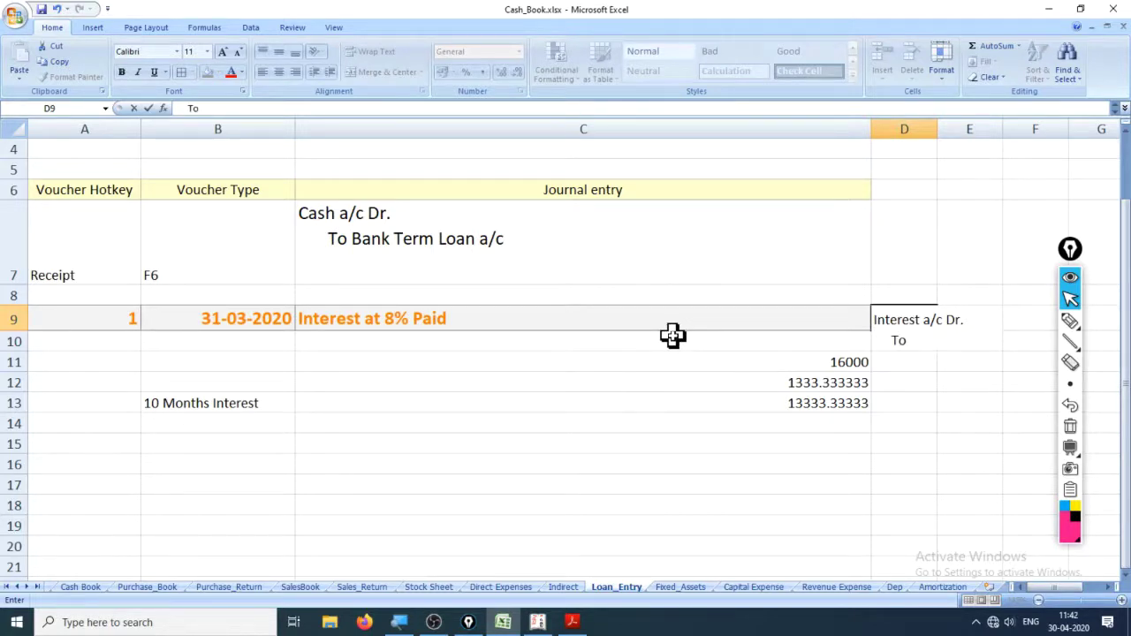
type(" Bank")
key("BackSpace")
key("BackSpace")
key("BackSpace")
key("BackSpace")
type("Cash")
key("Return")
key("Up")
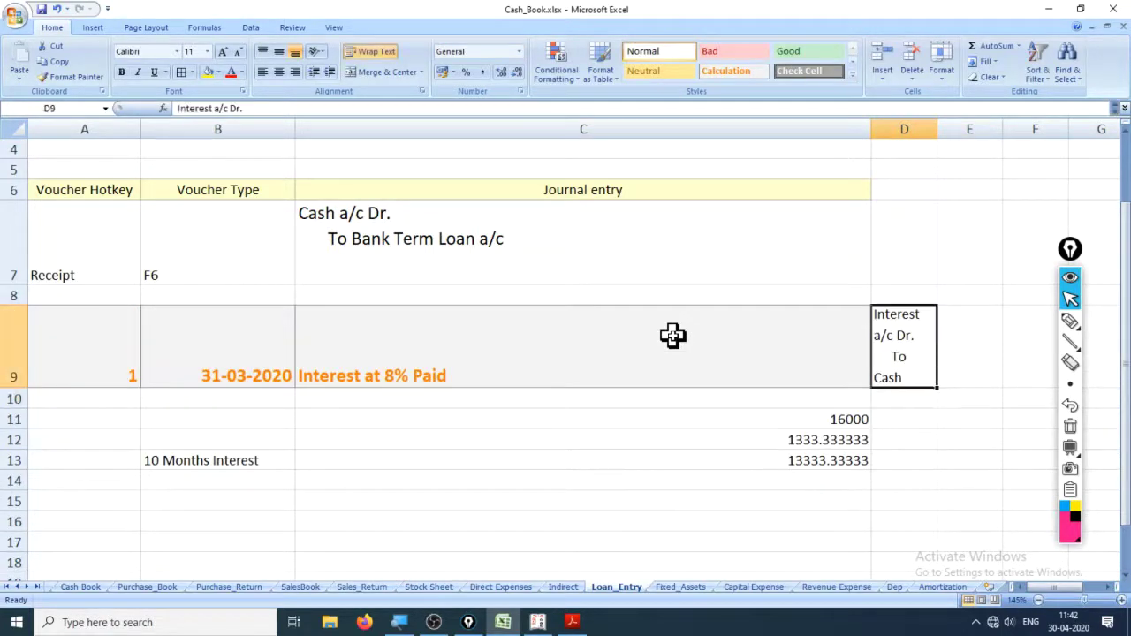
left_click_drag(936, 129, 984, 129)
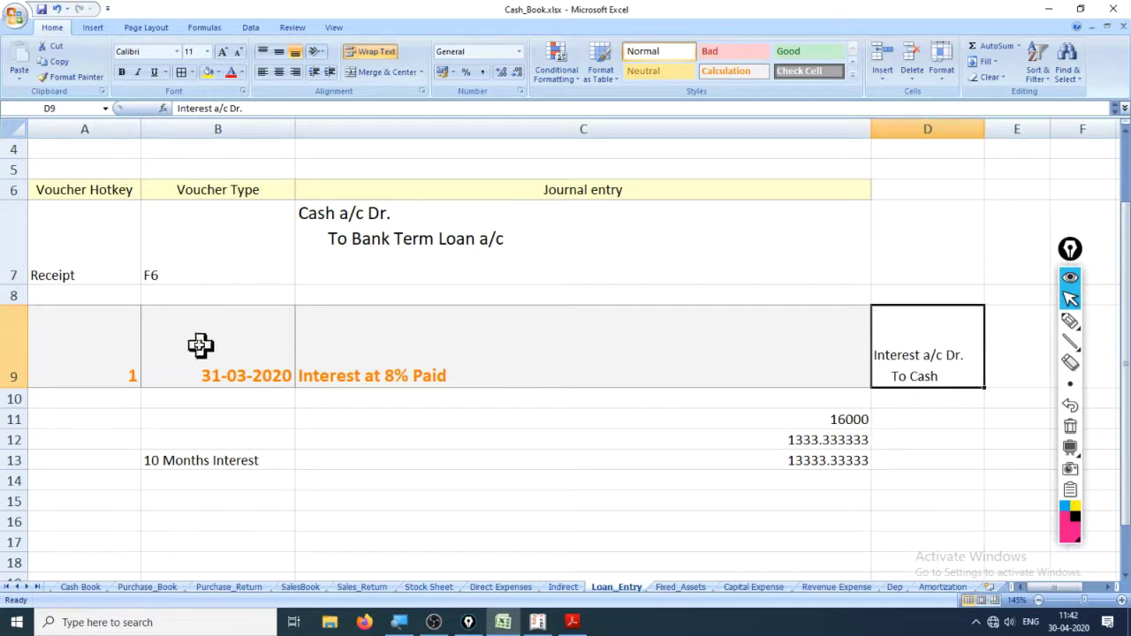
Change the serial number of the "Interest at 8% Paid" entry to 2 and copy its whole row to row 15
left_click(69, 344)
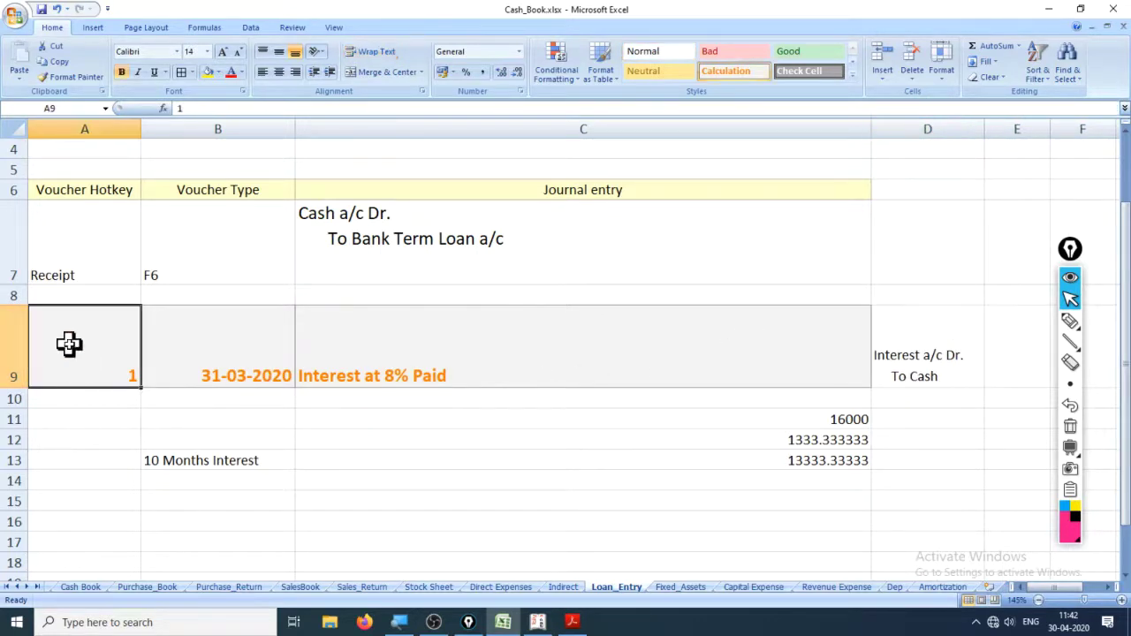
type("2")
key("Return")
left_click(10, 354)
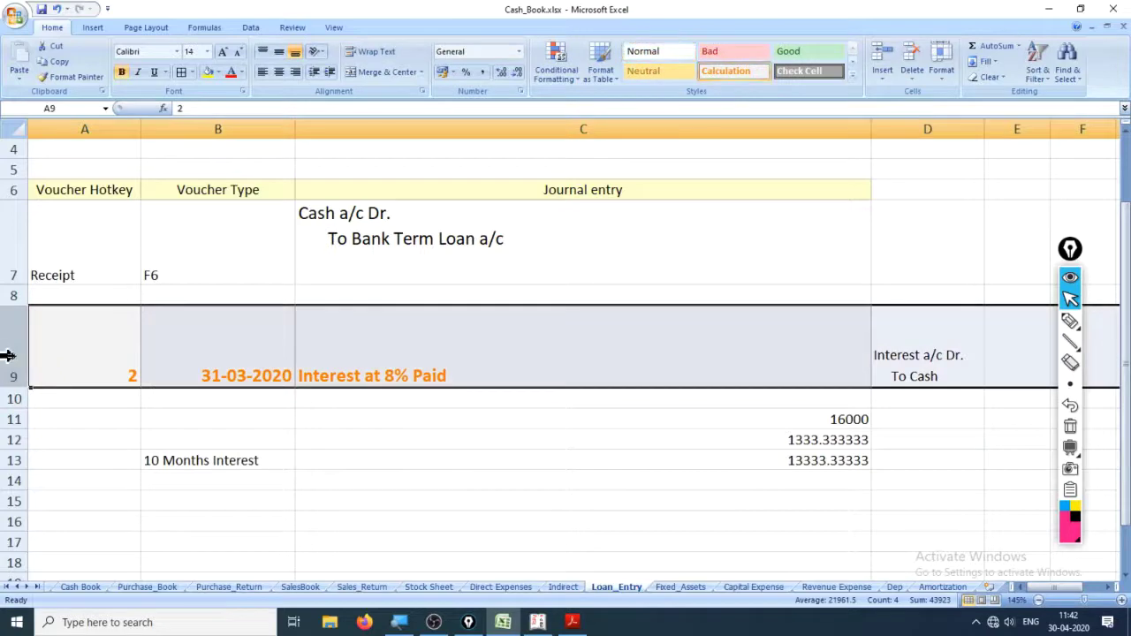
key("ctrl+c")
scroll(66, 411, "down", 2)
scroll(14, 292, "up", 2)
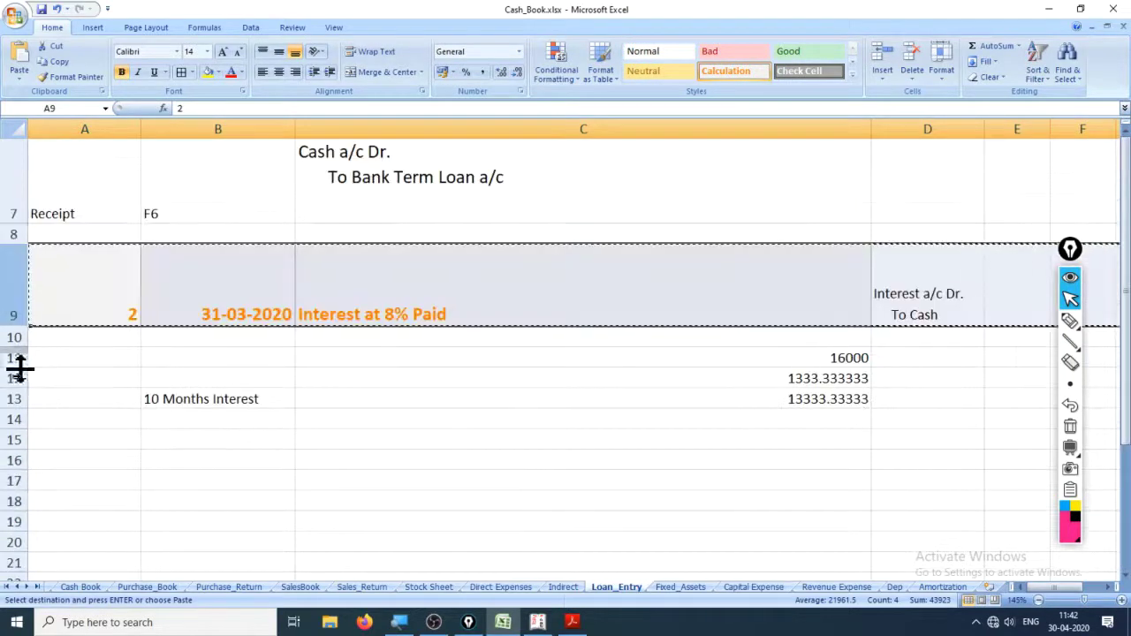
left_click(14, 442)
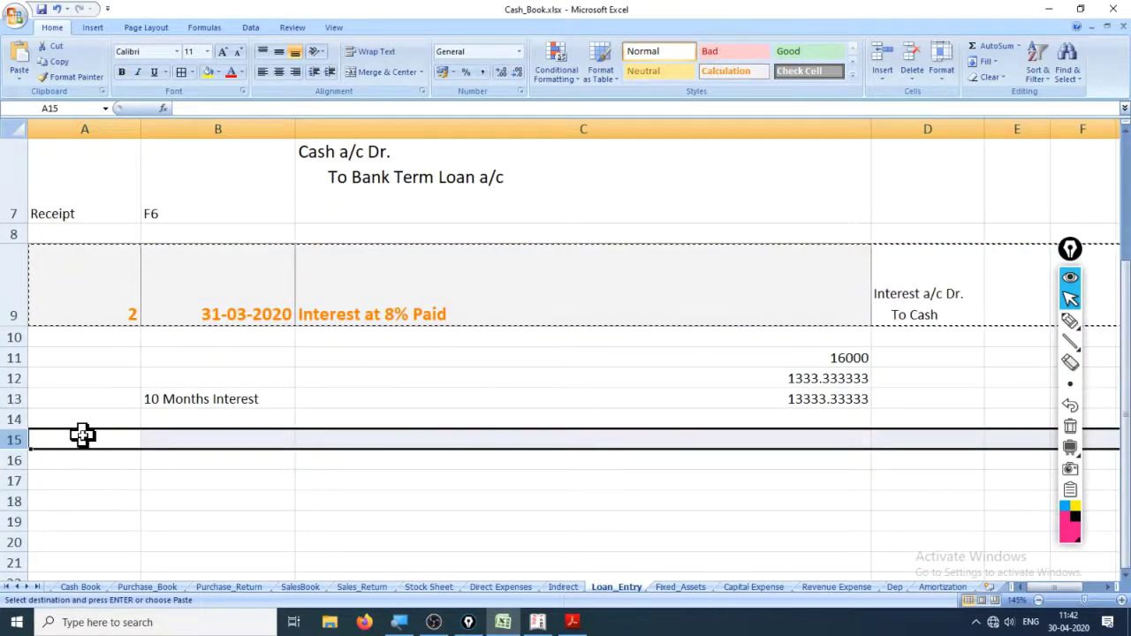
key("Return")
Change the serial number of the copied entry in row 15 to 3 and select its date cell
left_click(90, 462)
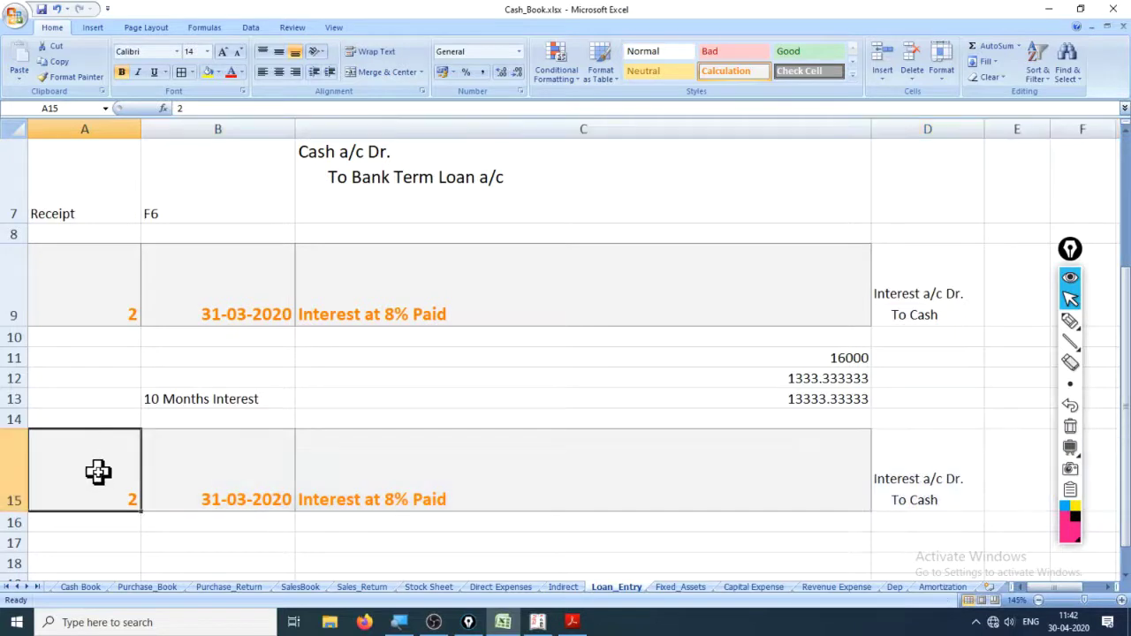
type("32")
key("BackSpace")
key("Return")
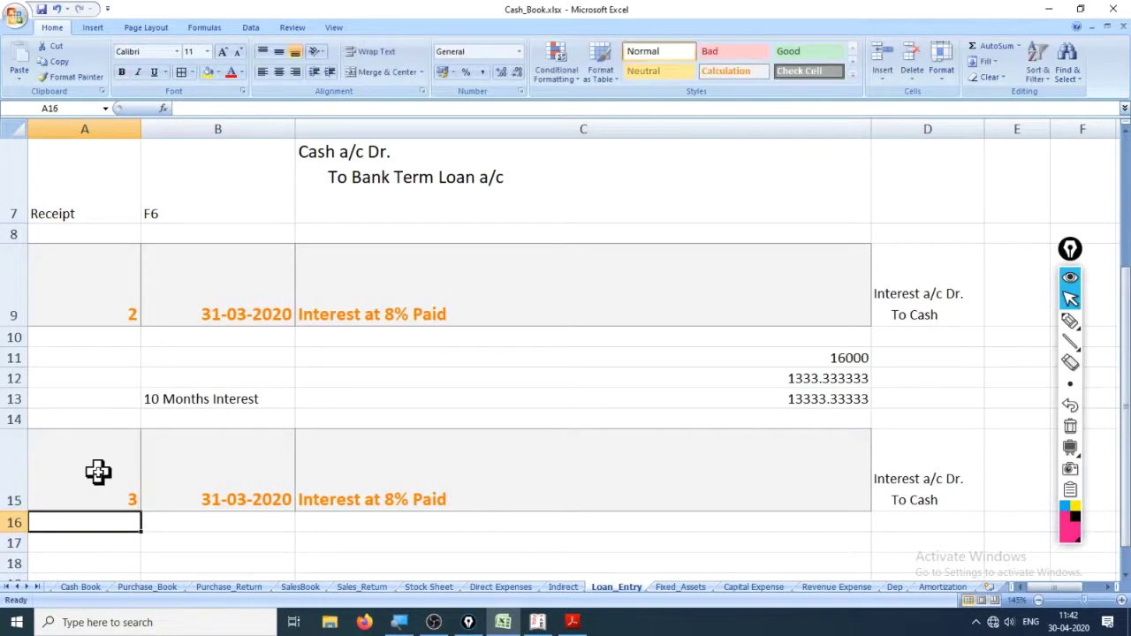
key("Up")
key("Right")
key("Right")
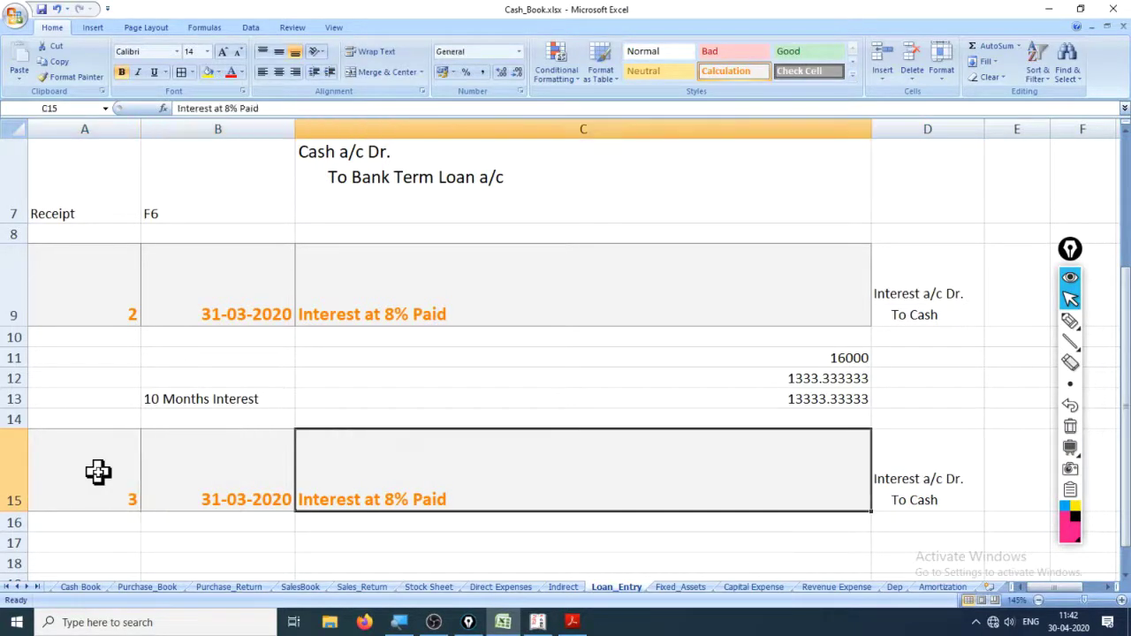
key("Left")
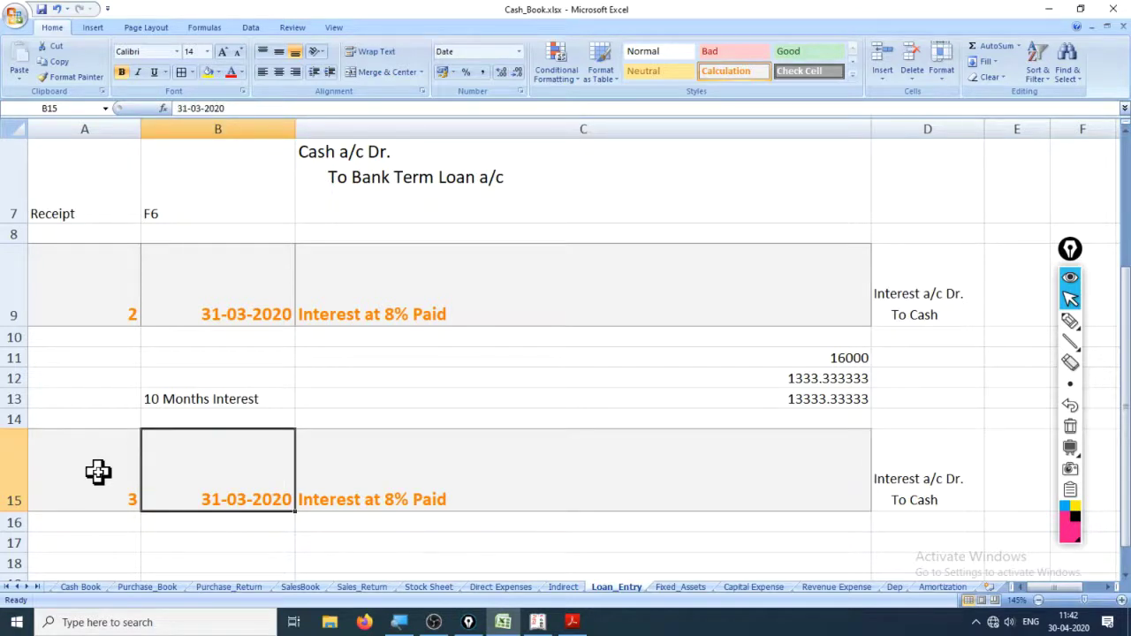
type("1.")
key("BackSpace")
type("-")
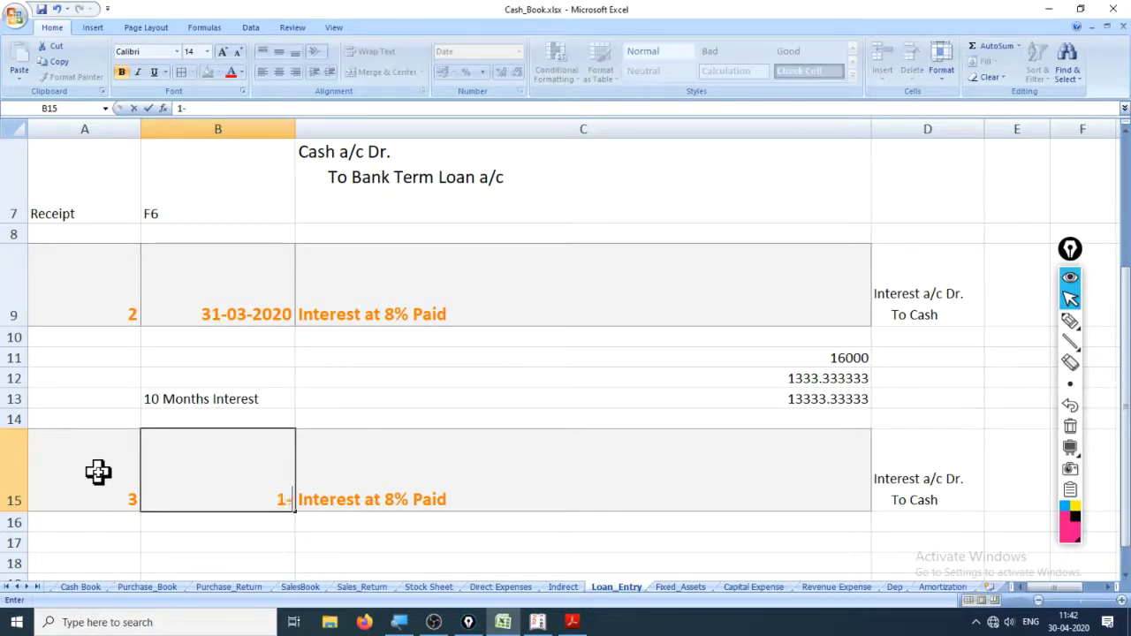
type("04.2")
key("BackSpace")
key("BackSpace")
type("-2020")
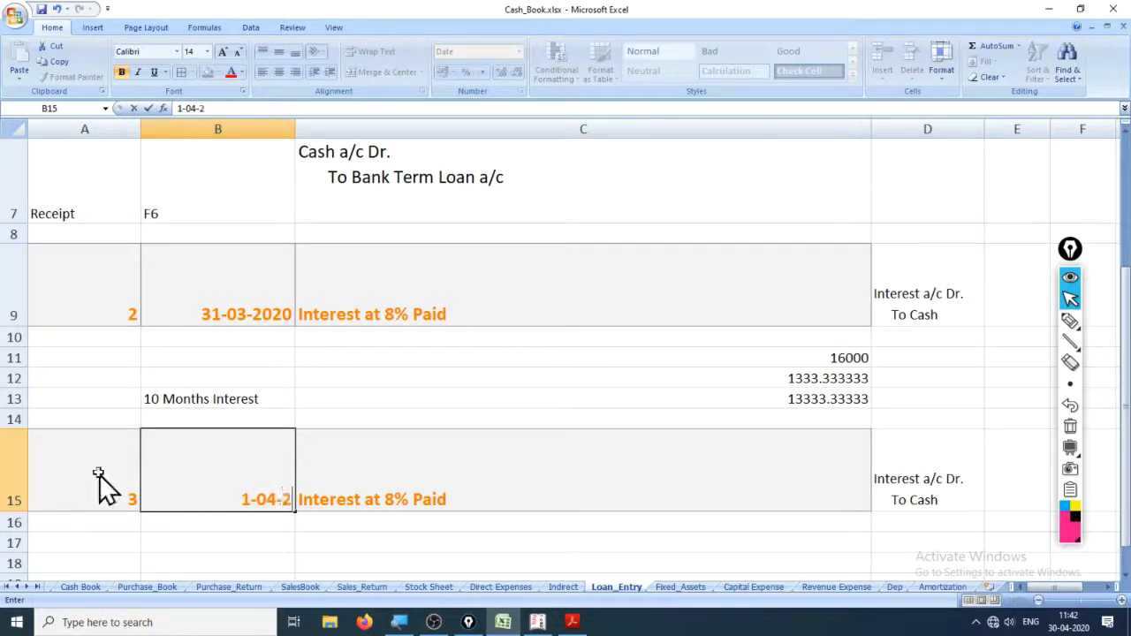
key("BackSpace")
key("BackSpace")
key("BackSpace")
key("BackSpace")
key("BackSpace")
key("BackSpace")
key("BackSpace")
key("BackSpace")
key("BackSpace")
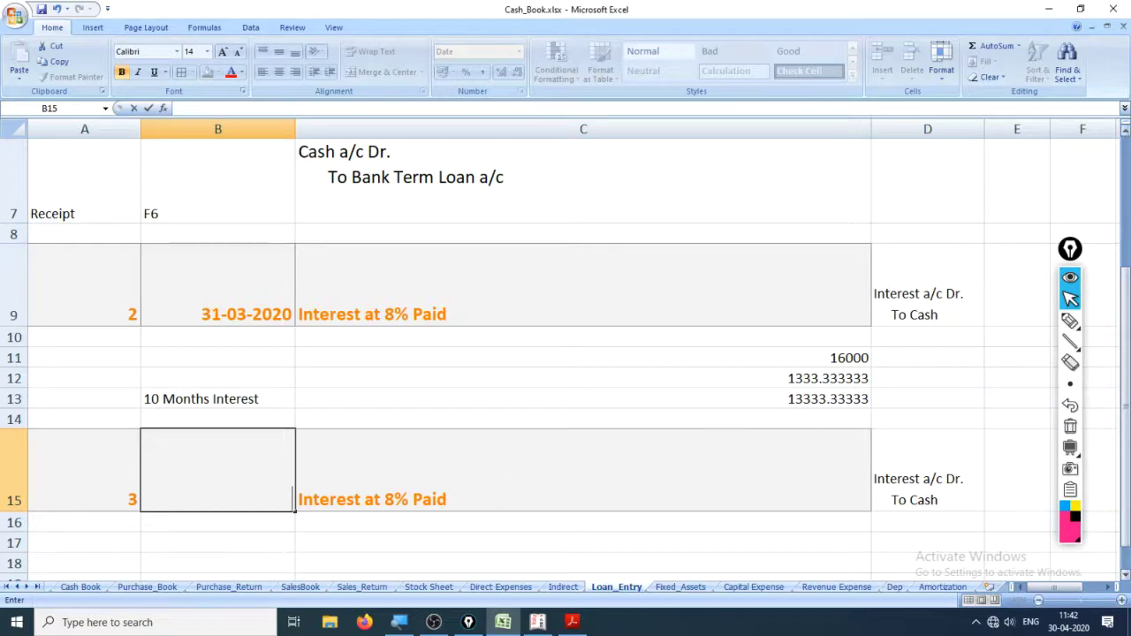
Set the date of entry 3 in row 15 to 31-05-2020
mouse_move(1126, 281)
left_mouse_down()
mouse_move(1126, 142)
mouse_move(1126, 296)
left_mouse_up()
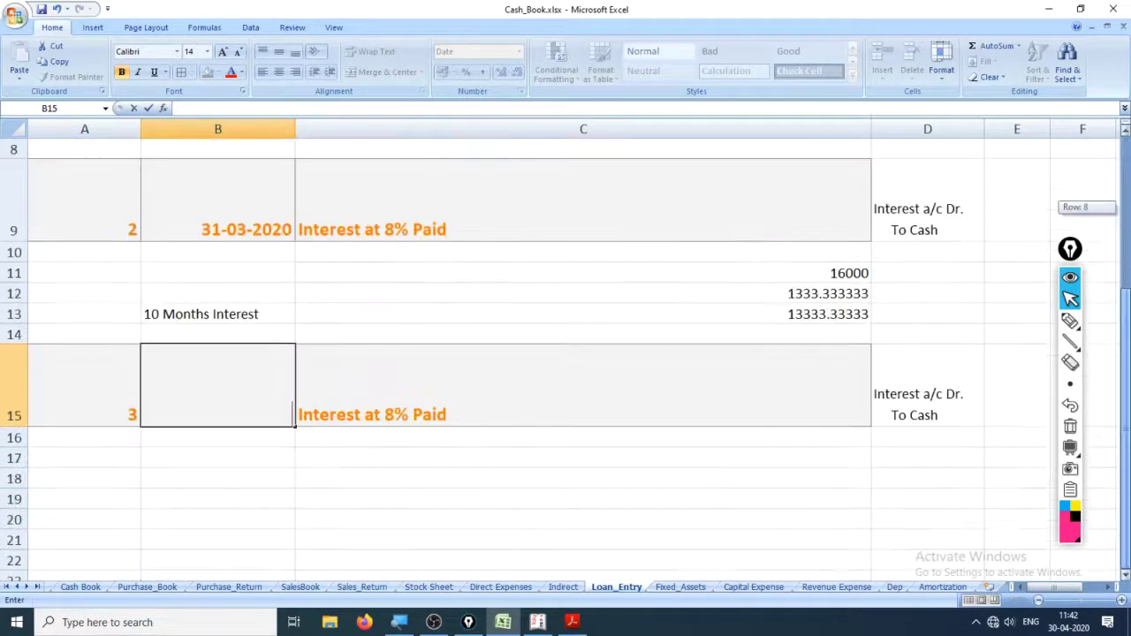
type("31-")
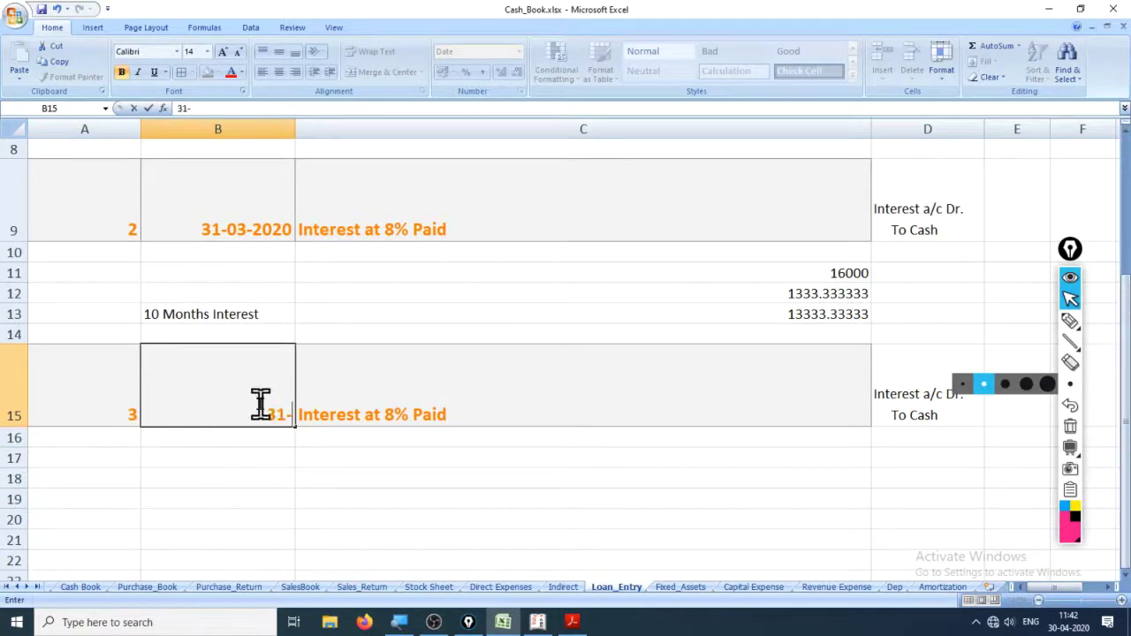
type("05-2020")
key("Return")
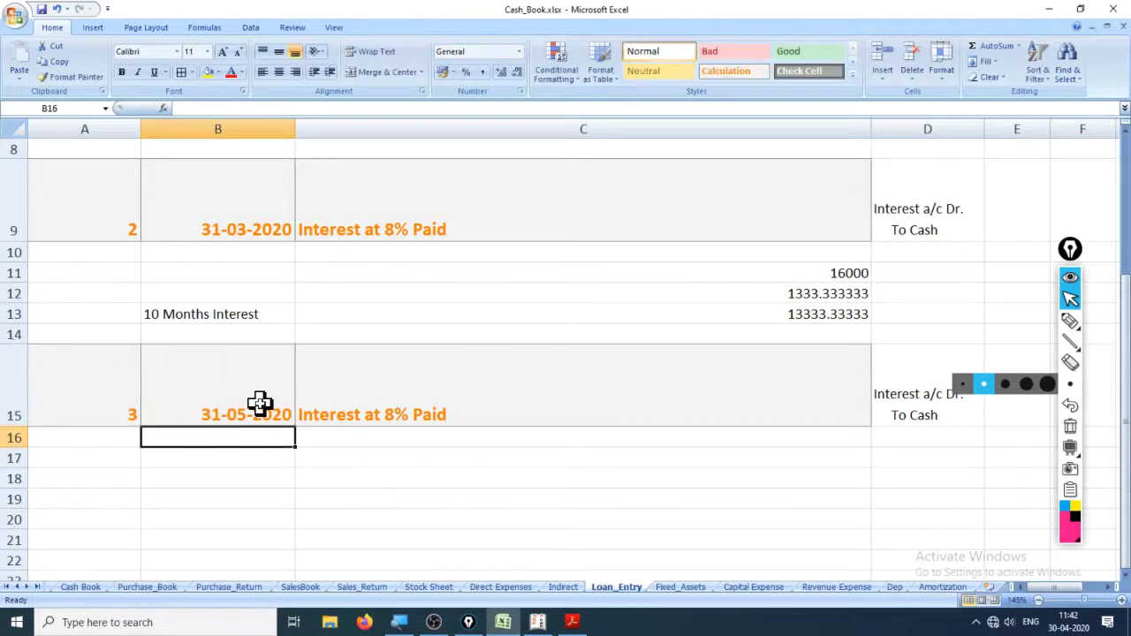
Replace the particulars of entry 3 in C15 with "repaid Principle Amount"
key("Up")
key("Right")
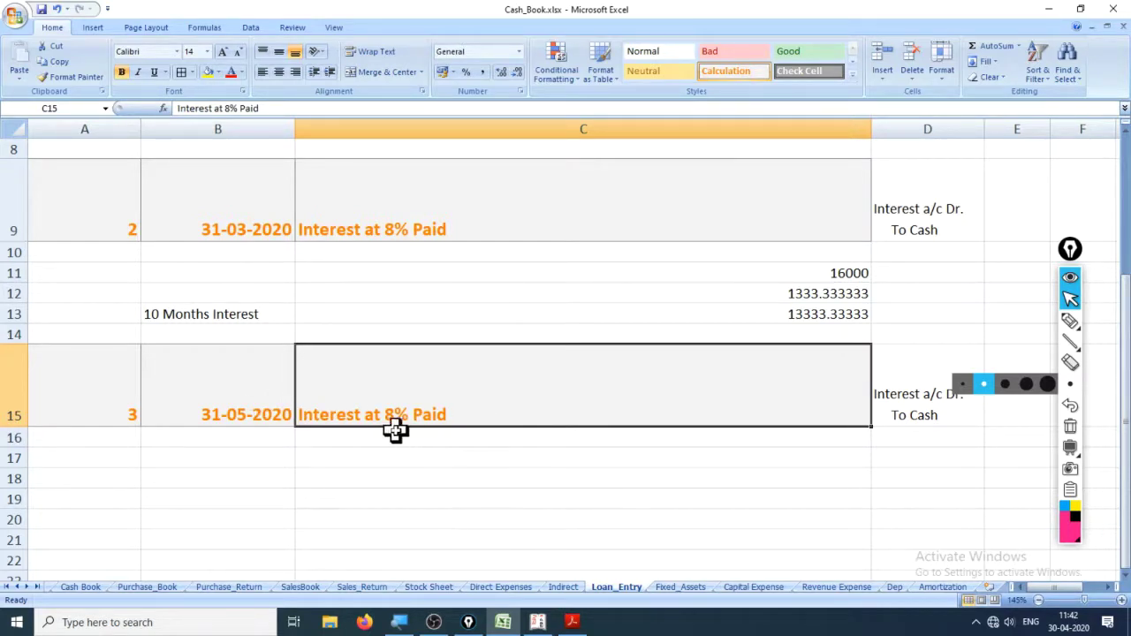
type("repaid")
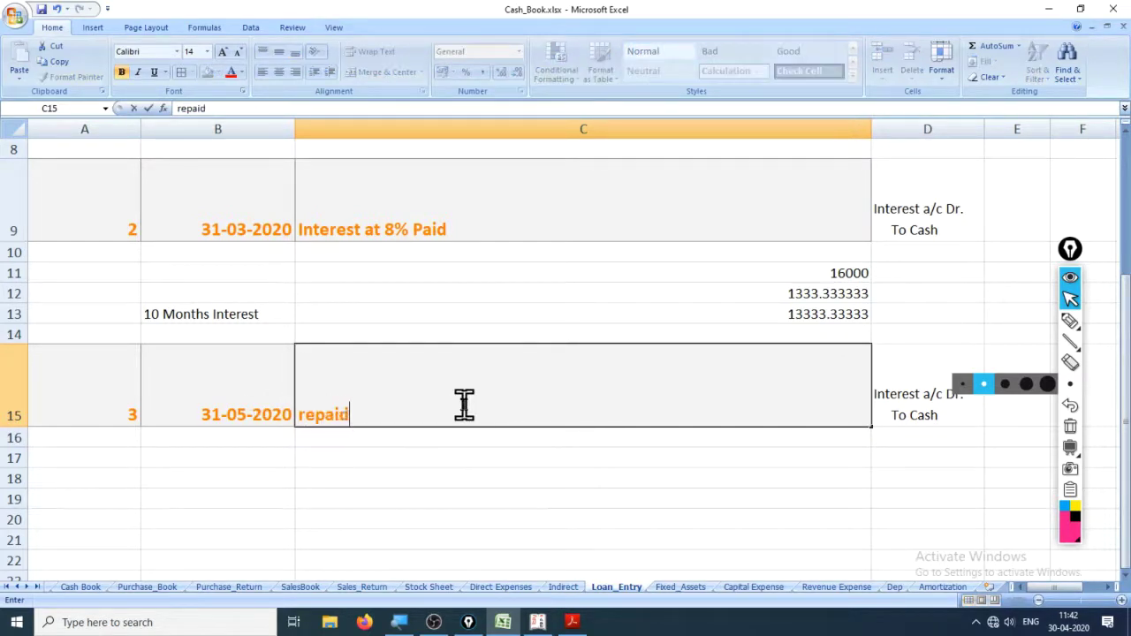
type(" Principle ")
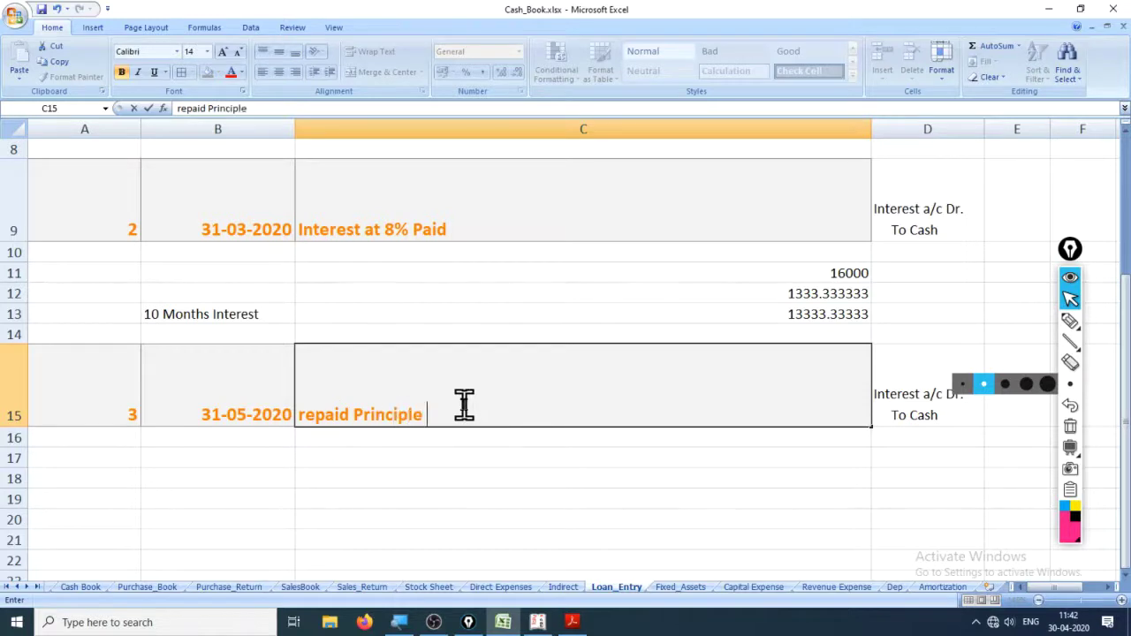
type("a")
key("BackSpace")
type("Amount")
key("Left")
left_click(463, 403)
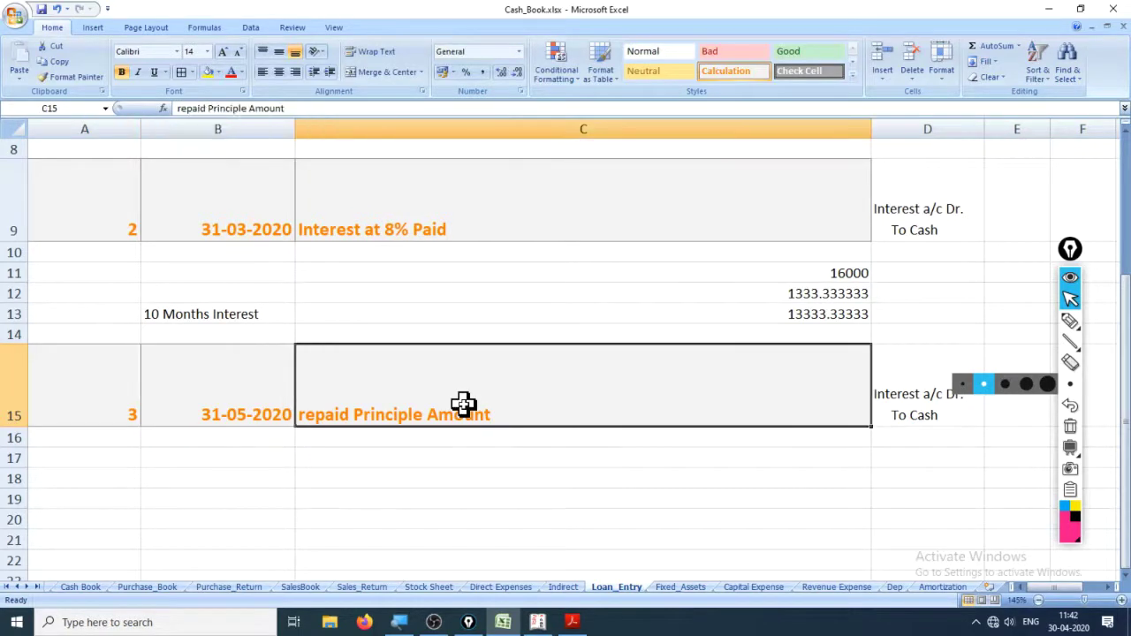
Edit the particulars in C15 to read "Prepaid Principle Amount"
key("F2")
key("Left")
key("Left")
key("Left")
key("Left")
key("Left")
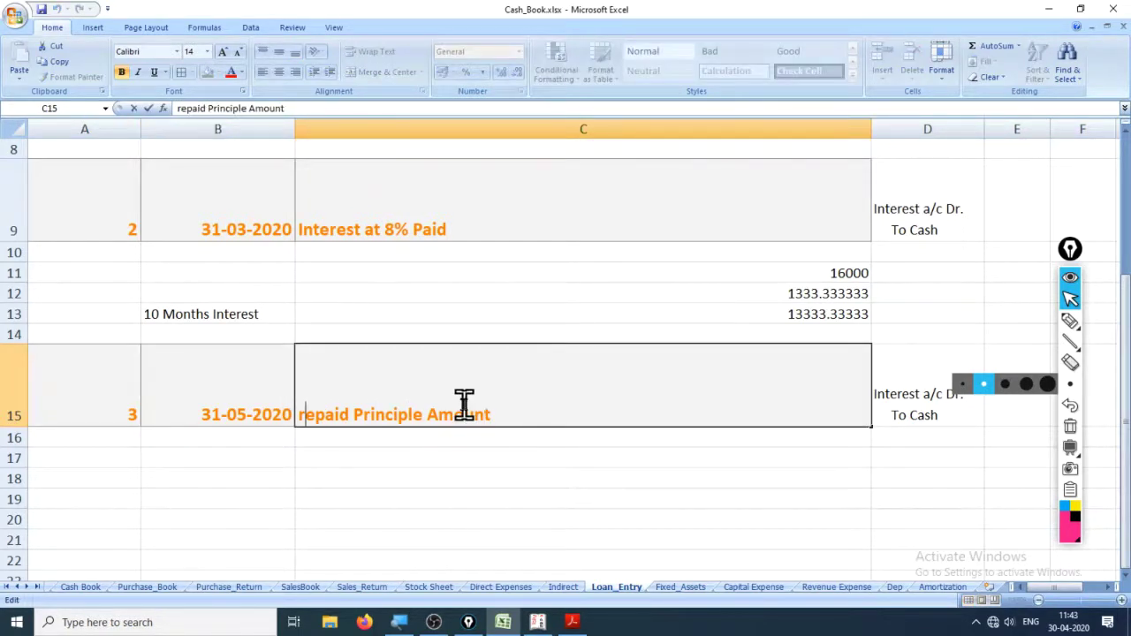
type("P")
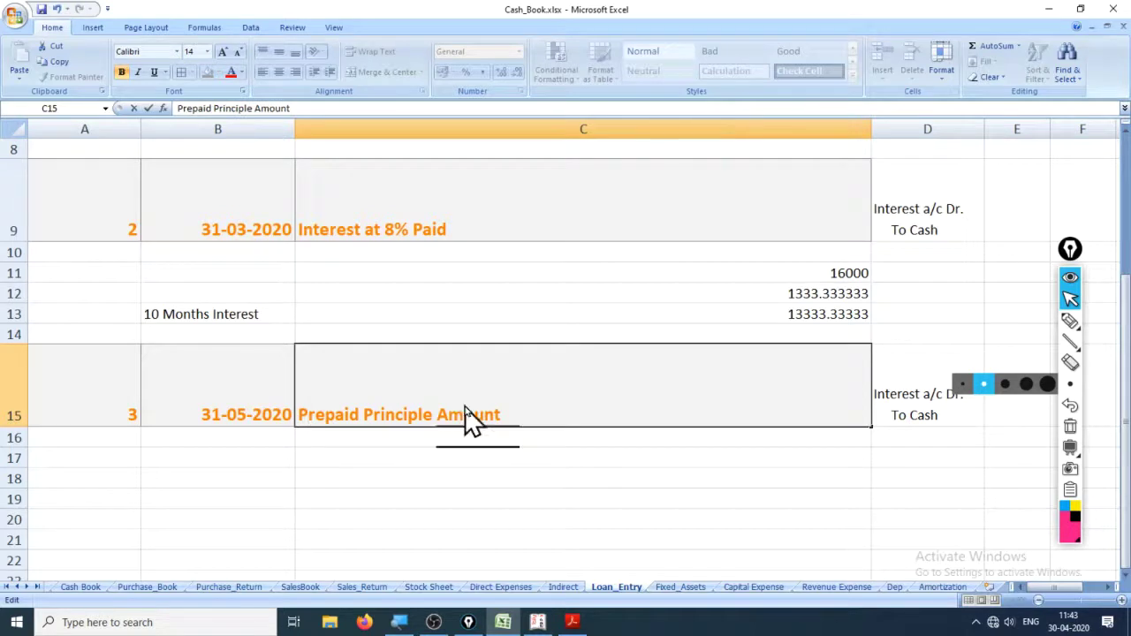
key("Return")
left_click(463, 405)
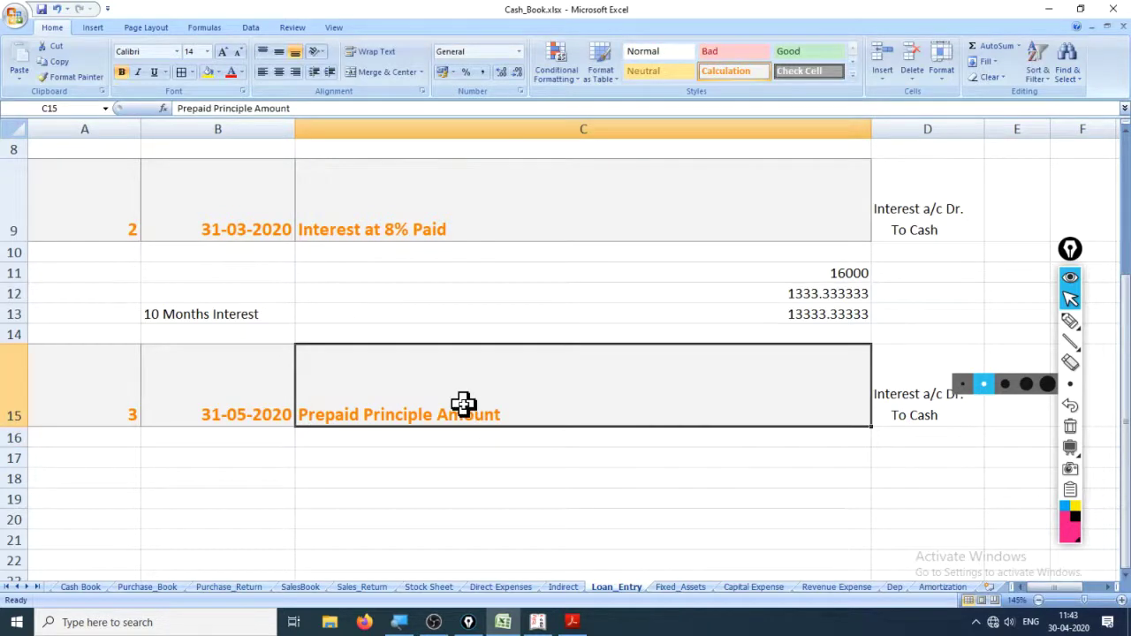
key("shift+F2")
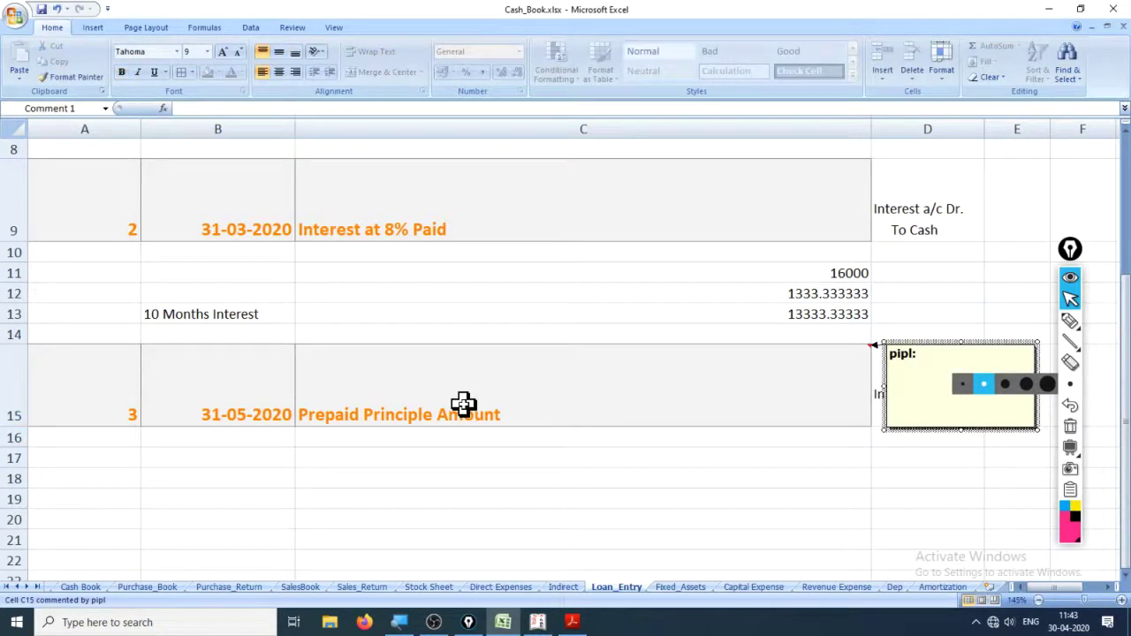
key("Escape")
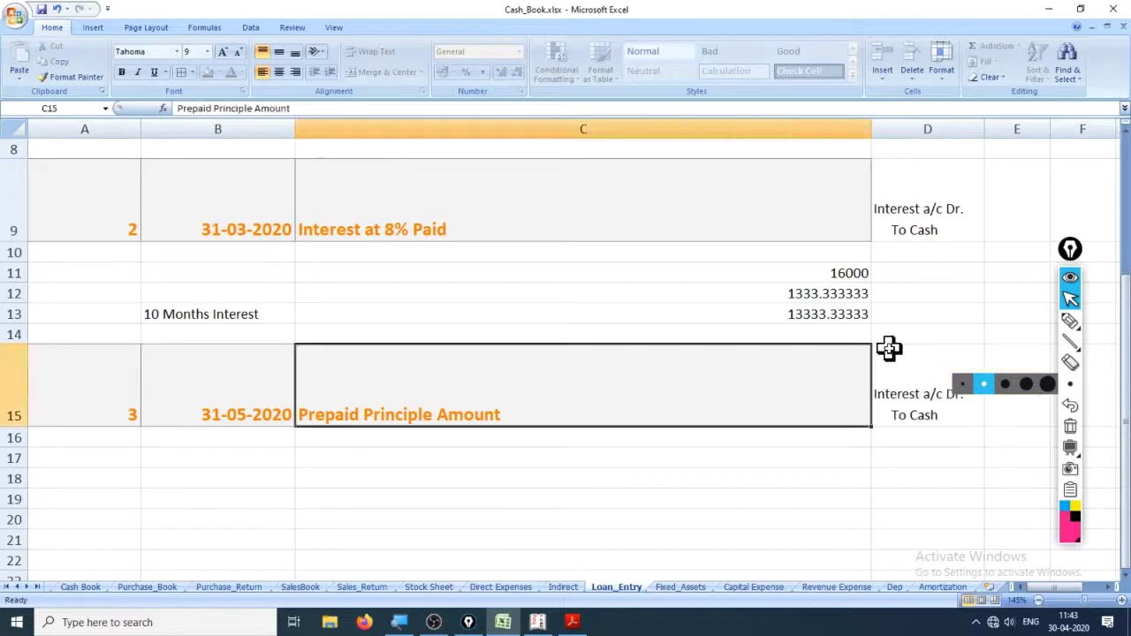
Correct the particulars of entry 3 in C15 to read "Repaid Principle Amount" and select its journal entry cell D15
double_click(305, 413)
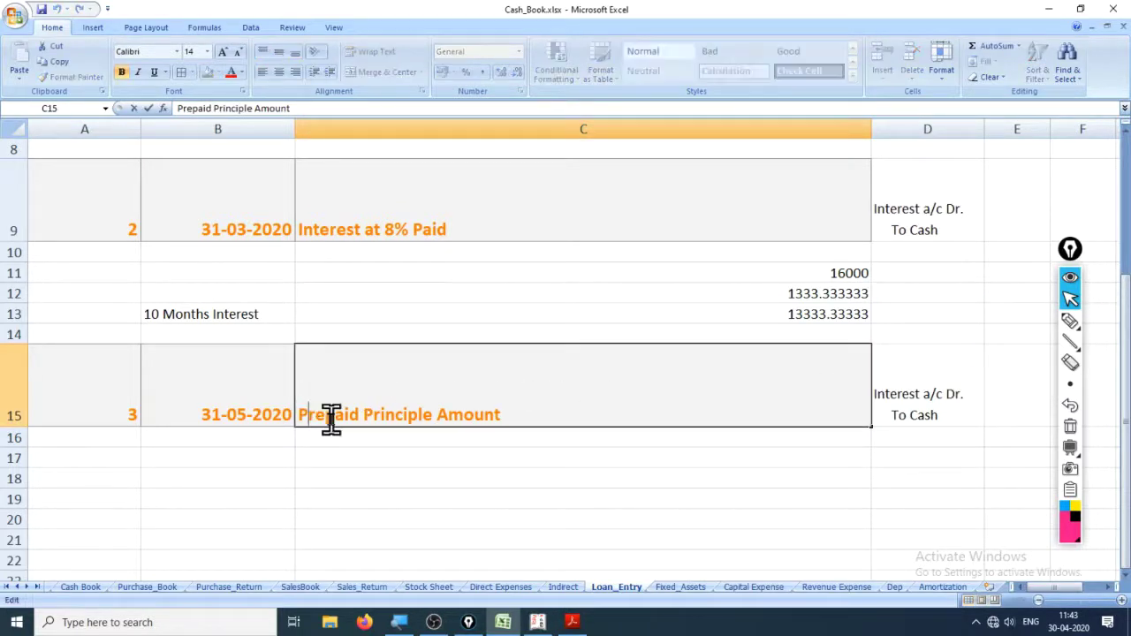
key("Delete")
key("Delete")
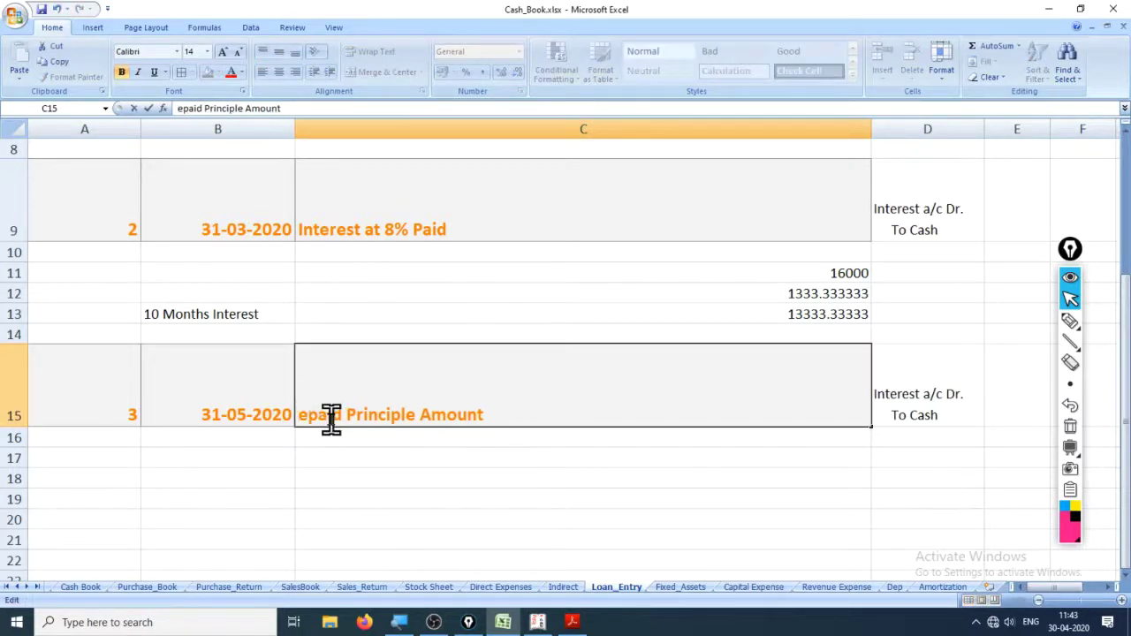
type("R")
key("Return")
key("Up")
key("Right")
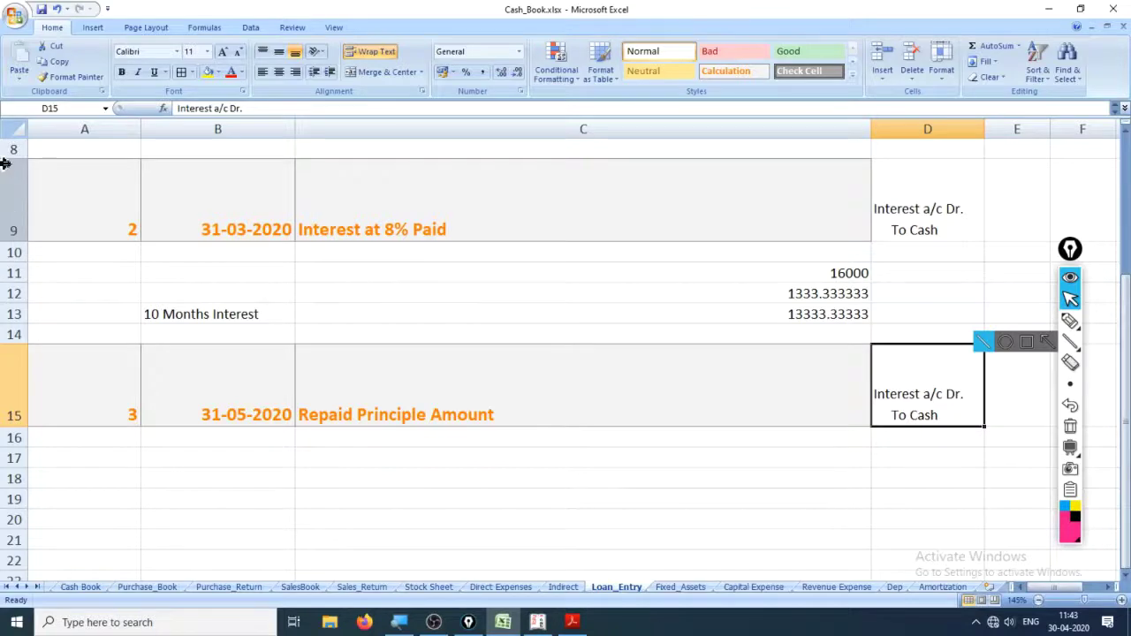
Hide rows 9 to 13 and check the loan receipt's journal entry before selecting D15
left_click_drag(6, 168, 7, 305)
right_click(9, 296)
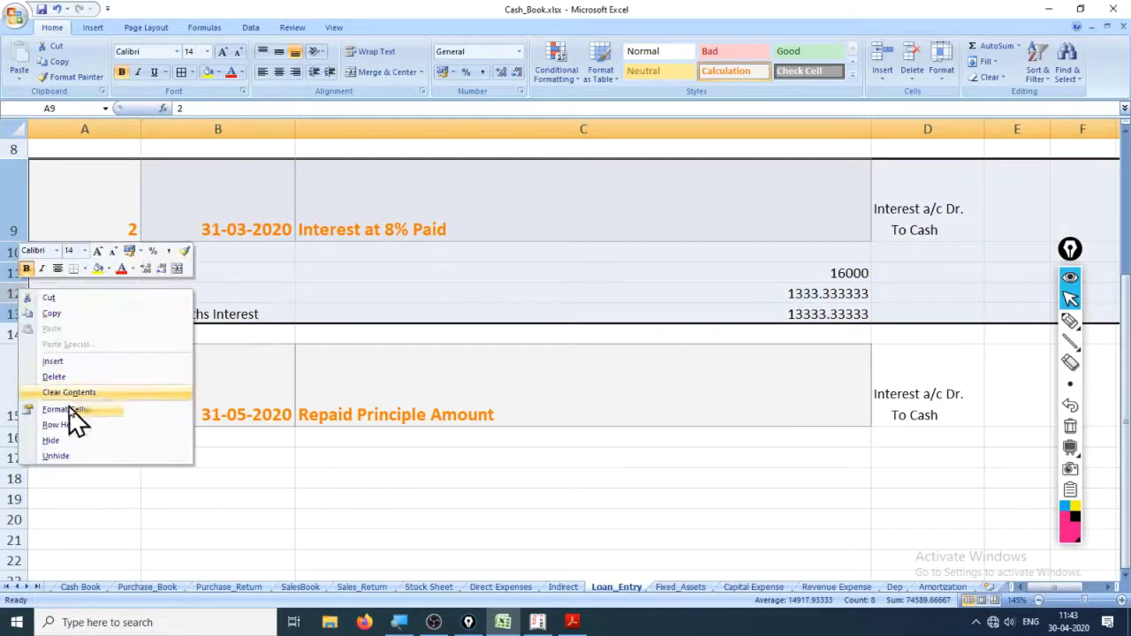
left_click(75, 440)
scroll(689, 298, "up", 3)
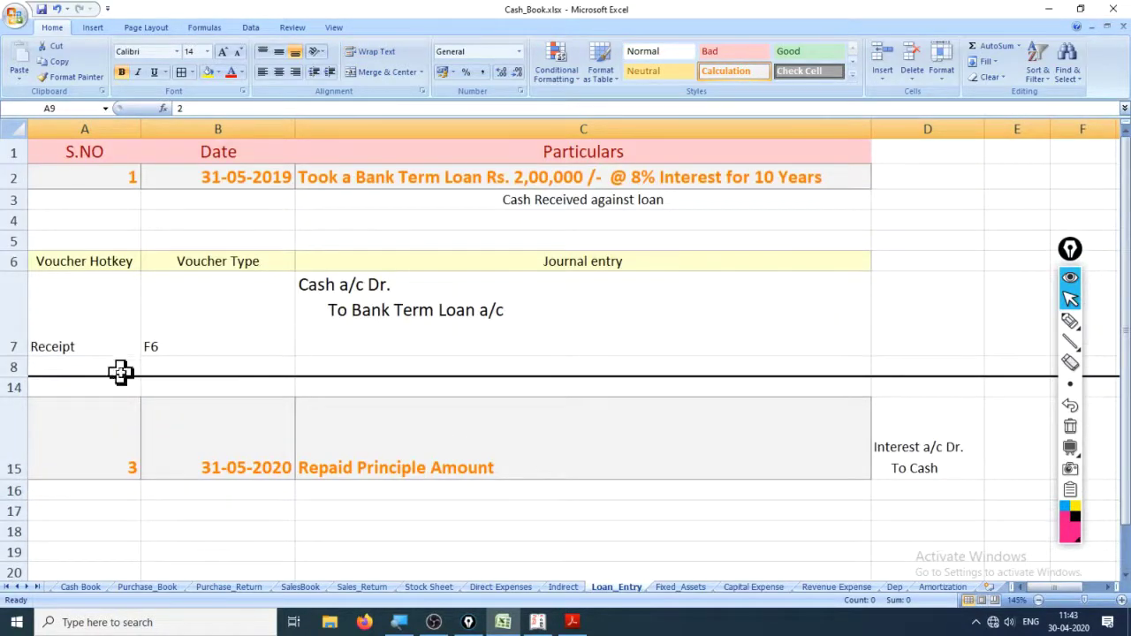
left_click(396, 306)
left_click(937, 461)
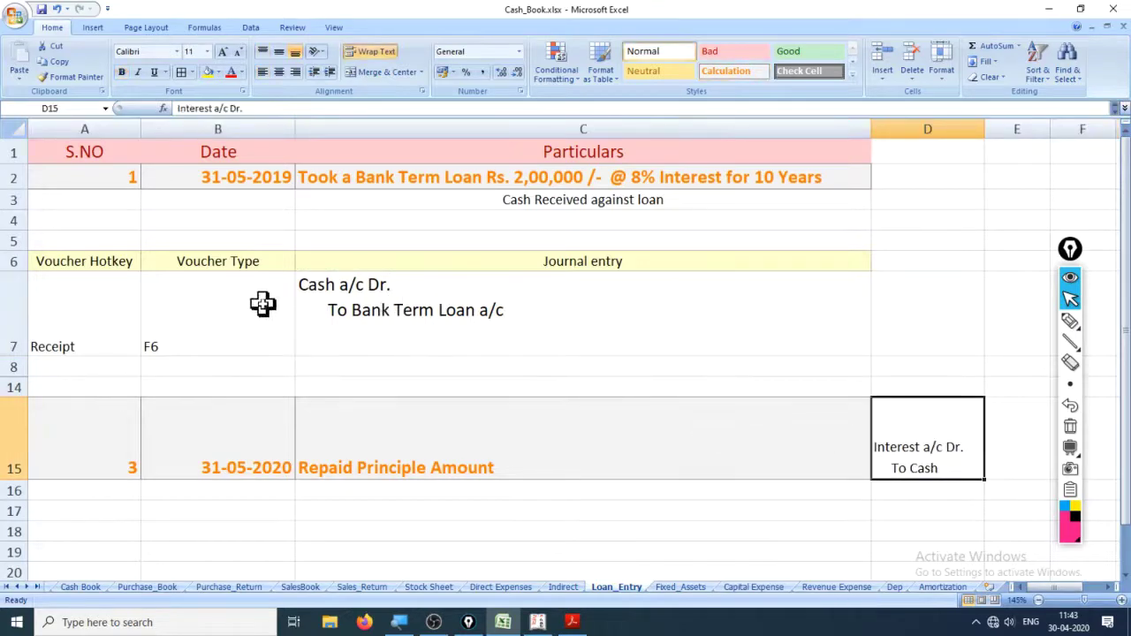
left_click(356, 310)
left_click(928, 444)
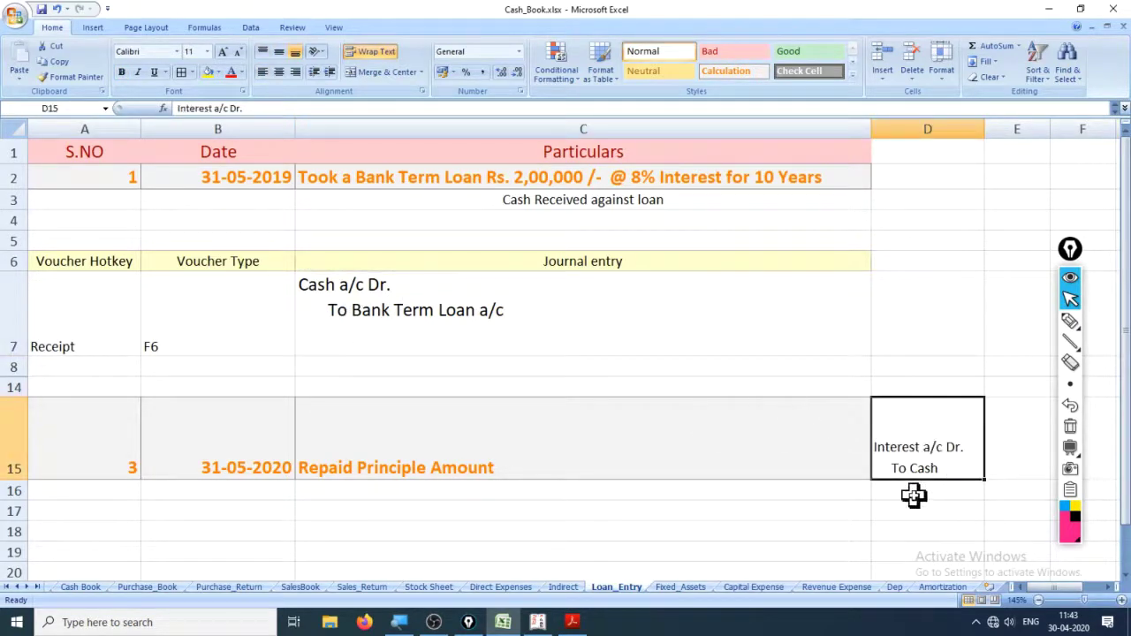
Switch to the Debits and Credits slide in Acrobat Reader and circle Liabilities and its debit minus sign with the pen
left_click(572, 622)
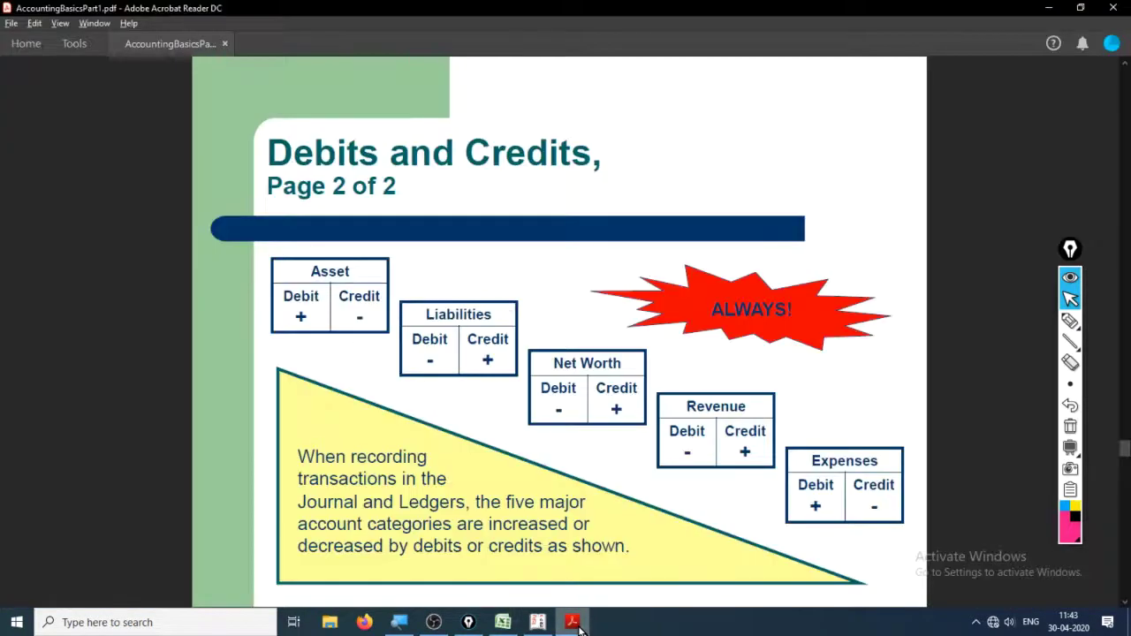
left_click(1070, 320)
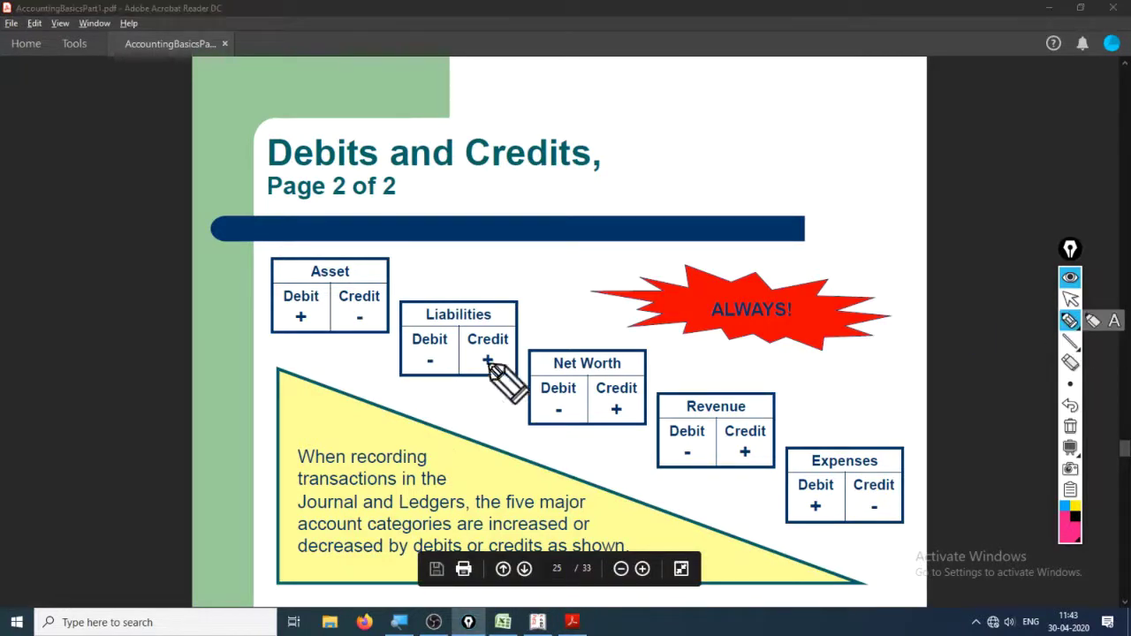
mouse_move(497, 307)
left_mouse_down()
mouse_move(417, 315)
mouse_move(497, 309)
left_mouse_up()
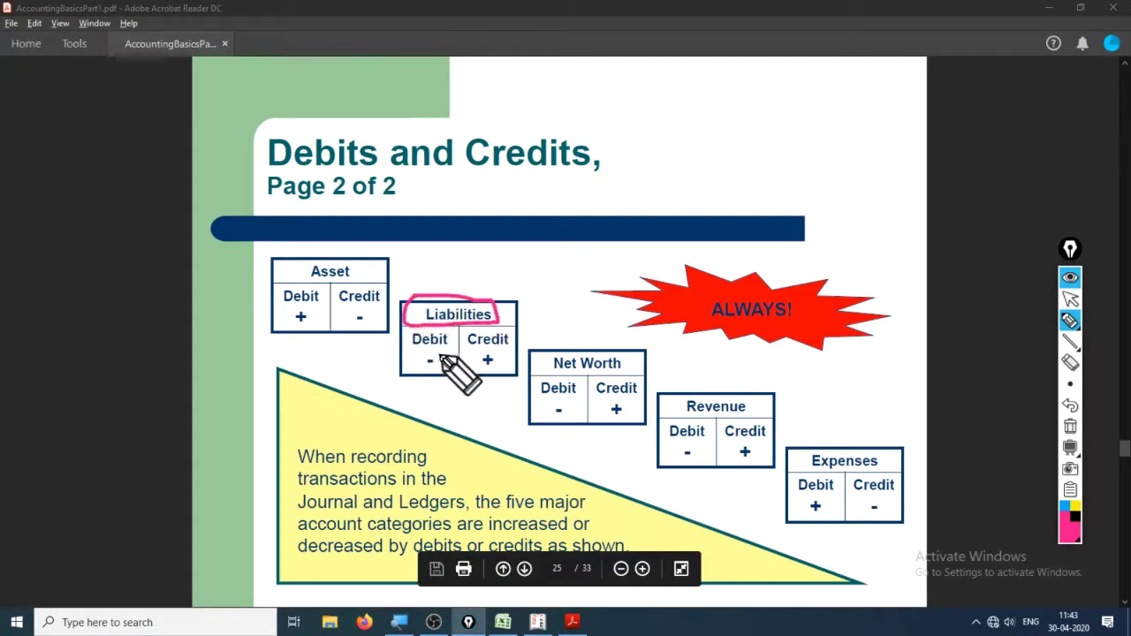
mouse_move(416, 358)
left_mouse_down()
mouse_move(432, 359)
mouse_move(415, 373)
mouse_move(442, 369)
left_mouse_up()
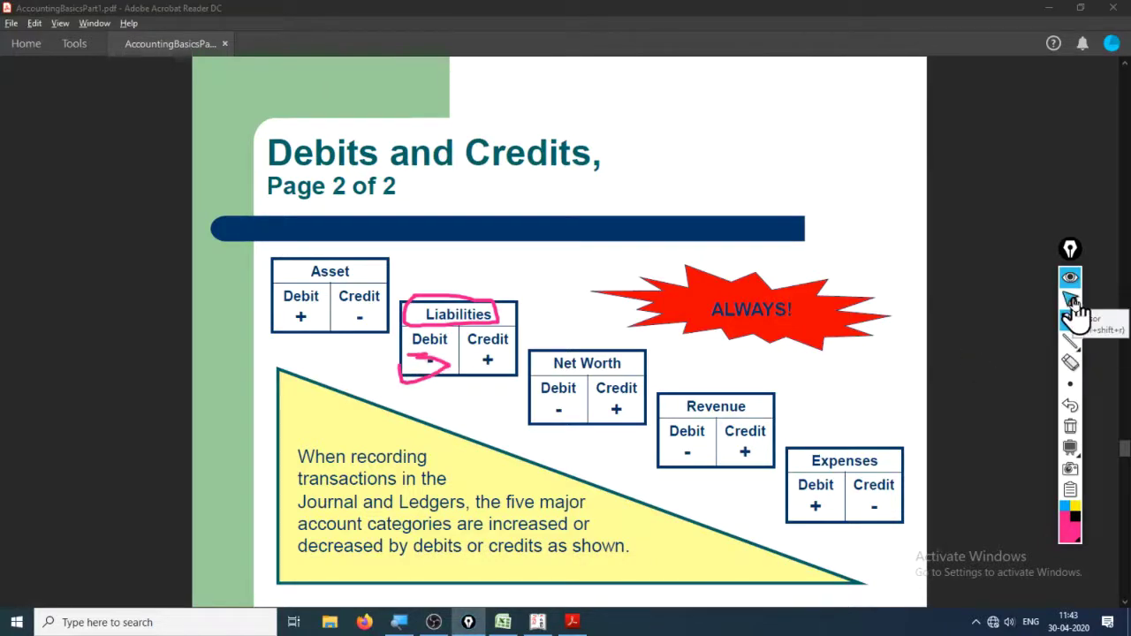
Return to the Excel Loan_Entry sheet and erase the pen marks from the screen
key("alt+Tab")
key("alt+Tab")
key("alt+Tab")
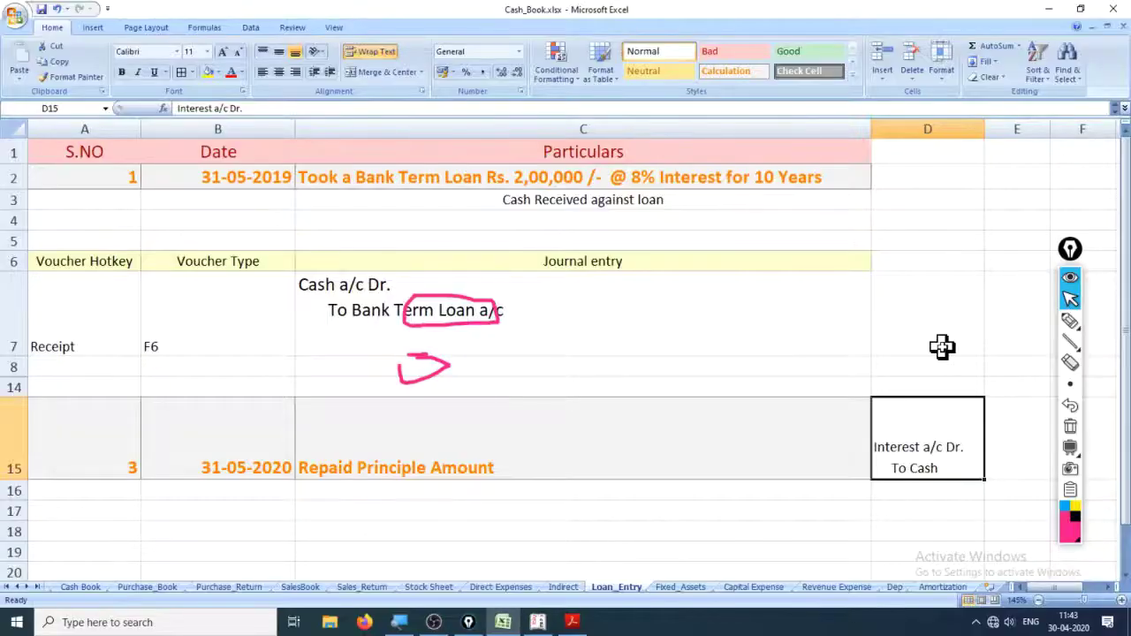
key("Delete")
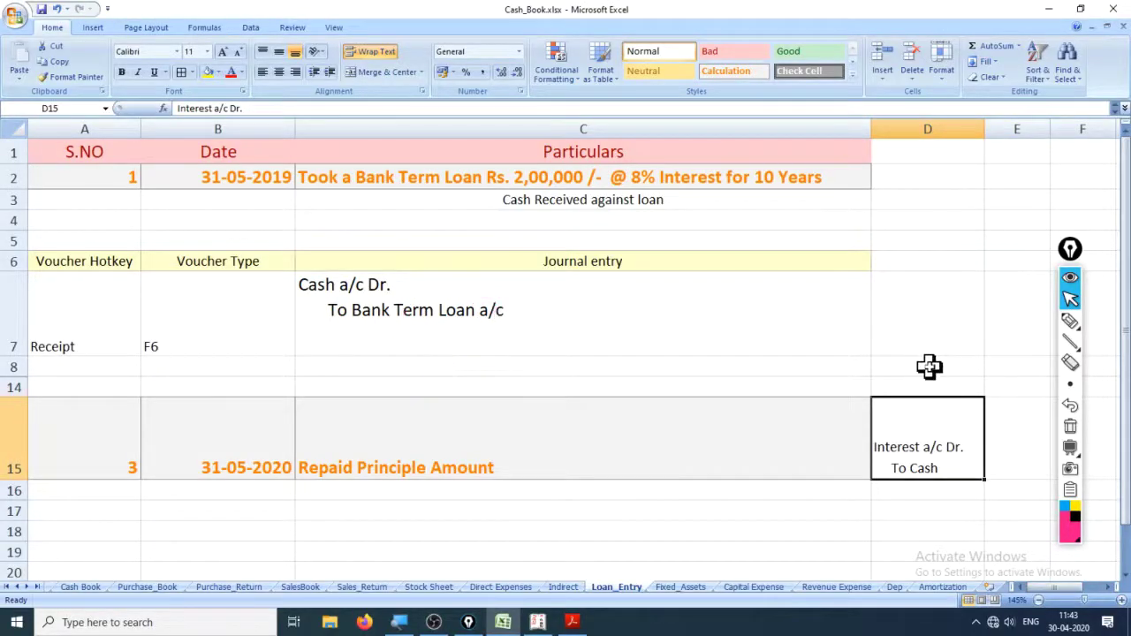
Underline "Bank Term Loan a/c" twice with the pen in the journal entry in C7
left_click(1071, 320)
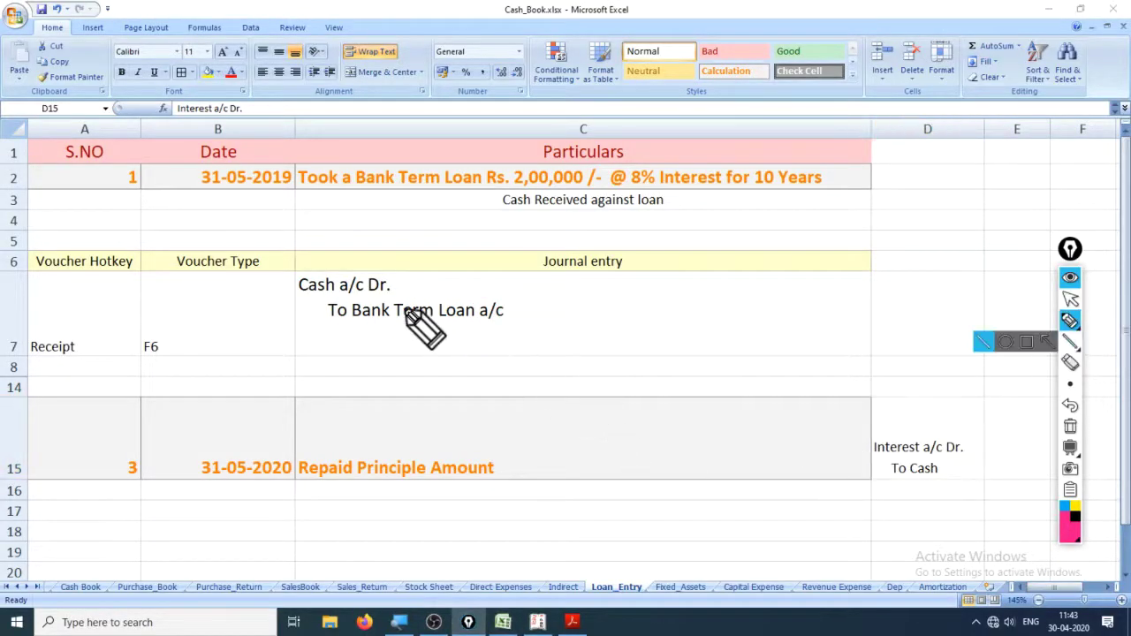
left_click_drag(347, 322, 451, 327)
left_click_drag(371, 337, 480, 334)
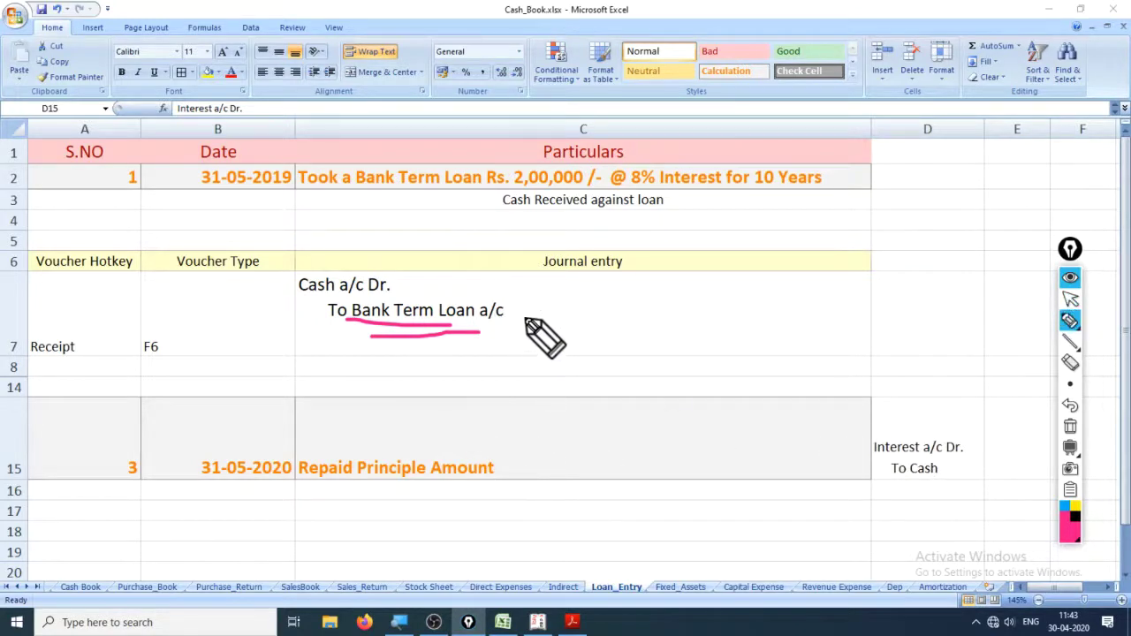
Handwrite "Cr.", a connecting line and "Dr." beside the Bank Term Loan entry, double-underline both abbreviations, and leave pen mode
mouse_move(551, 309)
left_mouse_down()
mouse_move(532, 333)
mouse_move(548, 337)
left_mouse_up()
mouse_move(558, 324)
left_mouse_down()
mouse_move(587, 329)
mouse_move(610, 356)
left_mouse_up()
left_click(588, 324)
mouse_move(628, 319)
left_mouse_down()
mouse_move(712, 320)
mouse_move(751, 349)
mouse_move(787, 334)
left_mouse_up()
left_click(801, 330)
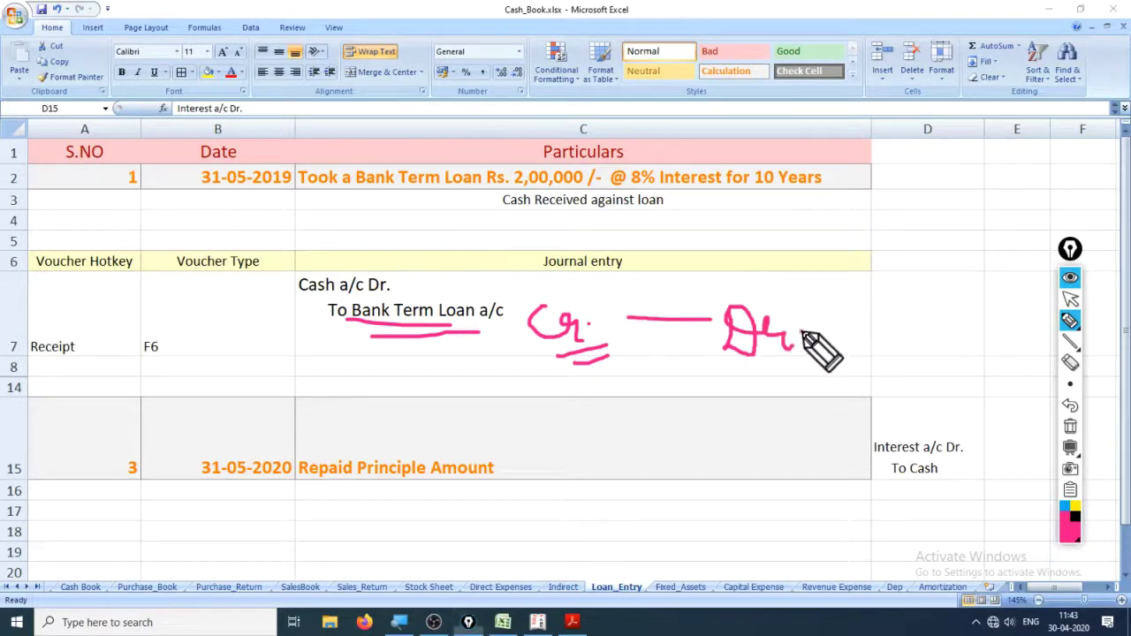
left_click_drag(742, 378, 806, 371)
left_click(1070, 301)
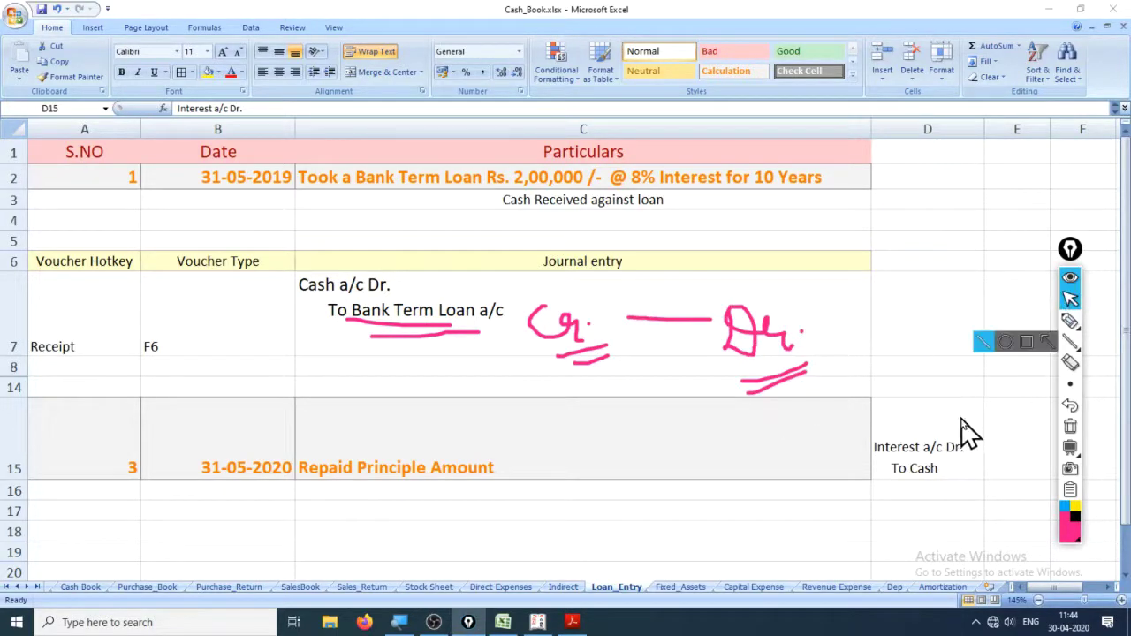
Replace the journal entry in D15 with "Bank Term Loan a/c" and "To Cash" on separate lines, and widen column D to fit
left_click(955, 438)
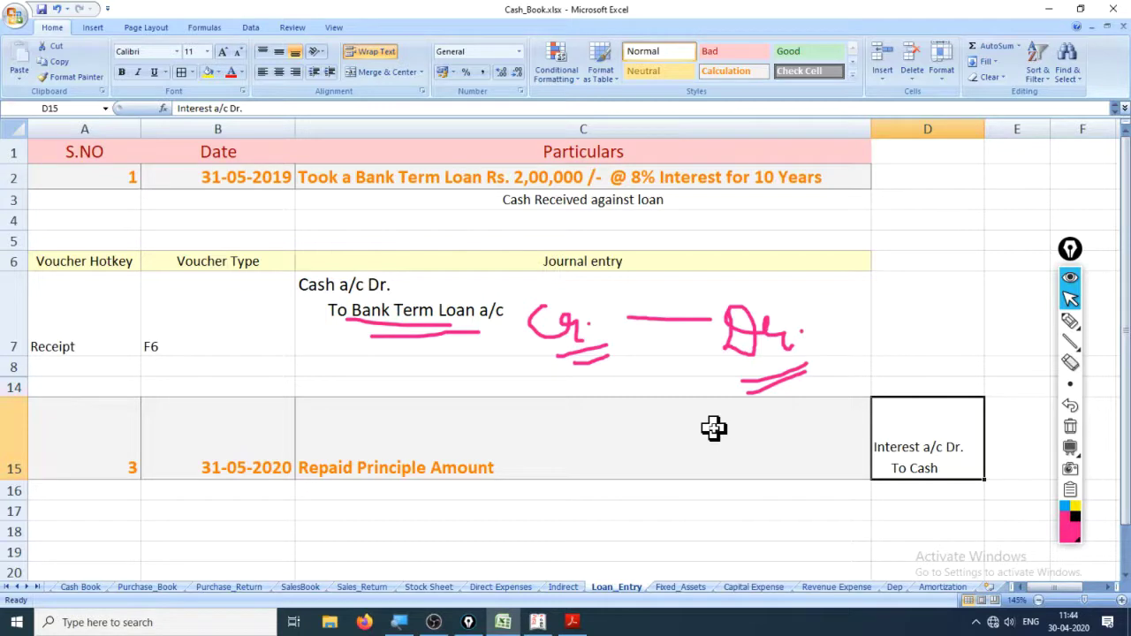
type("Ban")
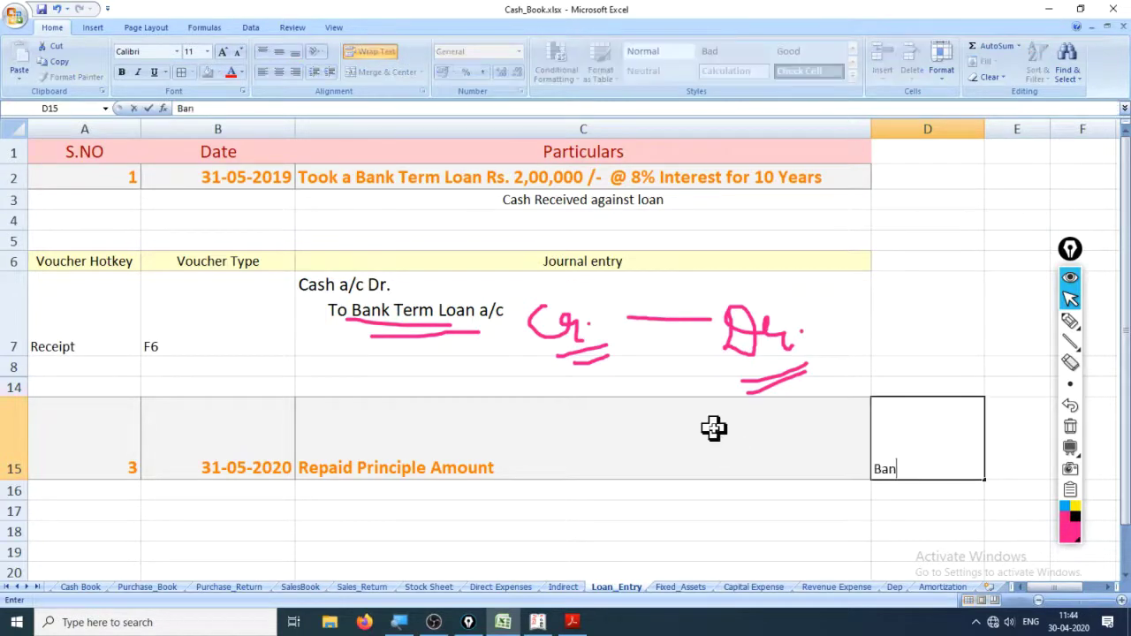
type("k Trerm Loan a")
type("/c")
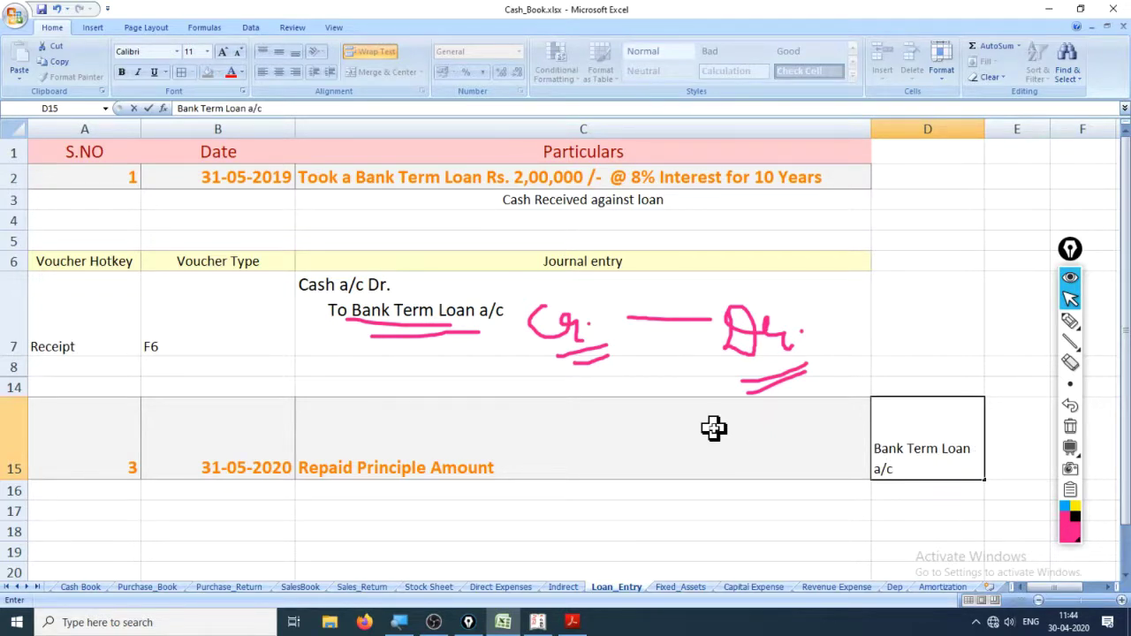
key("alt+Return")
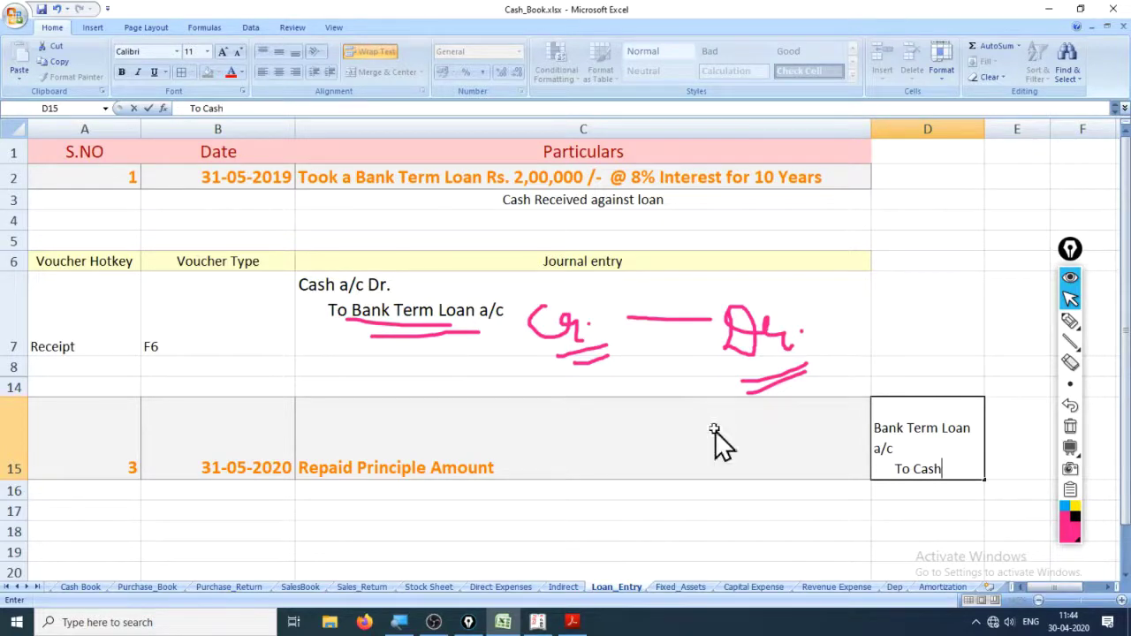
type("To Cash")
key("Return")
key("Up")
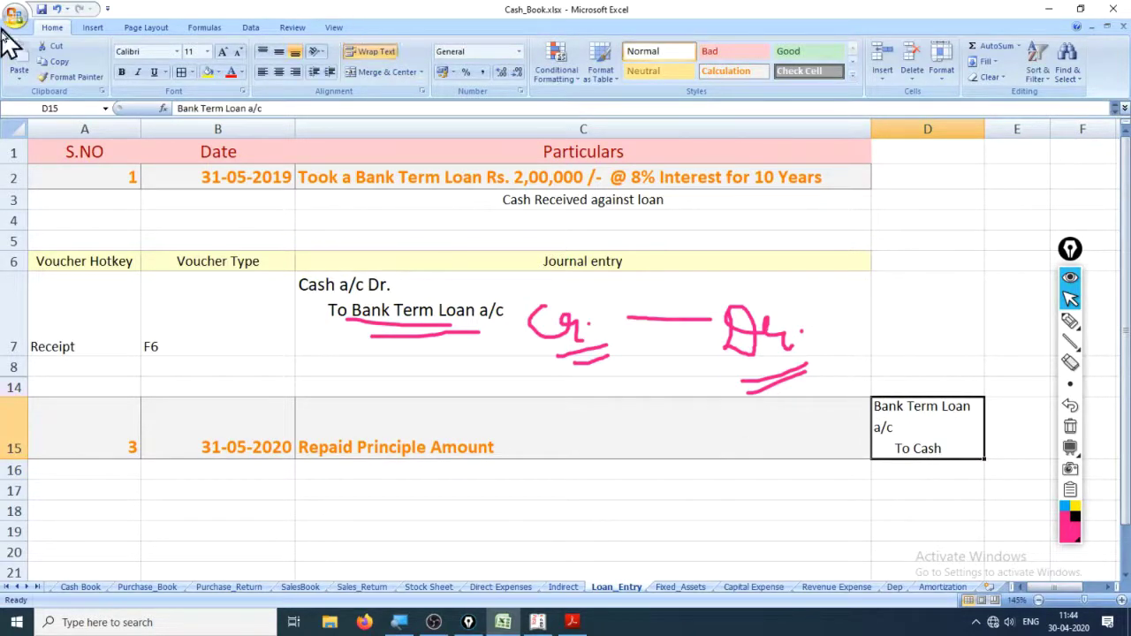
left_click_drag(984, 132, 1003, 131)
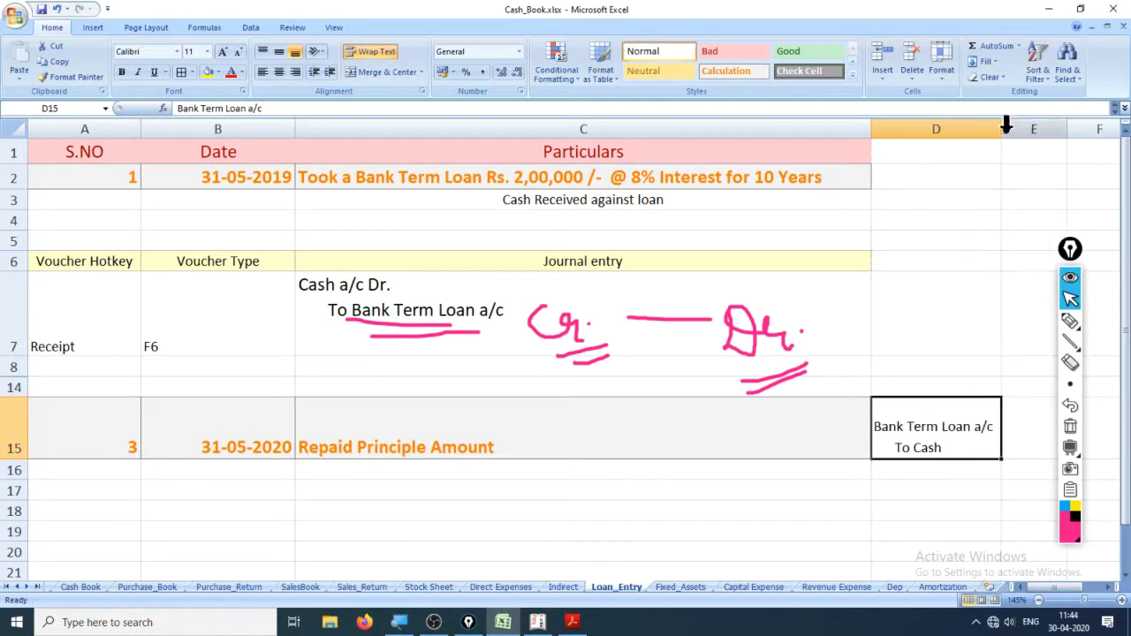
Append the amount 2000 to the particulars of entry 3 in C15
left_click(539, 443)
double_click(614, 433)
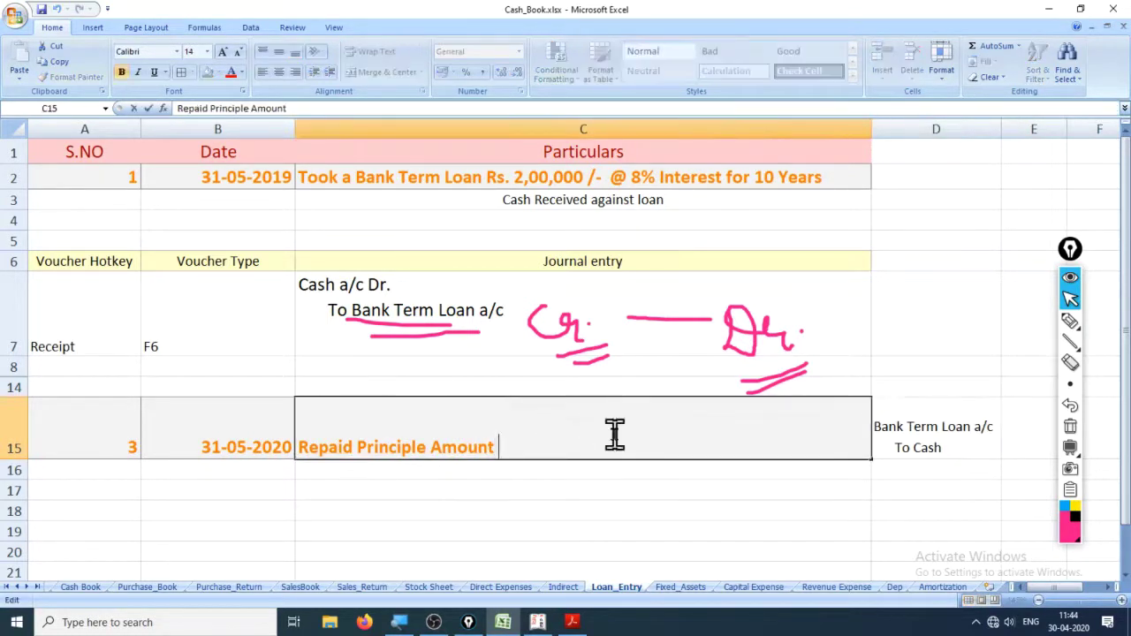
type("2000")
key("Return")
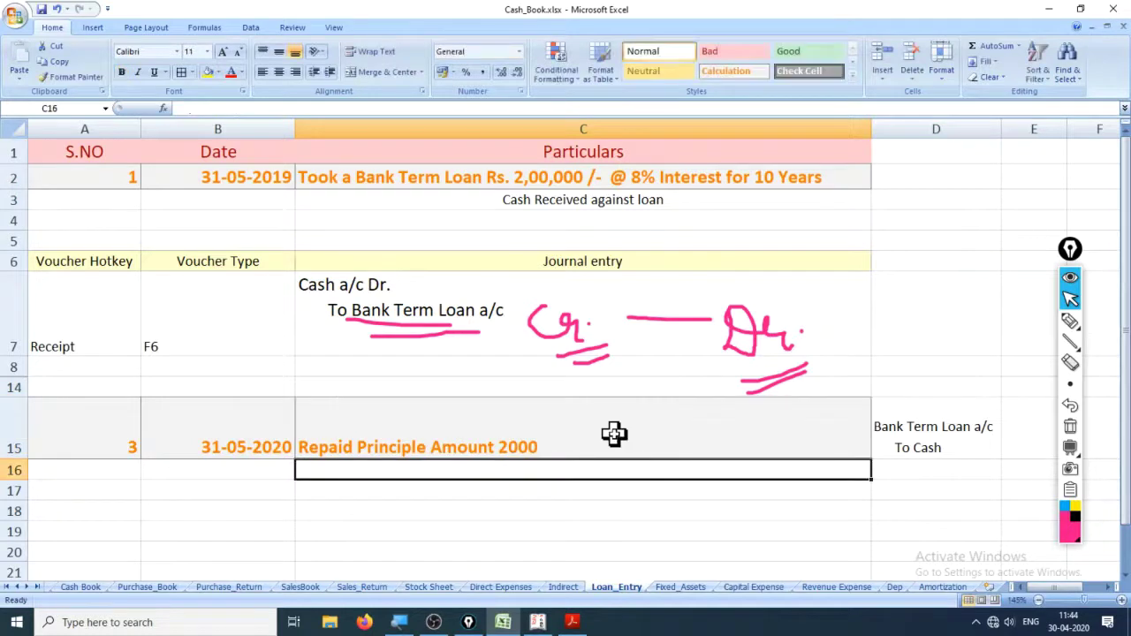
Add a thousands comma to the amount in C15 so it reads 2,000
left_click(614, 433)
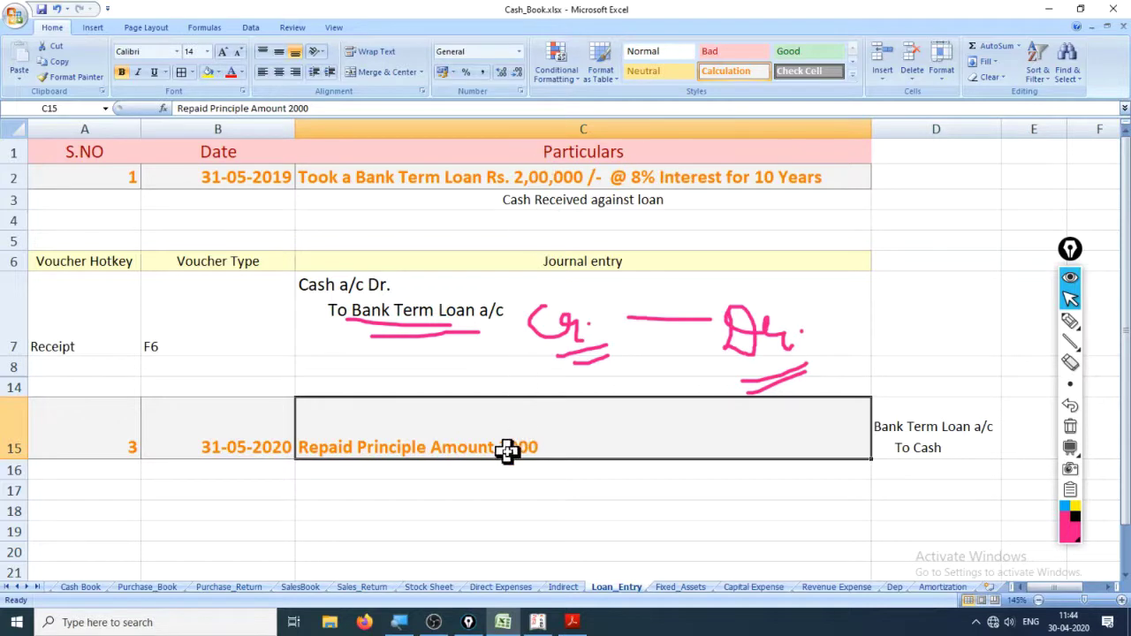
double_click(539, 447)
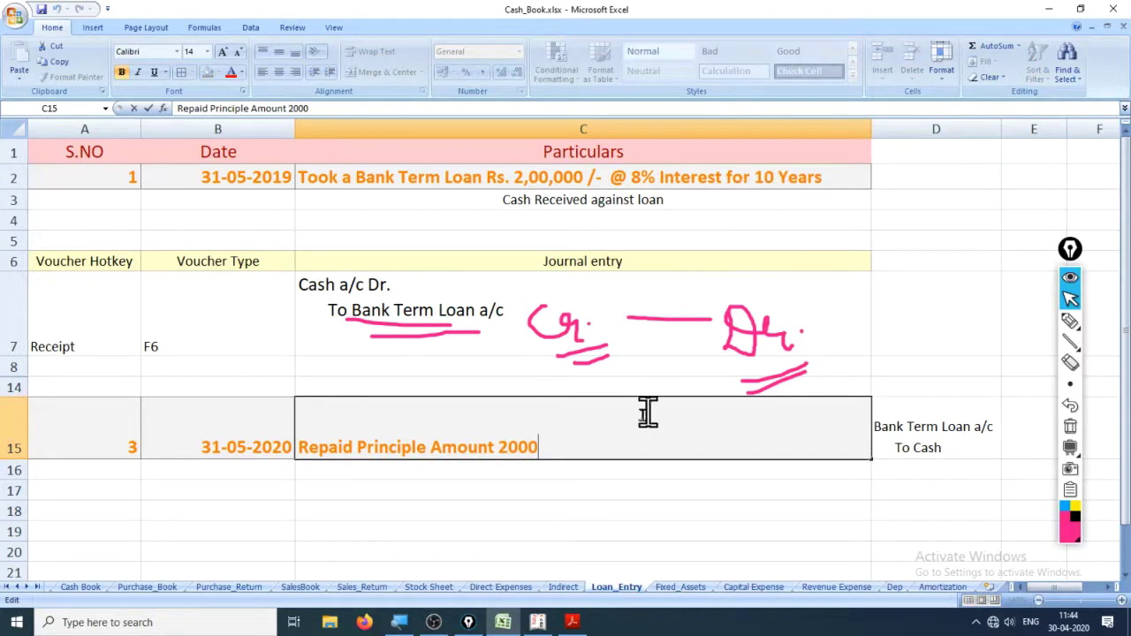
left_click(508, 446)
type(",")
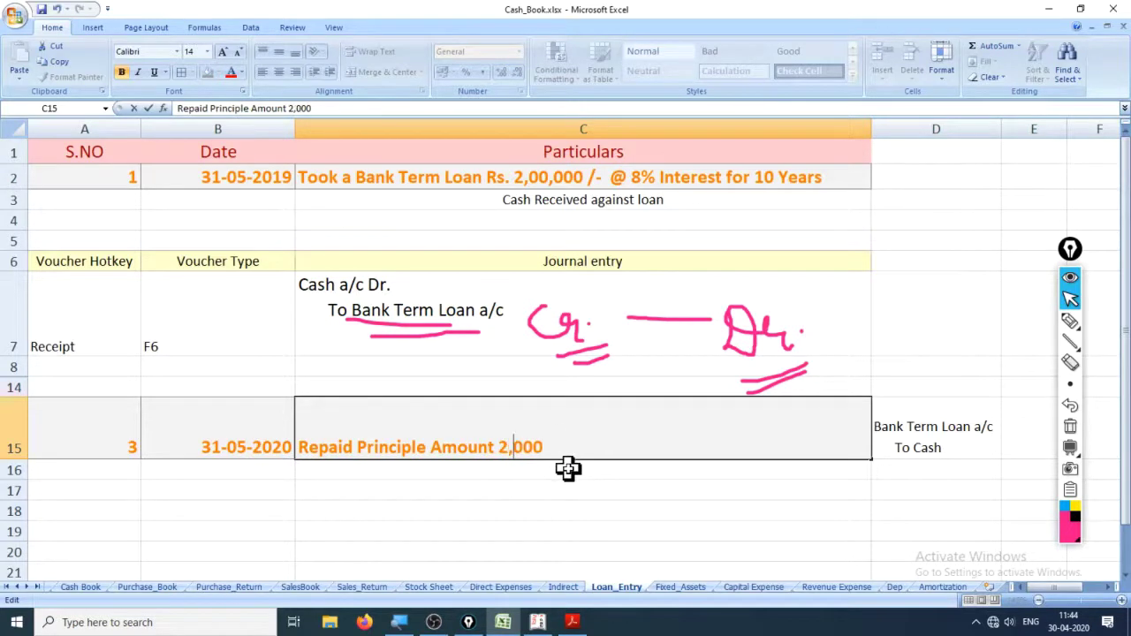
left_click(660, 523)
key("Up")
key("Up")
key("Up")
key("Up")
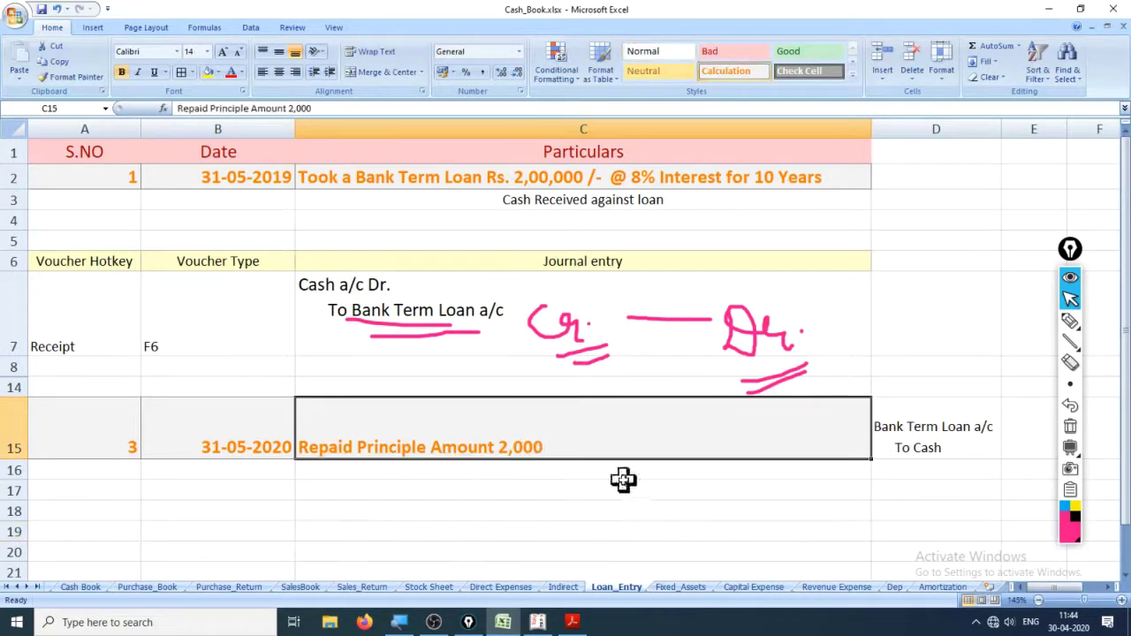
Widen column D slightly and add 2000 after "Bank Term Loan a/c" in D15
left_click(938, 434)
left_click_drag(1003, 128, 1006, 128)
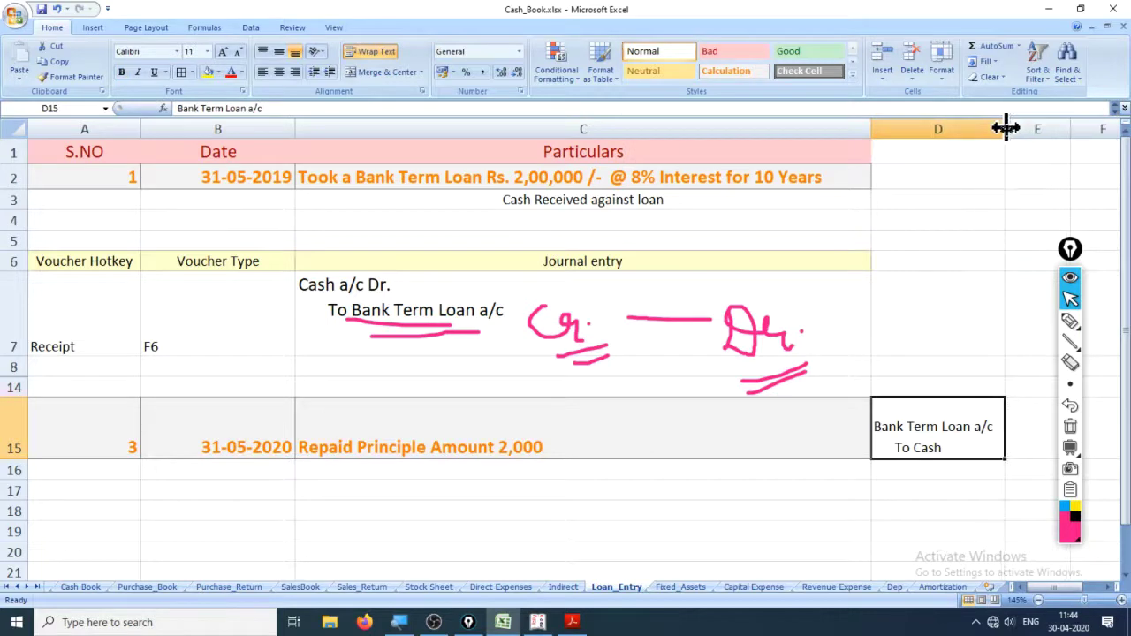
double_click(990, 426)
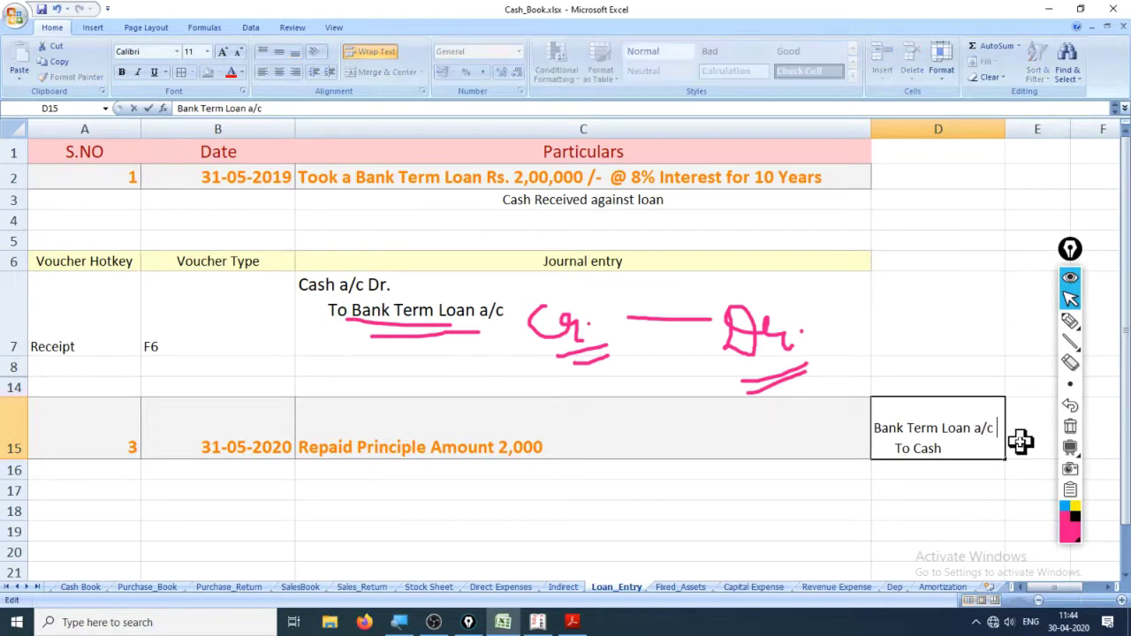
type("2000")
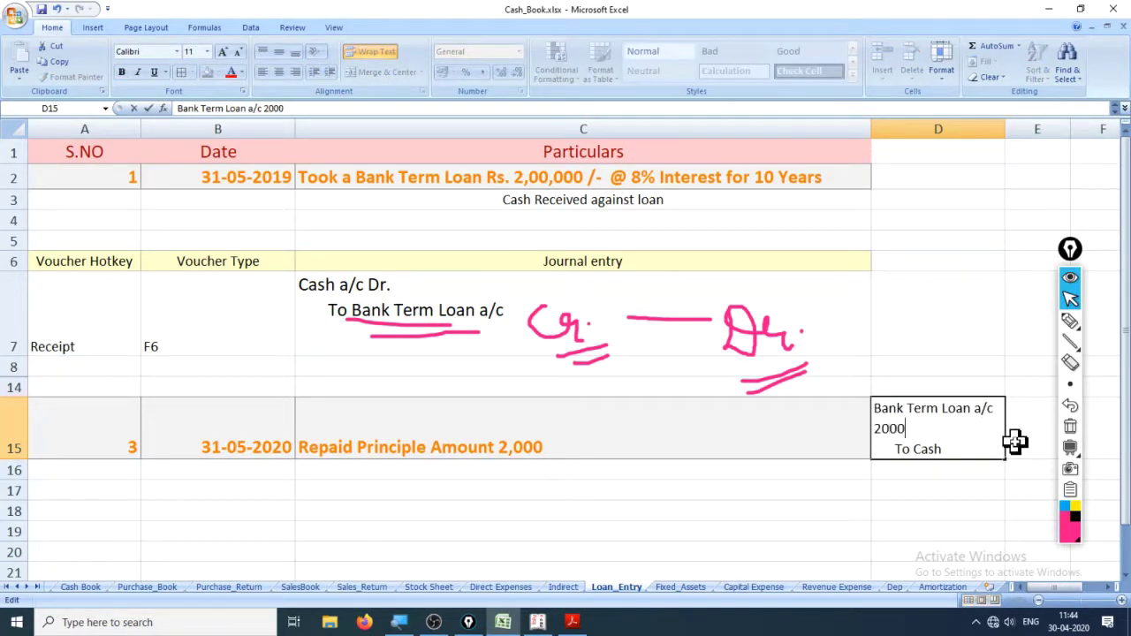
key("Return")
key("Up")
Add 2000 after "To Cash" in the journal entry in D15
key("F2")
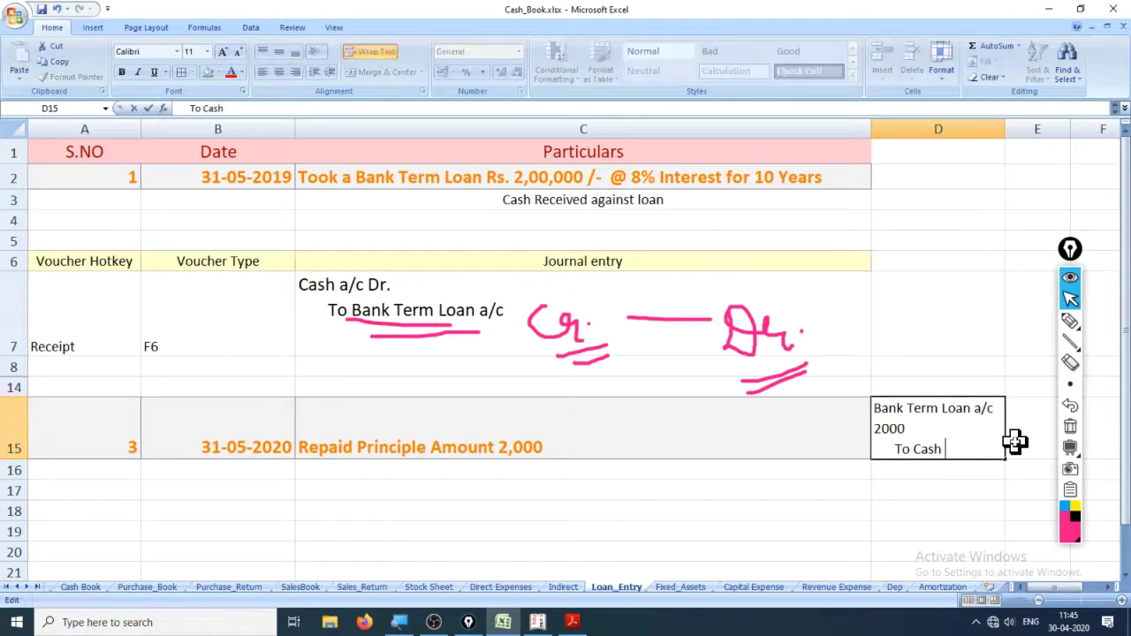
type("2000")
key("Return")
key("Up")
Append "(1%)" after the amount 2,000 in the particulars of entry 3 in C15
key("Left")
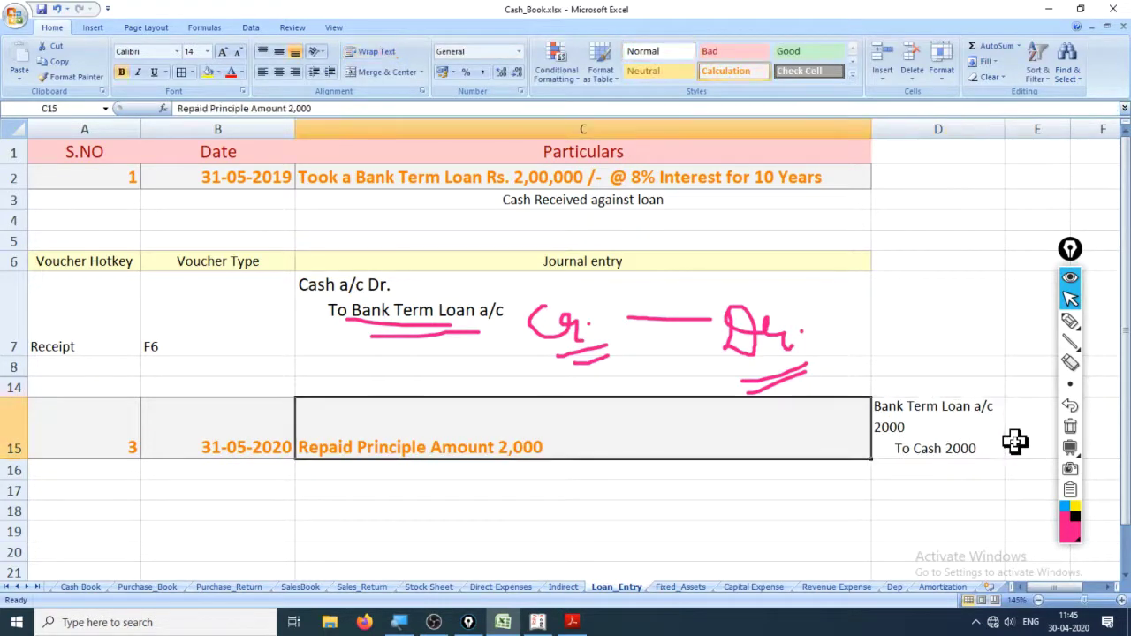
double_click(610, 433)
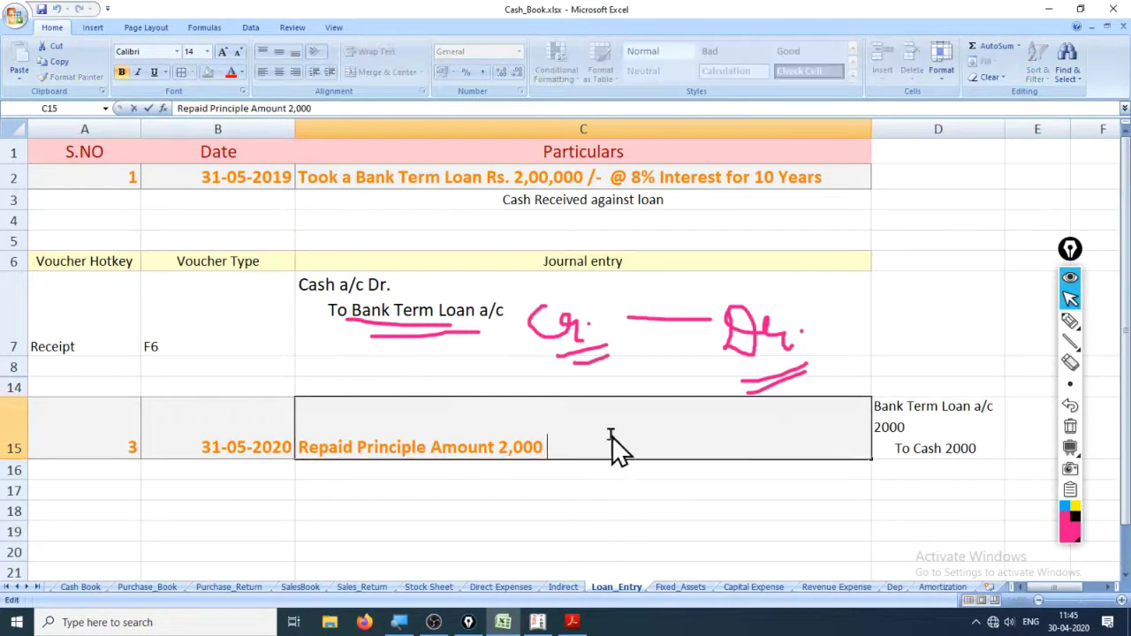
type("(1%)")
key("Return")
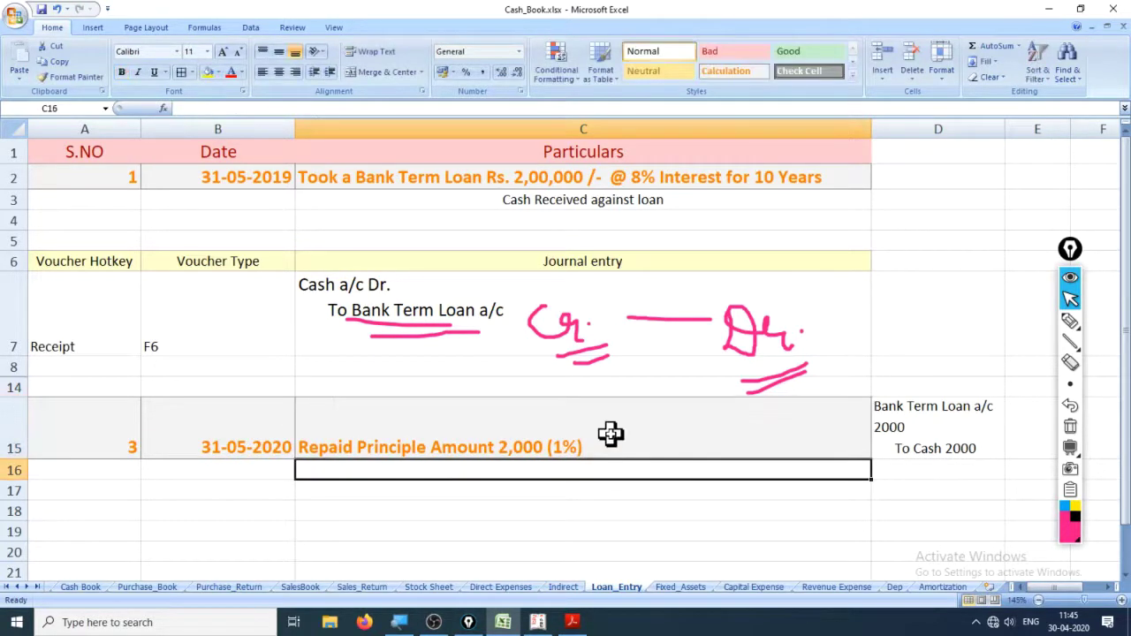
Widen column D so "Bank Term Loan a/c 2000" fits on one line, and indent the "To Cash 2000" line in D15 further
key("Up")
key("Right")
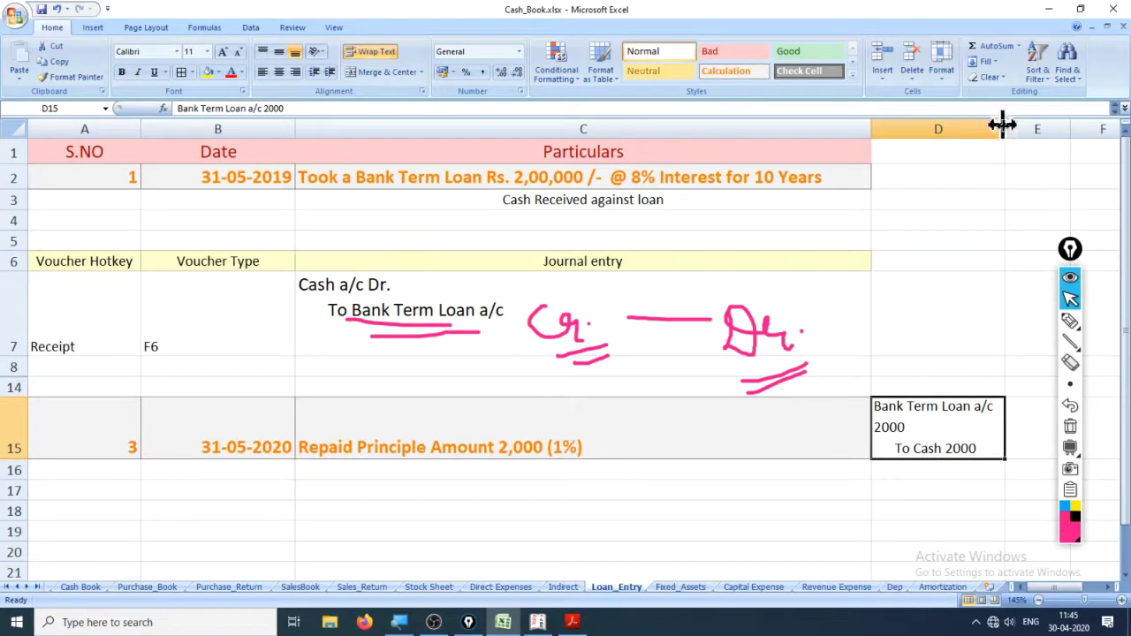
left_click_drag(1003, 125, 1042, 127)
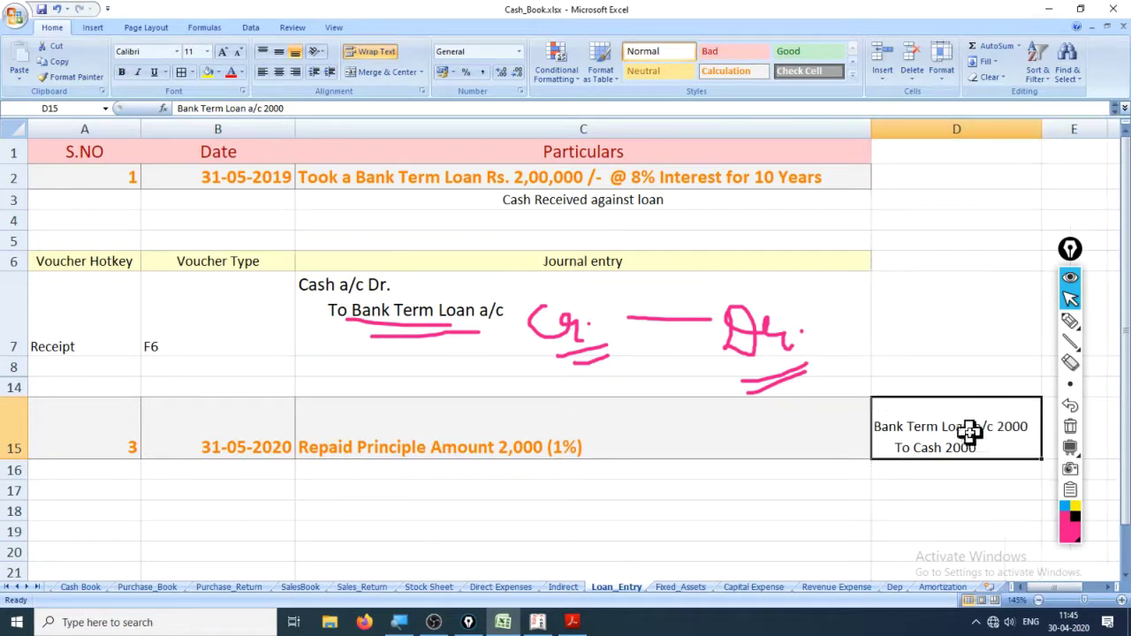
double_click(893, 449)
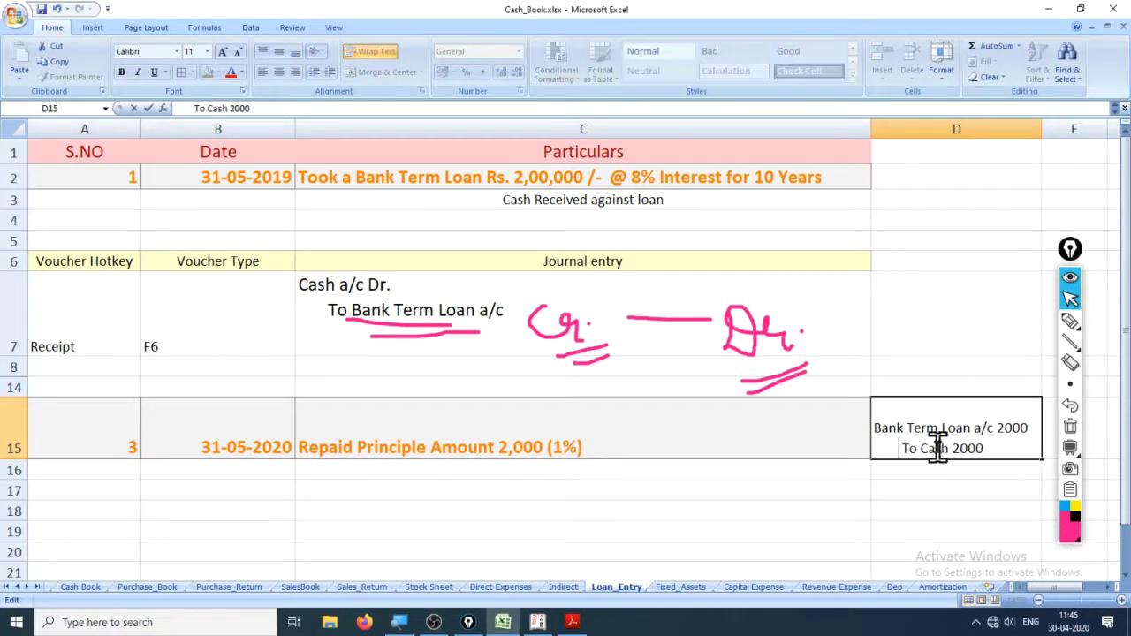
Switch to Tally.ERP 9 and clear the pen annotations from the screen
key("alt+Tab")
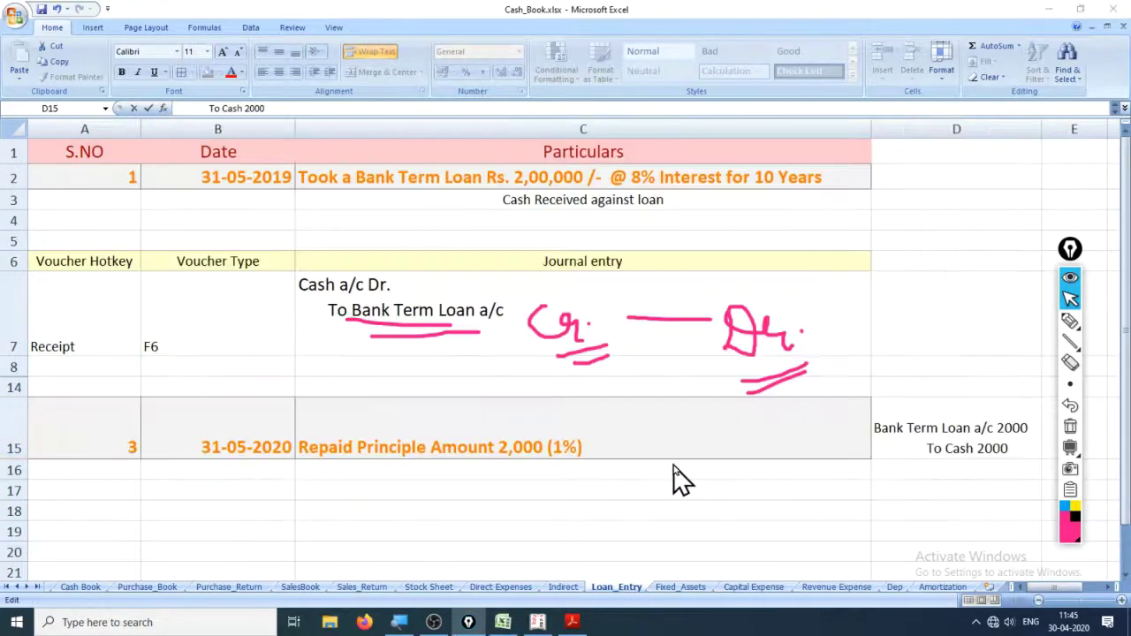
left_click(538, 622)
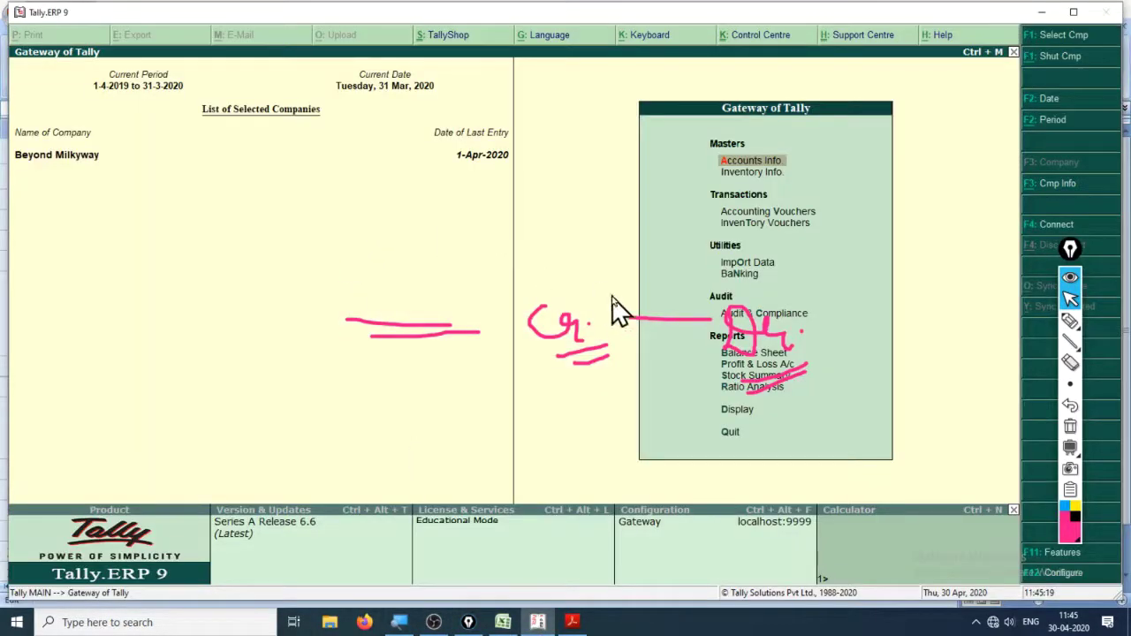
key("ctrl+shift+7")
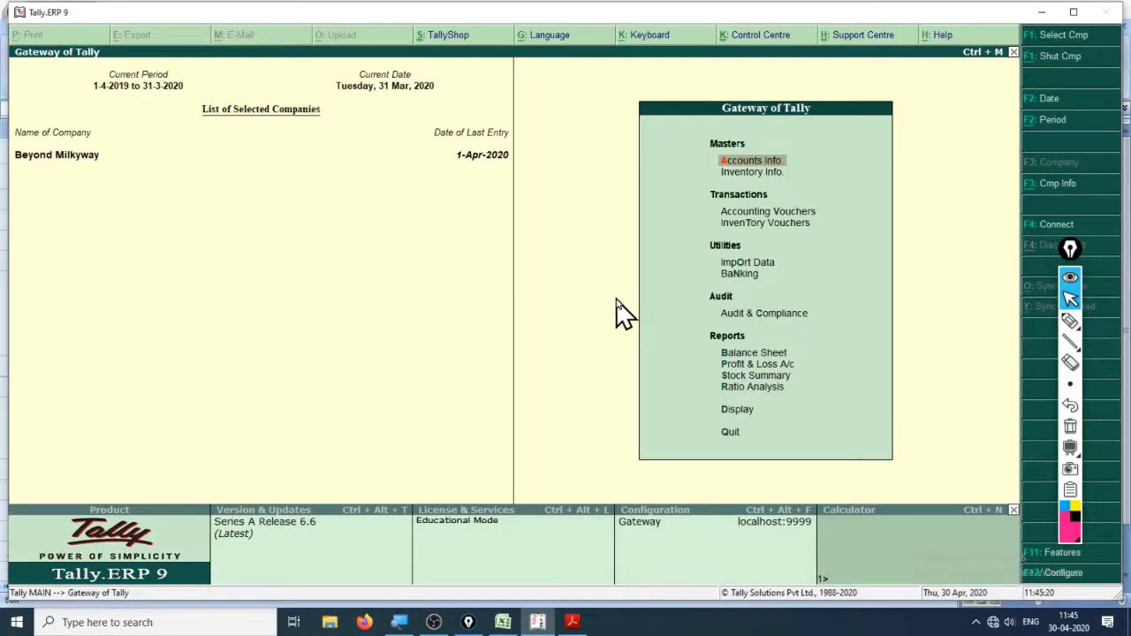
Start a payment voucher with Cash as the account and enter Term Loan Bank @ 8% with an amount of 2000
left_click(781, 213)
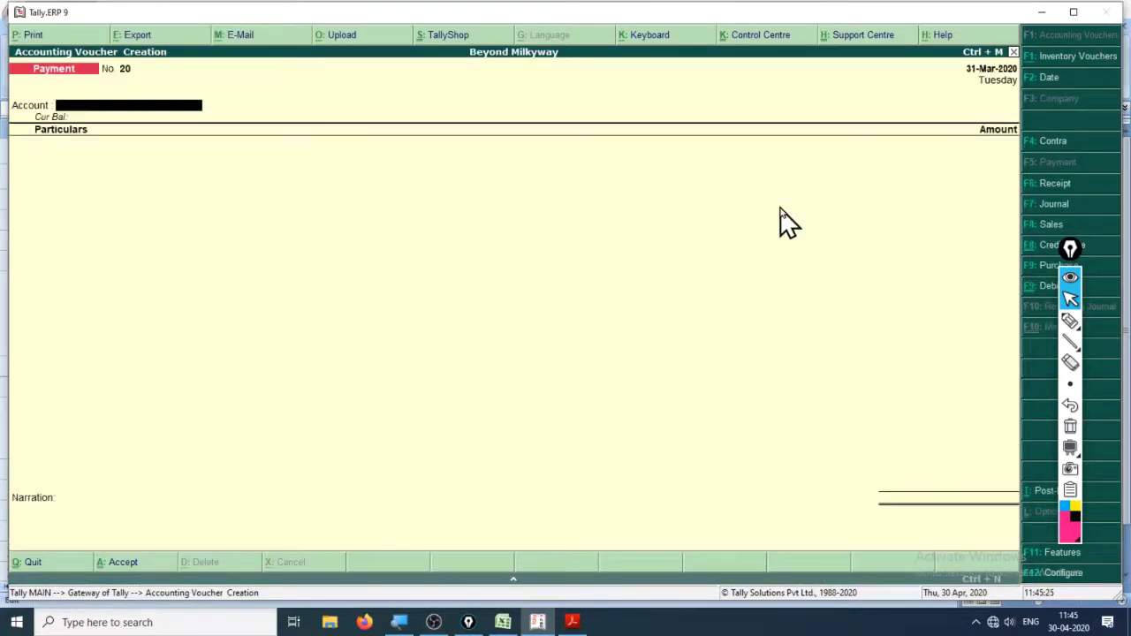
type("Cash")
key("Return")
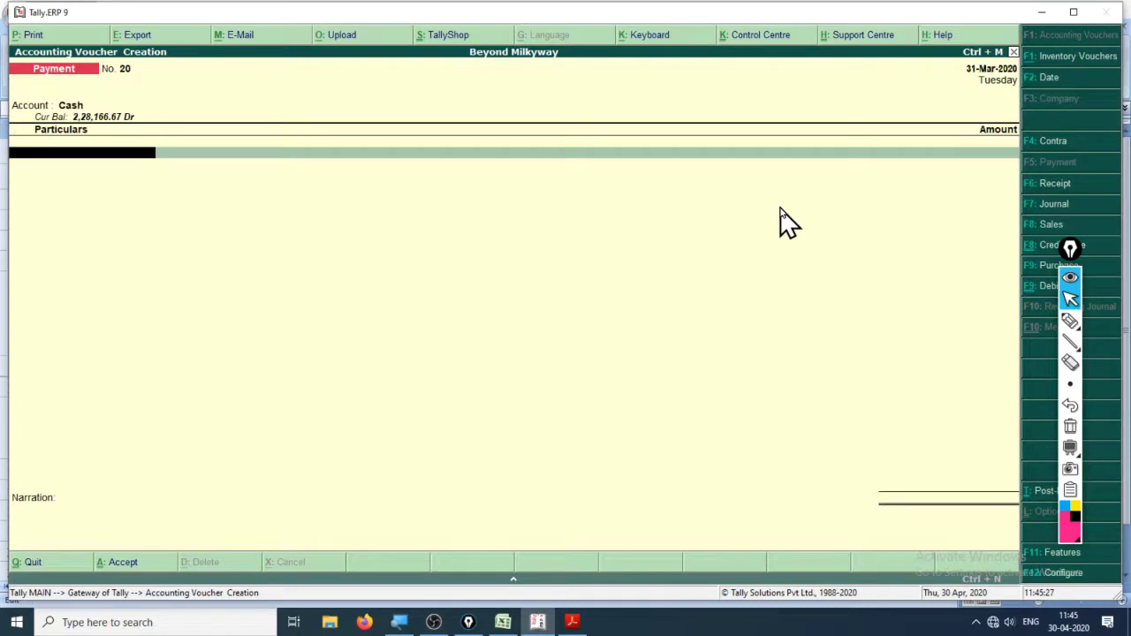
type("Ter")
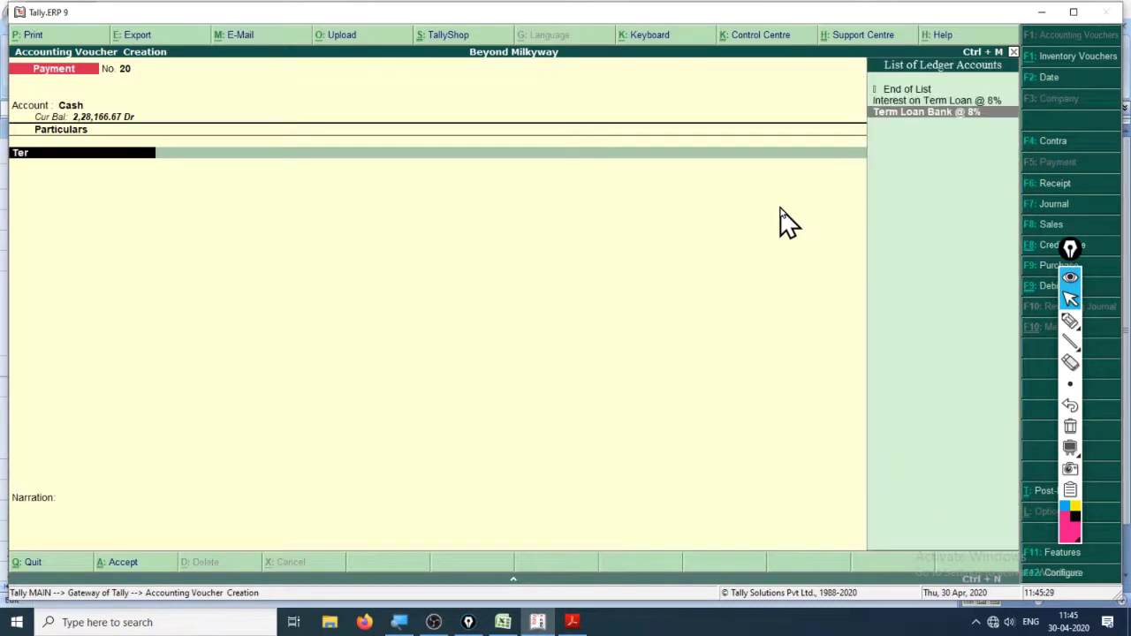
key("Return")
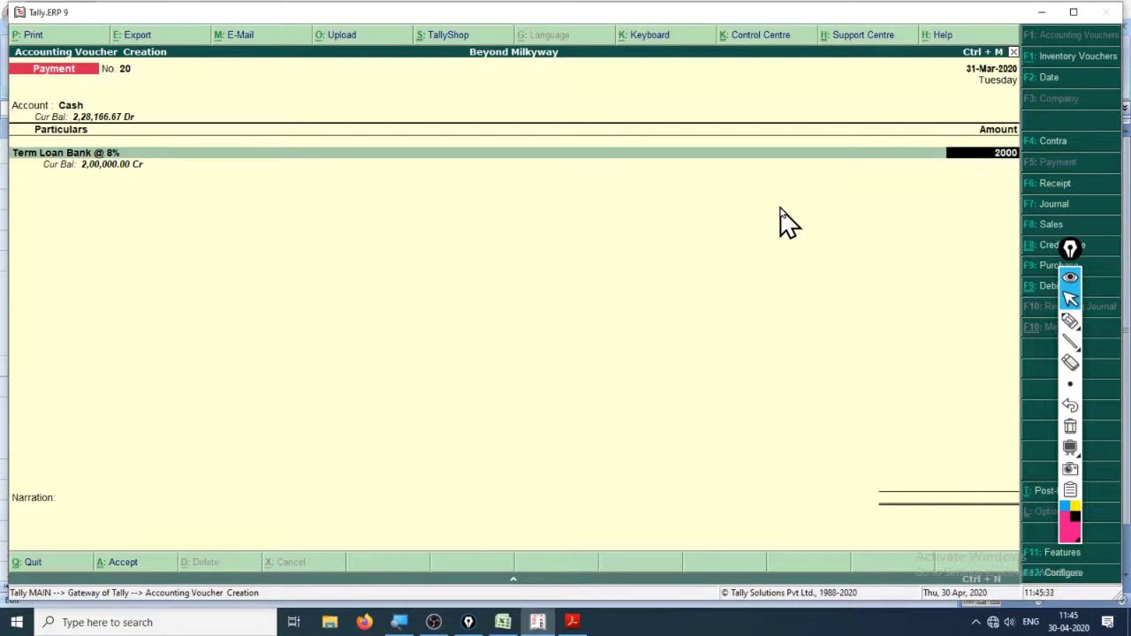
Underline the current balance of Term Loan Bank @ 8% with two pen strokes
left_click(1070, 320)
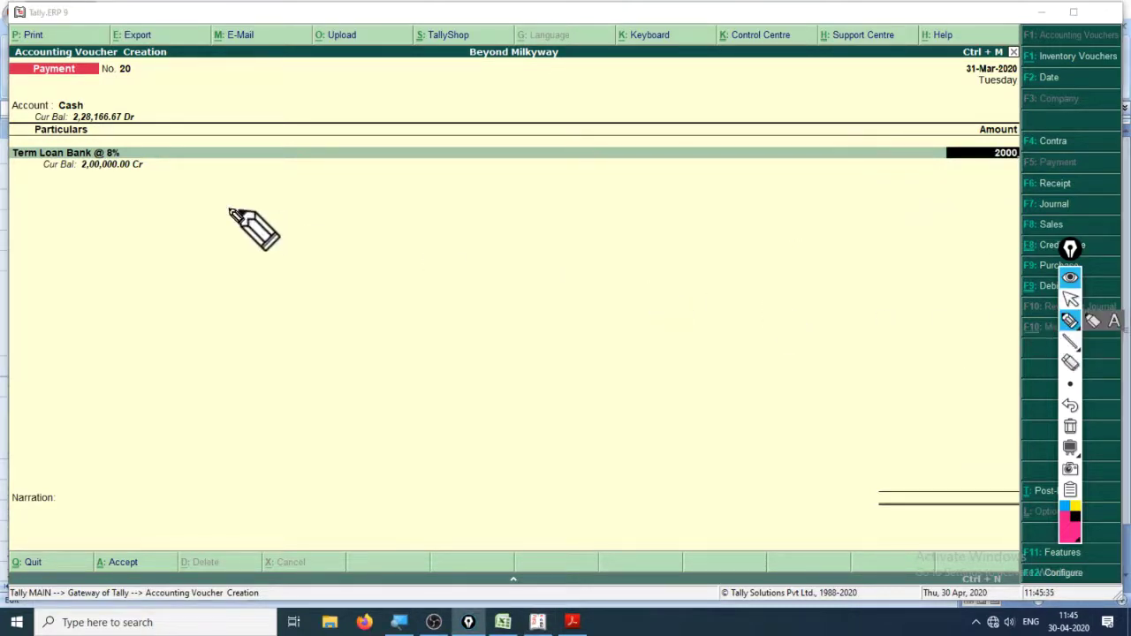
mouse_move(86, 191)
left_mouse_down()
mouse_move(157, 170)
mouse_move(190, 176)
left_mouse_up()
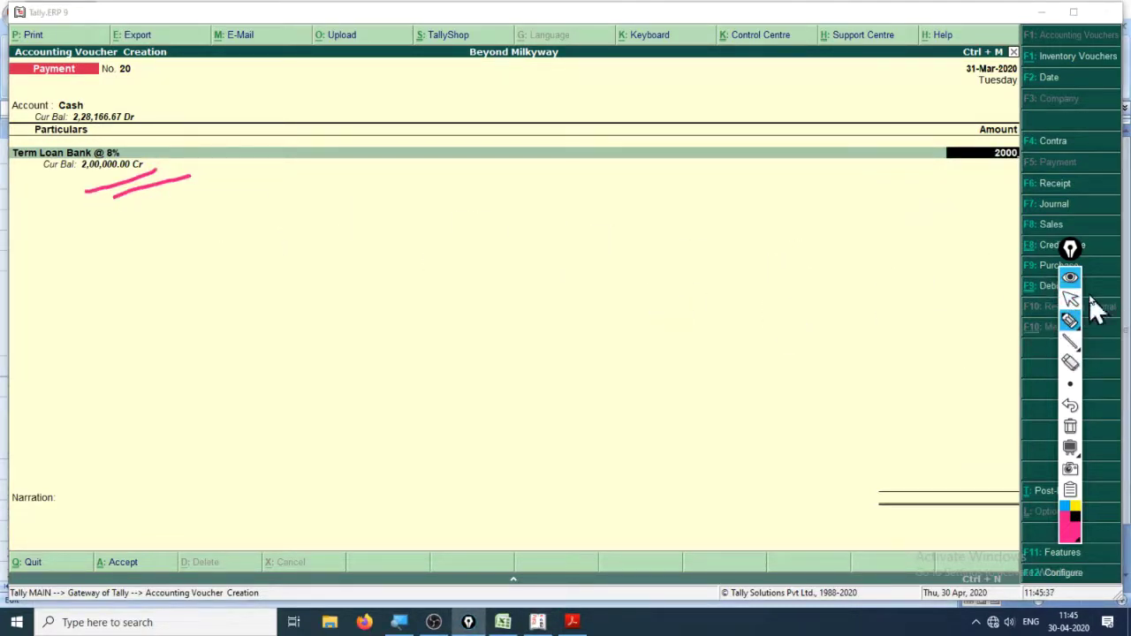
left_click(1071, 296)
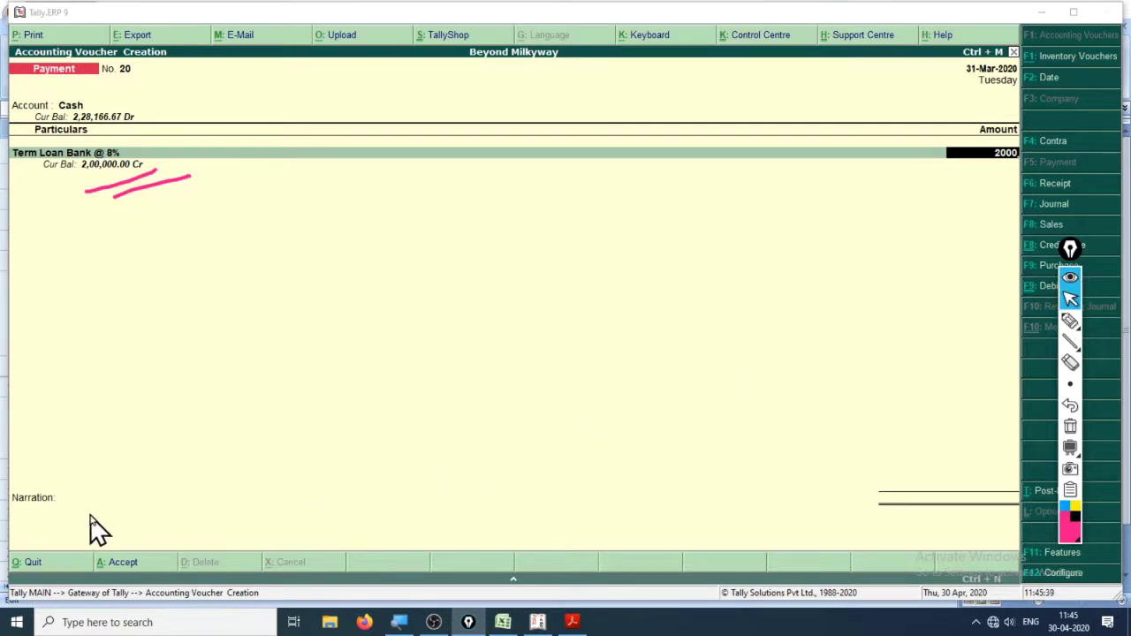
Accept the 2000 amount, enter the narration "Priniciple Repaid At 8%" and save the payment voucher
left_click(1001, 175)
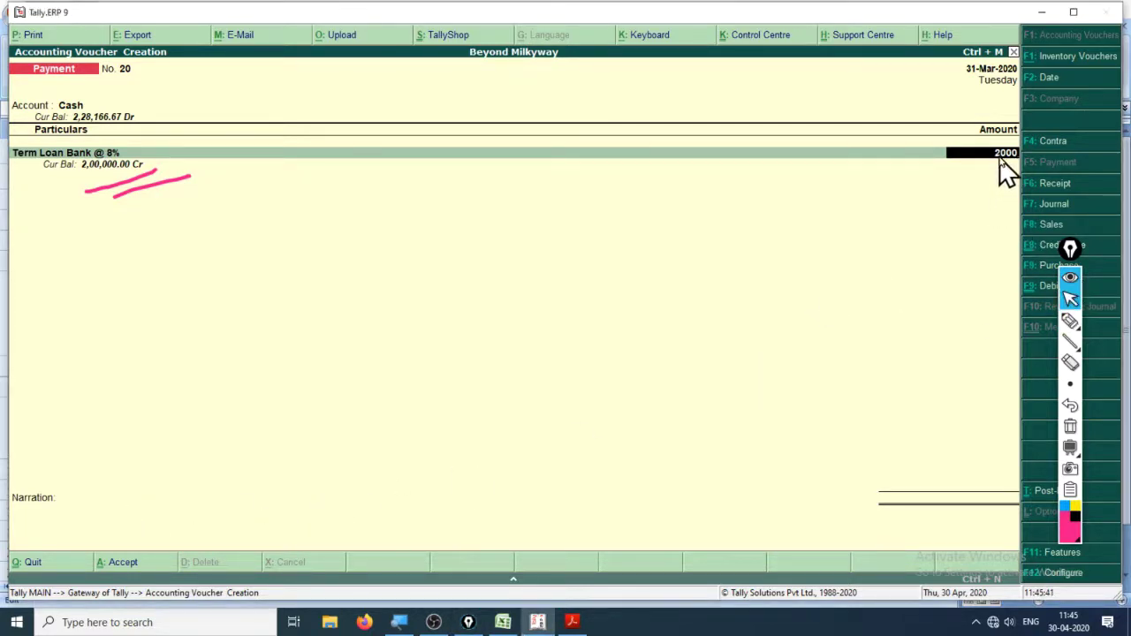
key("Return")
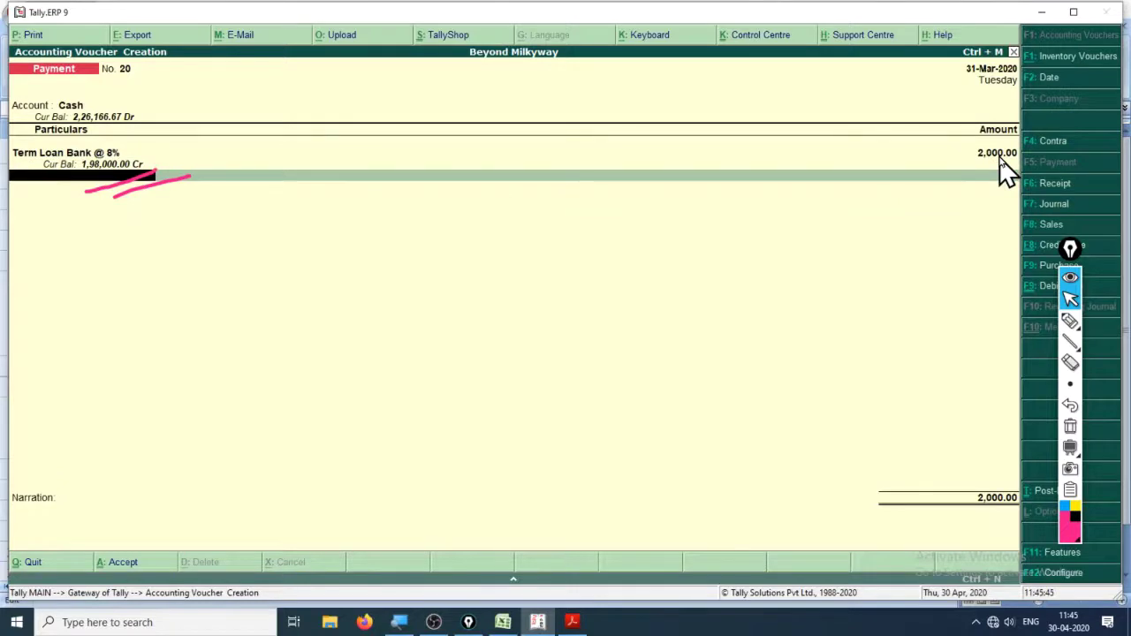
key("Return")
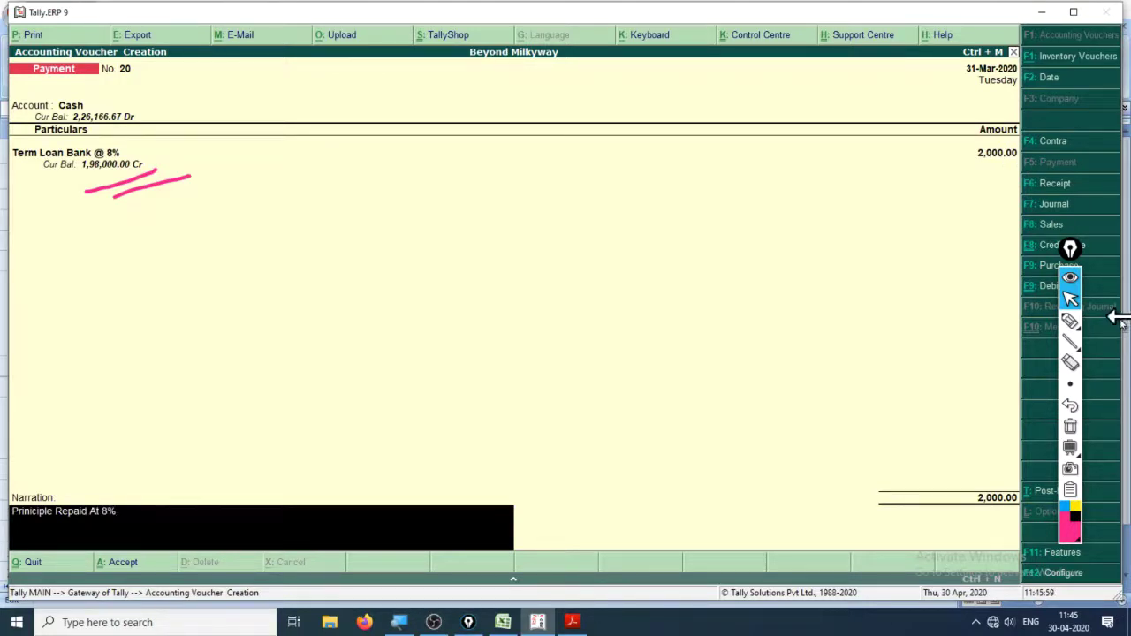
key("Return")
key("Return")
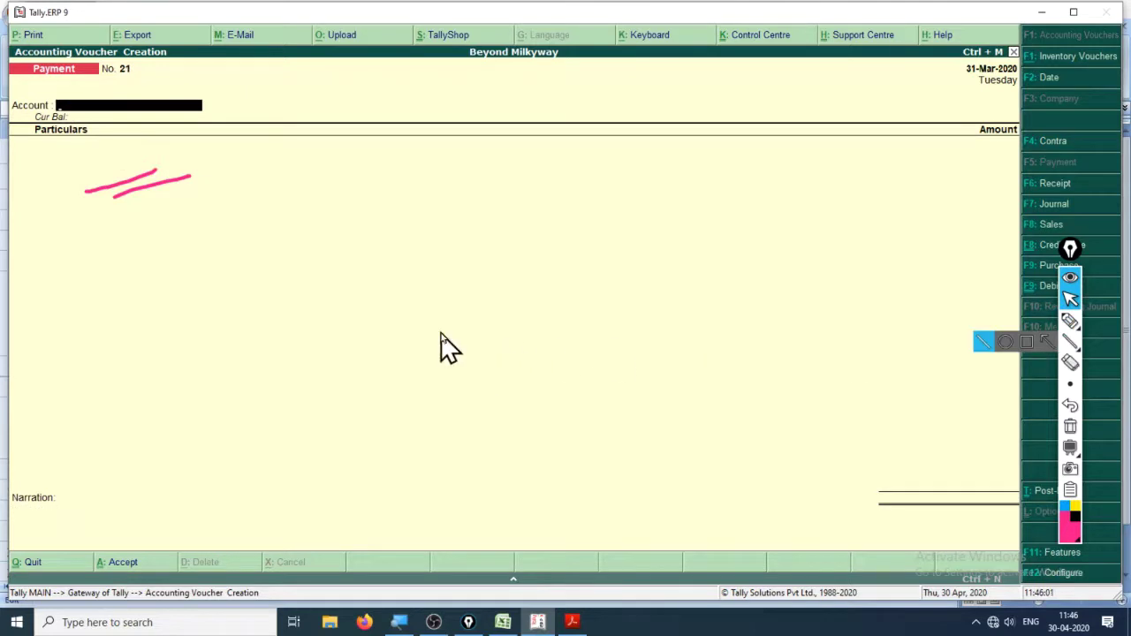
Leave voucher creation and display the ledger vouchers of Term Loan Bank @ 8%
key("Escape")
key("Escape")
key("n")
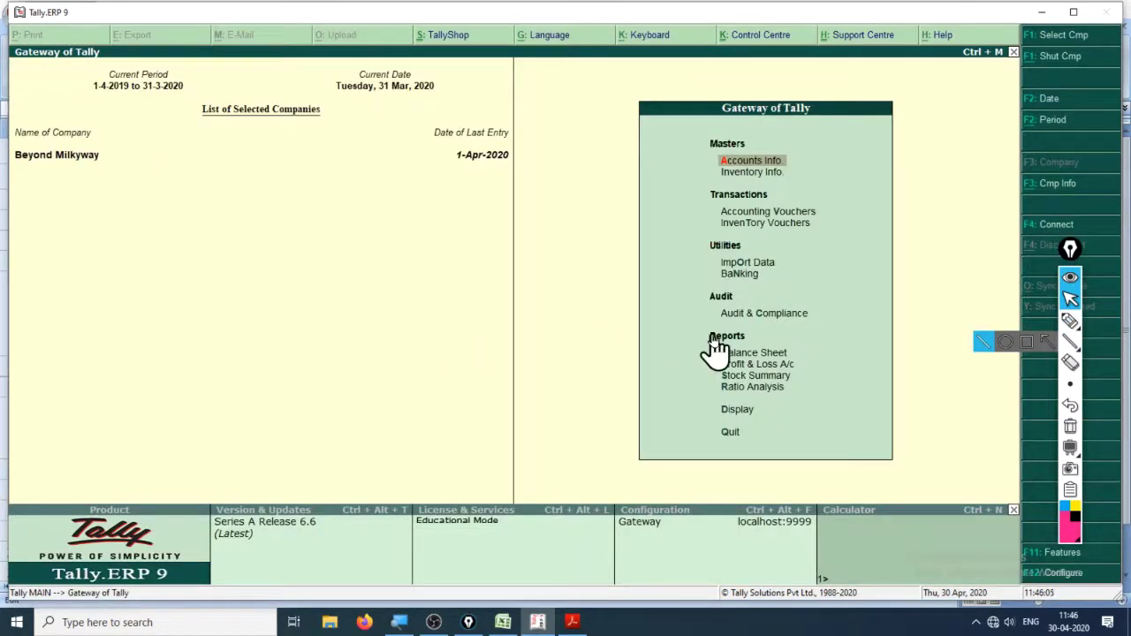
key("Down")
key("Down")
key("Down")
key("Down")
type("da")
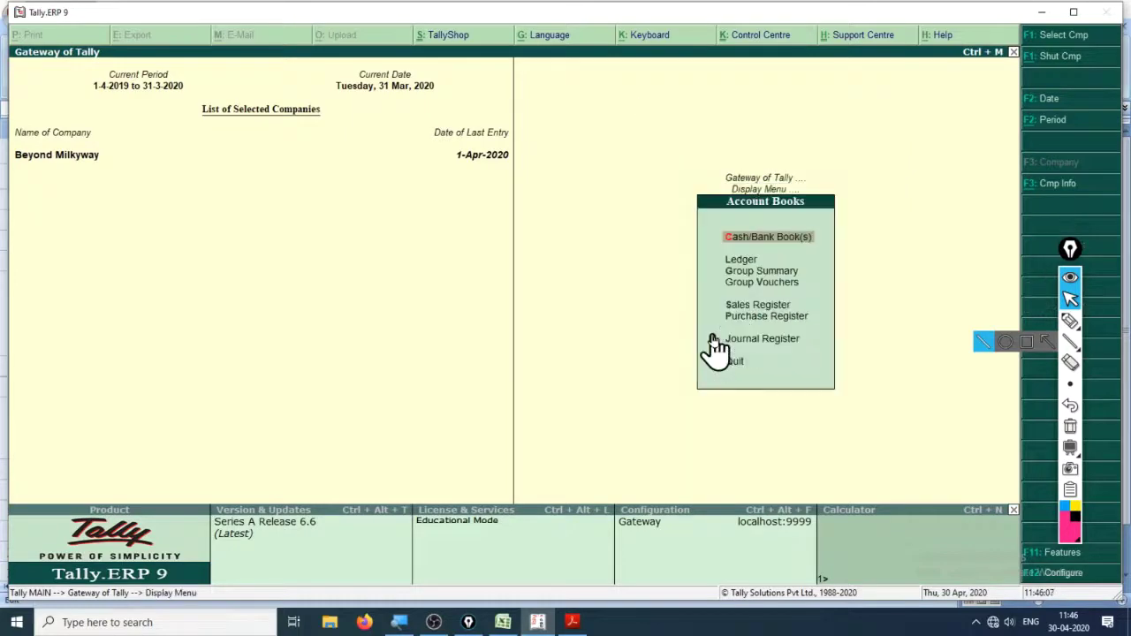
type("lTer")
key("Return")
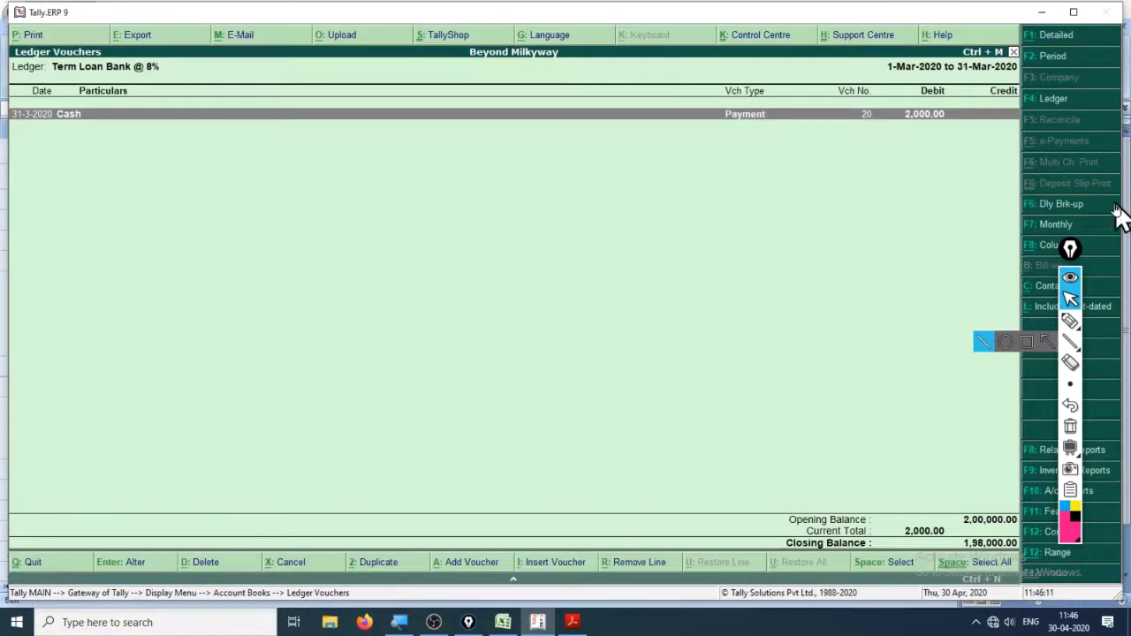
Underline the ledger report's period with the pen and open the 2,000 cash payment voucher for alteration
left_click(1070, 322)
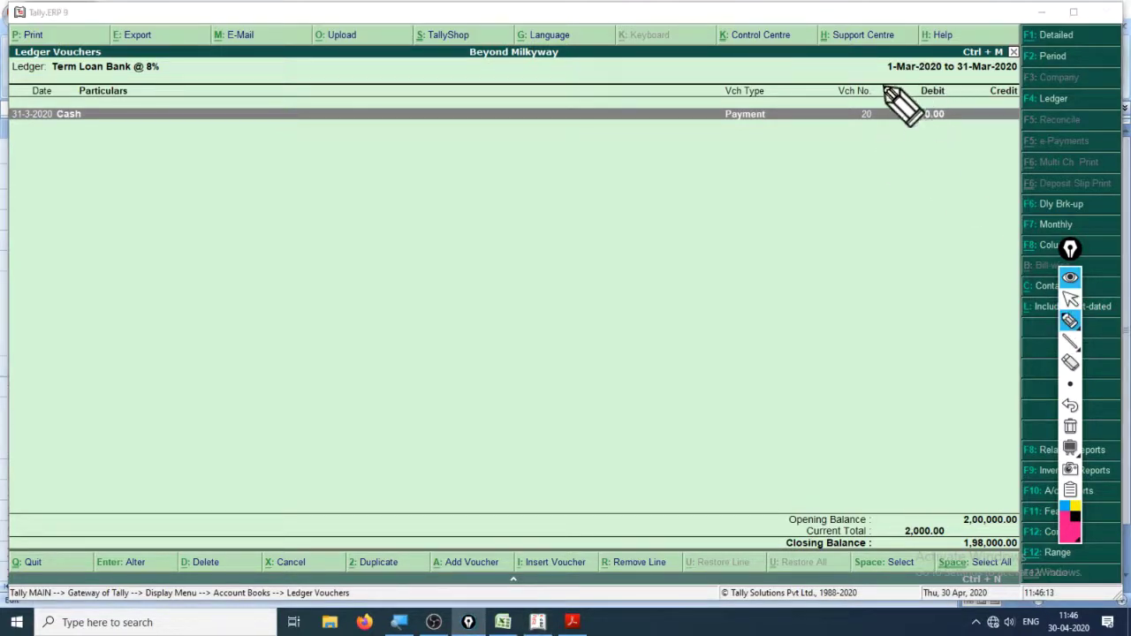
left_click_drag(894, 78, 1006, 80)
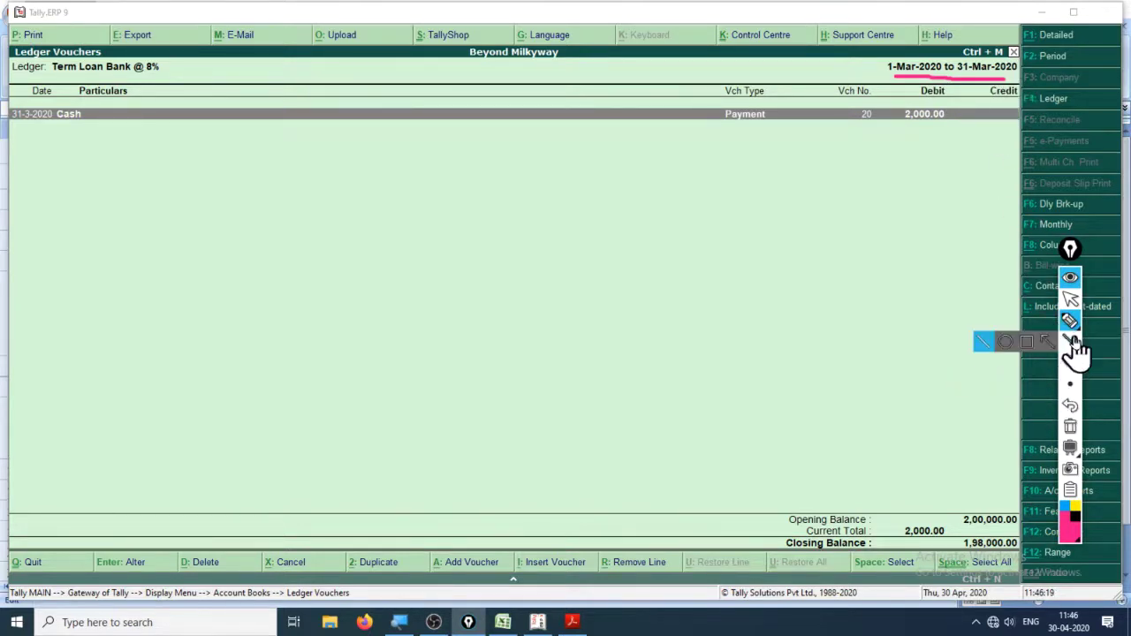
left_click(1071, 299)
left_click(904, 116)
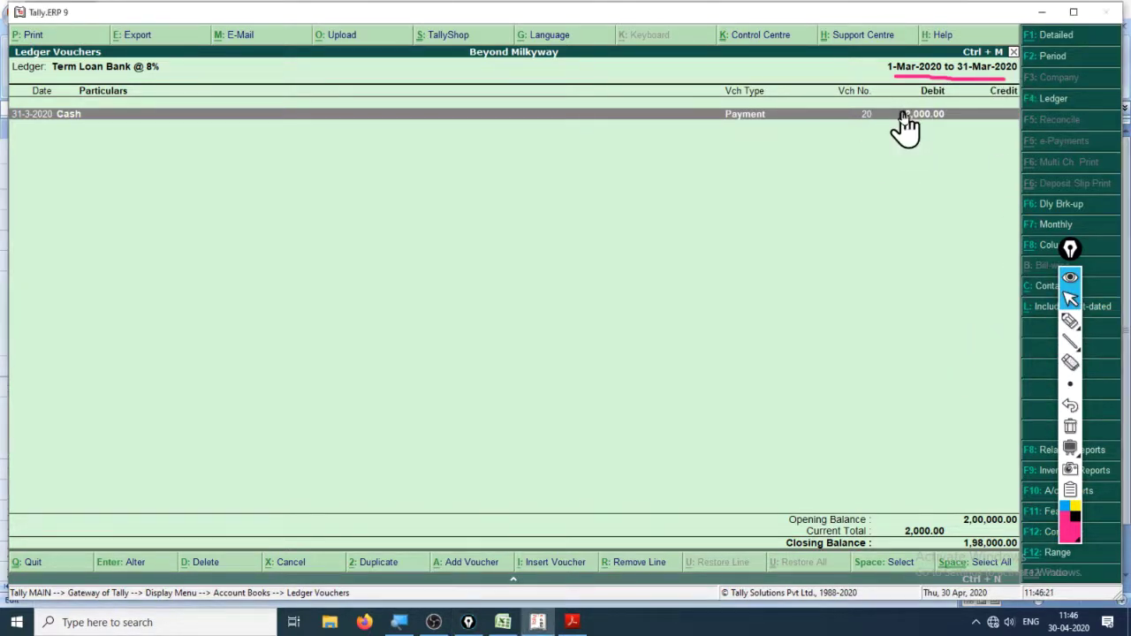
left_click(903, 115)
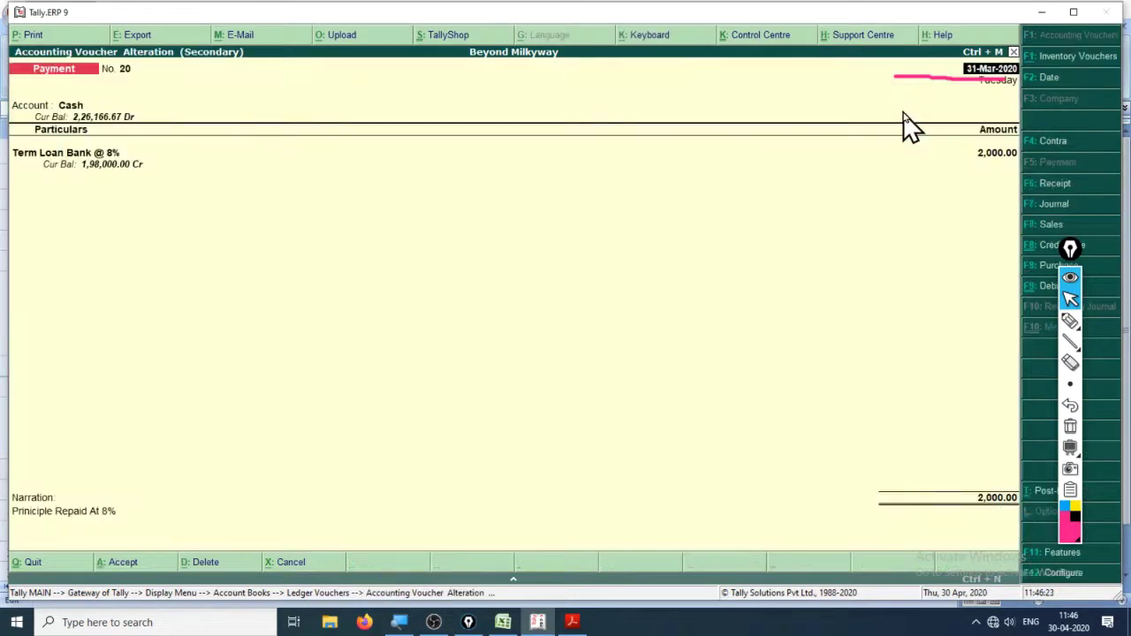
Try to set the payment voucher's date to 31-5-2020
key("F2")
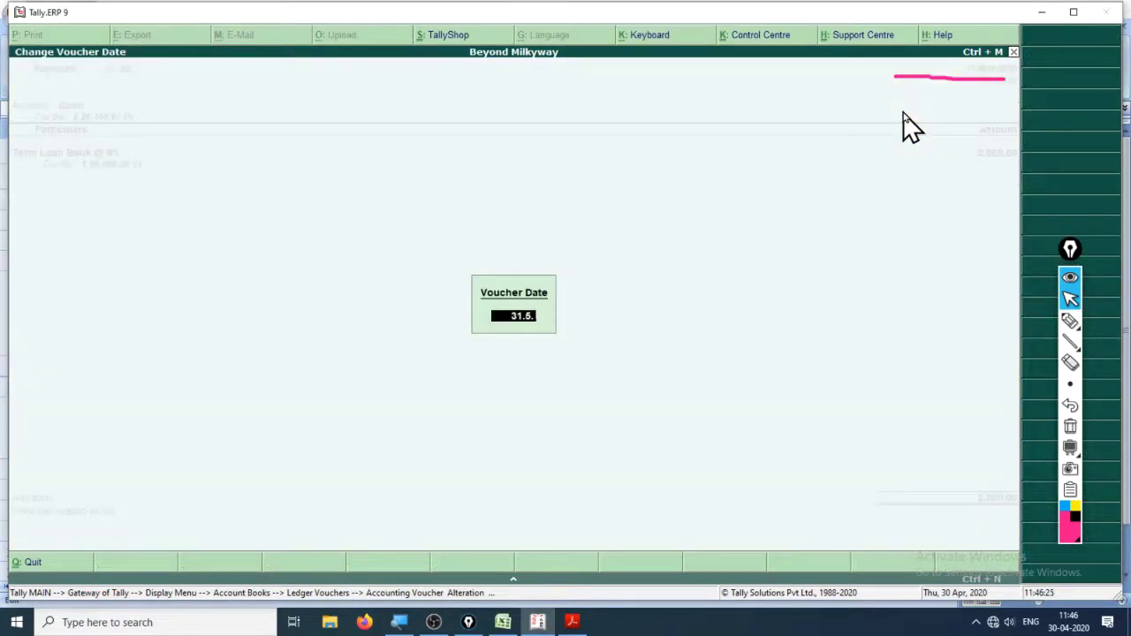
key("BackSpace")
key("BackSpace")
key("Return")
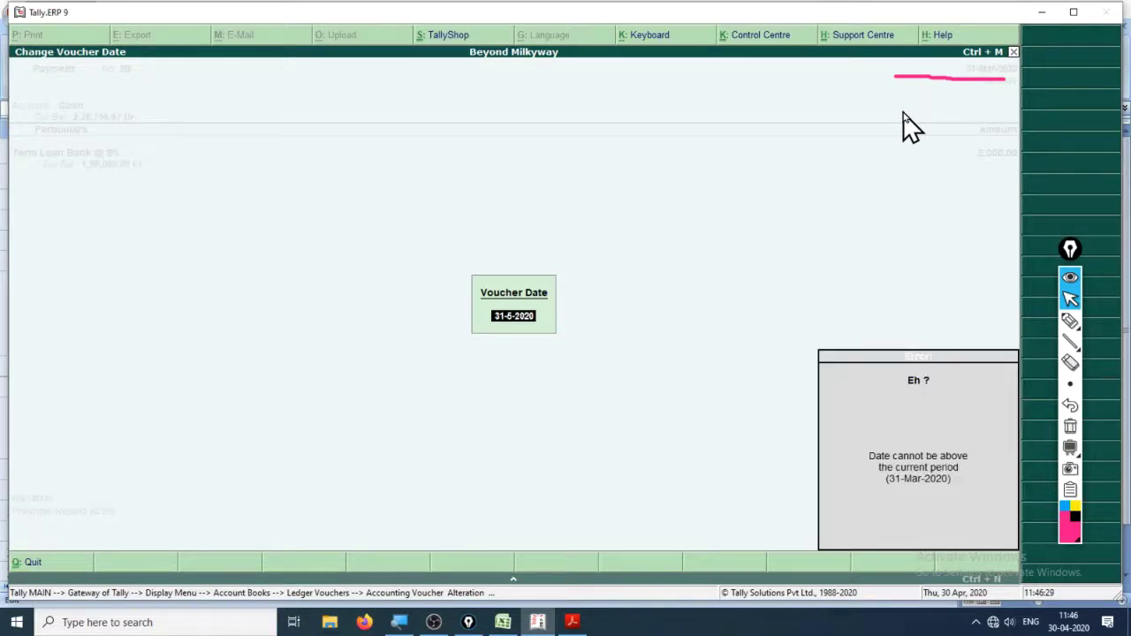
key("Return")
key("Escape")
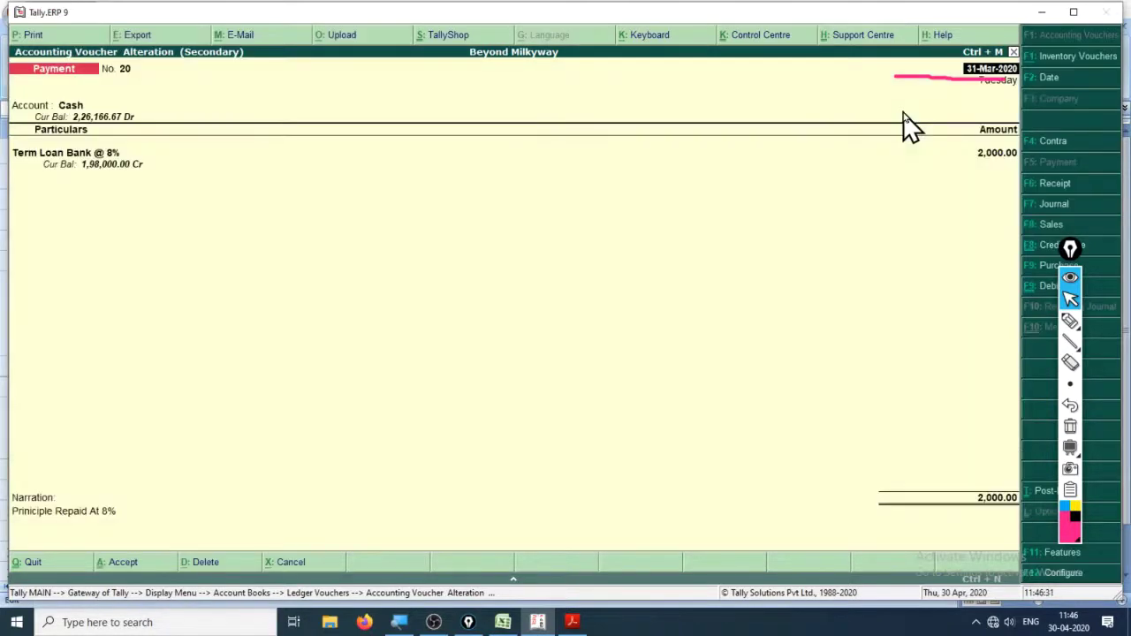
Extend the current period starting 1-4-2019 beyond 31-Mar-2020 so that it covers May 2020
key("alt+F2")
key("Return")
type("3")
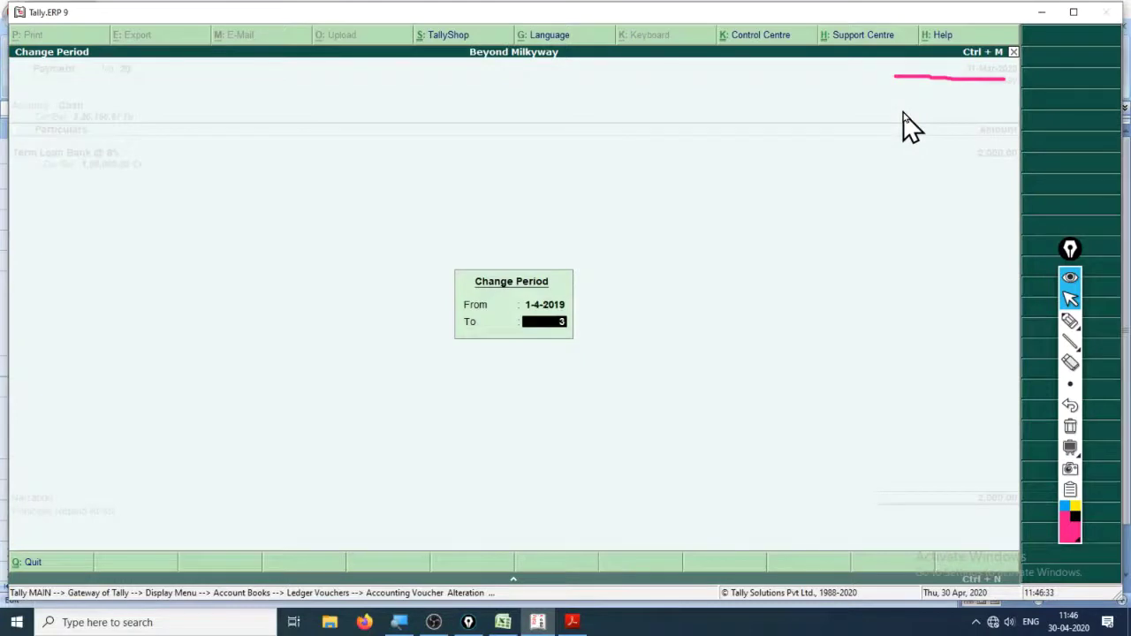
type("1.3.20")
key("Return")
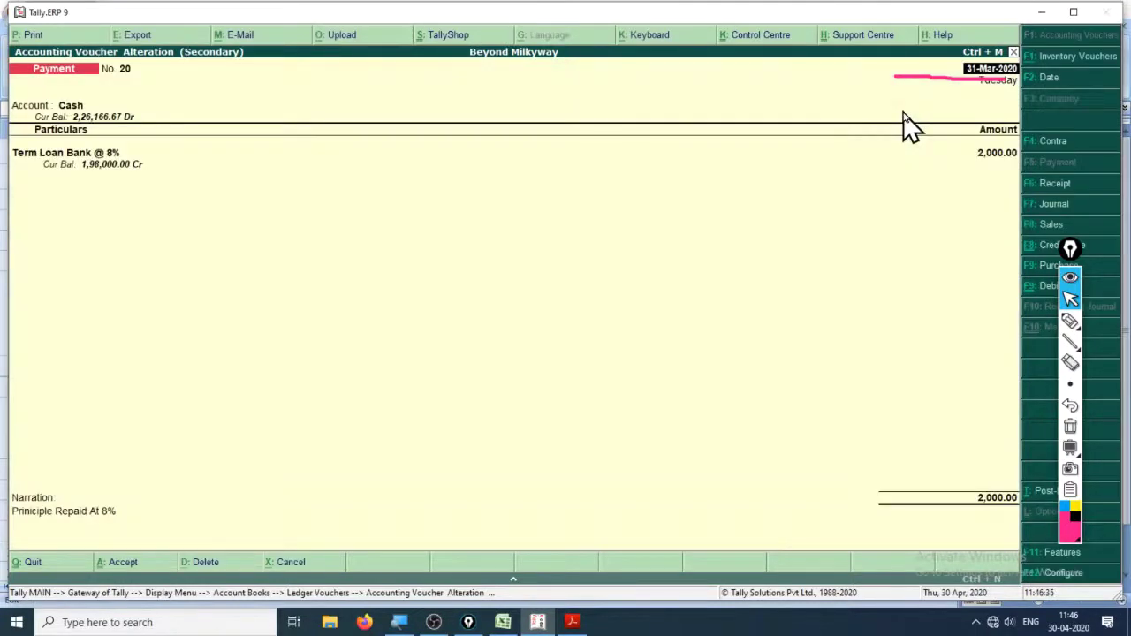
Change the principal repayment voucher's date to 31-5-2020 and save the altered voucher
key("F2")
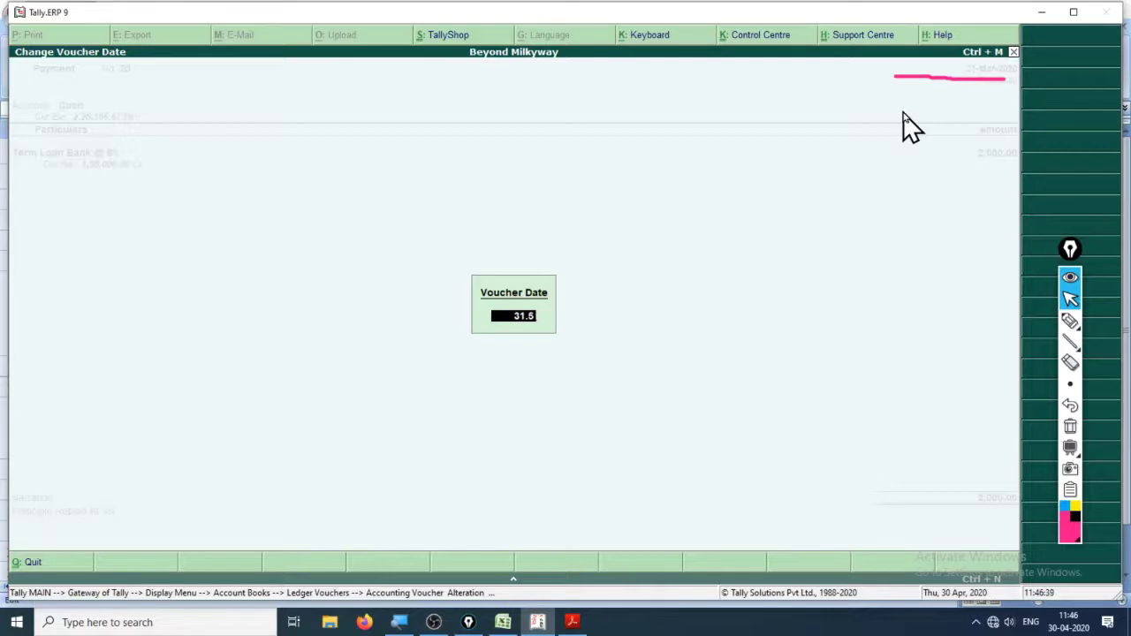
type("31.5.20")
key("Return")
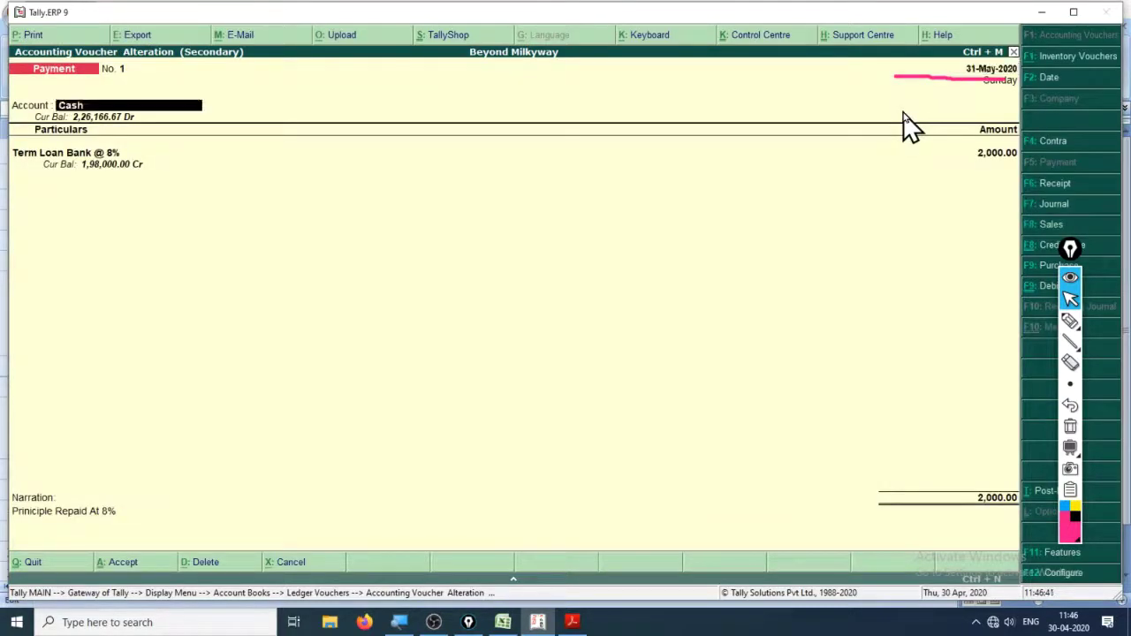
key("Return")
key("ctrl+a")
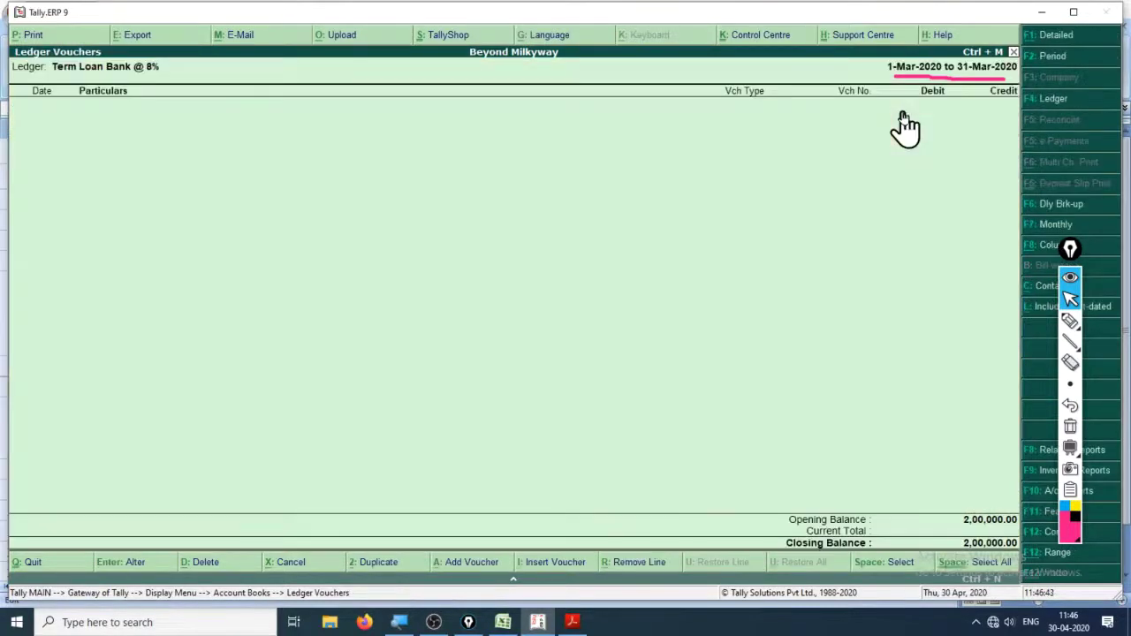
Mark the period's end date and opening balance with the pen, write out the 2 x 8% interest calculation, and clear the markings
left_click(1070, 321)
mouse_move(972, 89)
left_mouse_down()
mouse_move(1091, 76)
mouse_move(967, 71)
mouse_move(1011, 106)
mouse_move(981, 287)
mouse_move(988, 515)
mouse_move(976, 498)
mouse_move(1002, 498)
left_mouse_up()
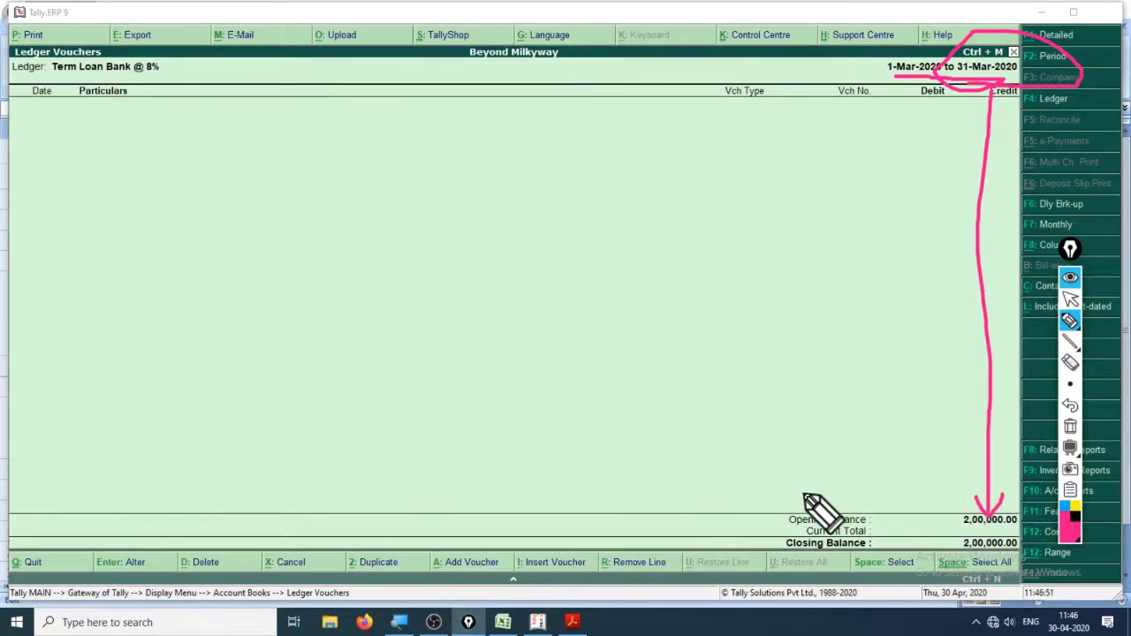
mouse_move(702, 449)
left_mouse_down()
mouse_move(753, 475)
mouse_move(784, 461)
mouse_move(774, 477)
left_mouse_up()
left_click(787, 450)
mouse_move(835, 431)
left_mouse_down()
mouse_move(826, 463)
mouse_move(833, 433)
left_mouse_up()
left_click(883, 427)
mouse_move(903, 411)
left_mouse_down()
mouse_move(884, 469)
mouse_move(923, 471)
left_mouse_up()
left_click(911, 451)
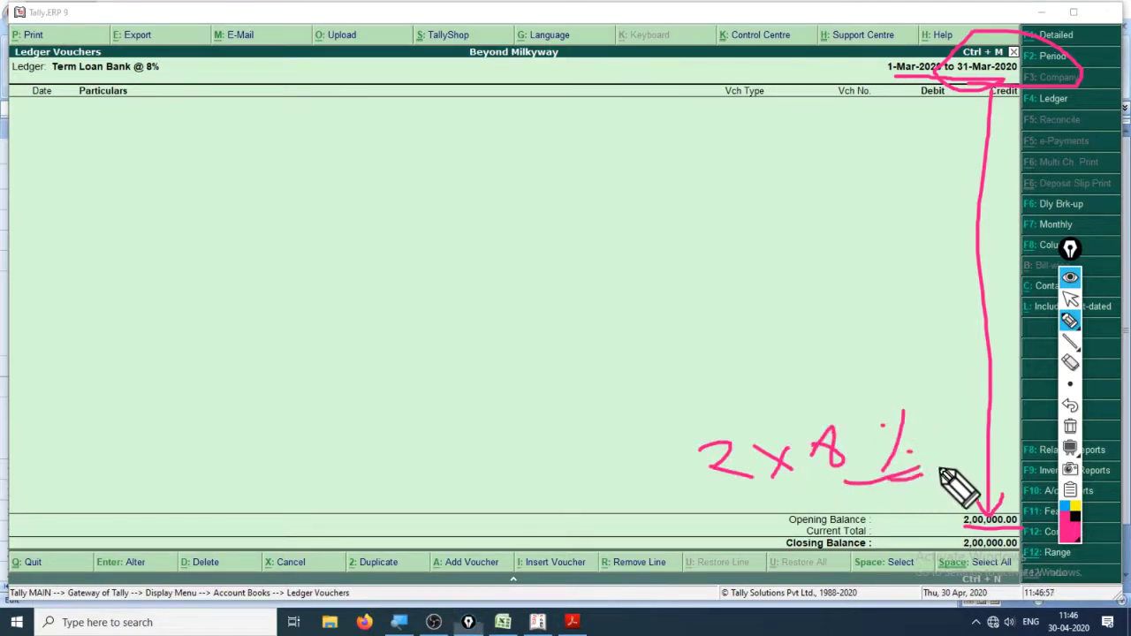
mouse_move(953, 421)
left_mouse_down()
mouse_move(962, 434)
mouse_move(983, 412)
mouse_move(990, 437)
mouse_move(1008, 433)
left_mouse_up()
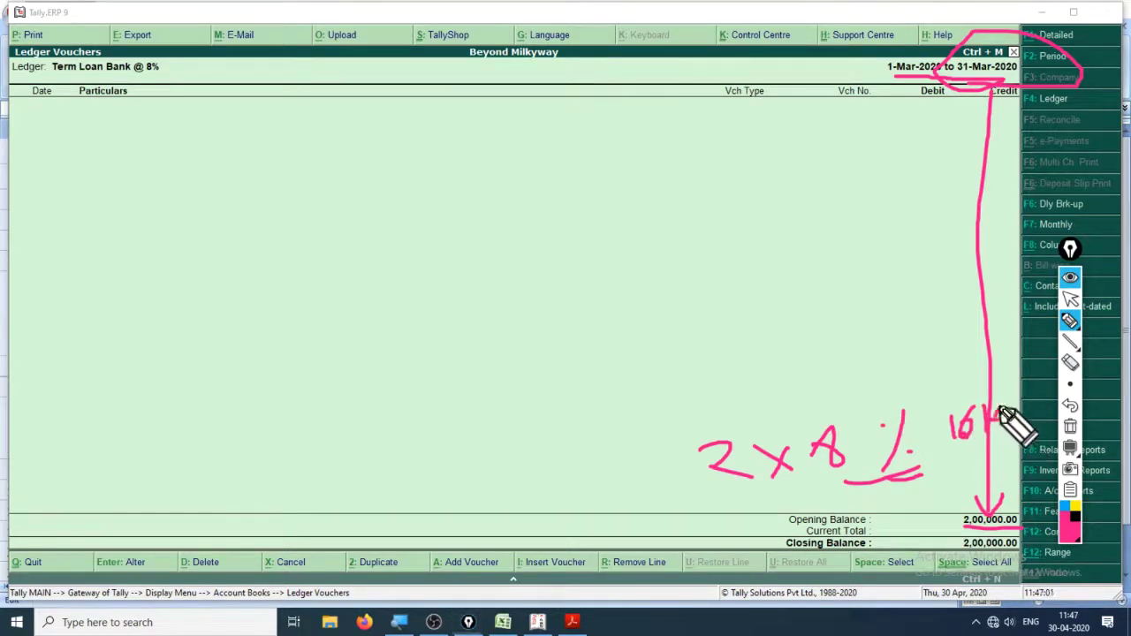
left_click_drag(940, 470, 939, 486)
mouse_move(953, 465)
left_mouse_down()
mouse_move(965, 459)
mouse_move(955, 484)
mouse_move(982, 469)
mouse_move(1000, 481)
left_mouse_up()
key("ctrl+shift+7")
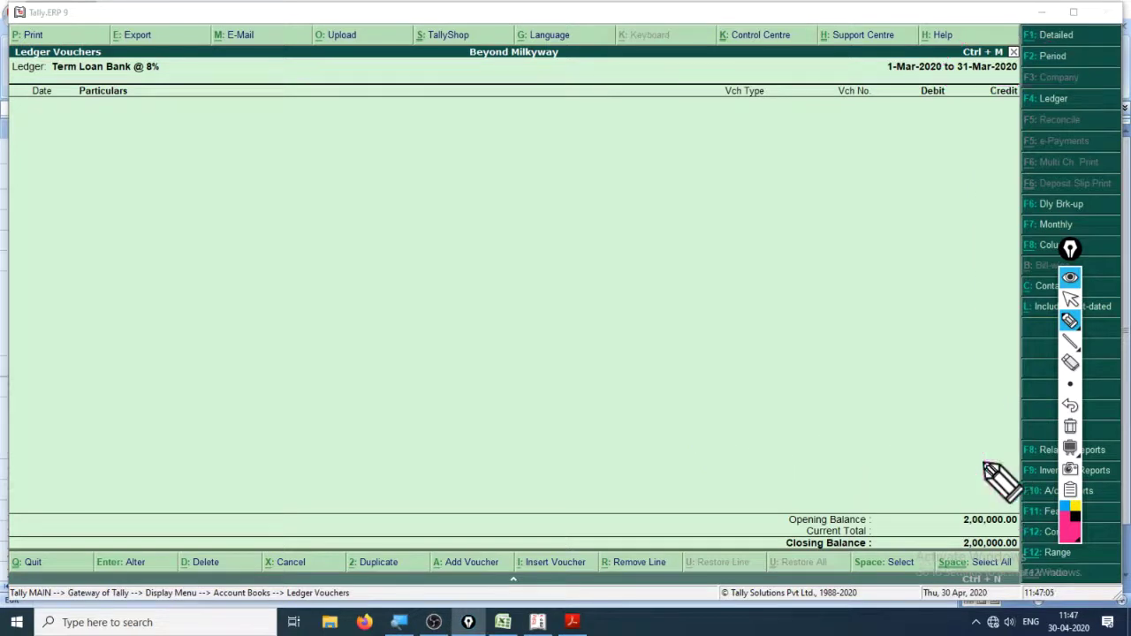
key("ctrl+shift+2")
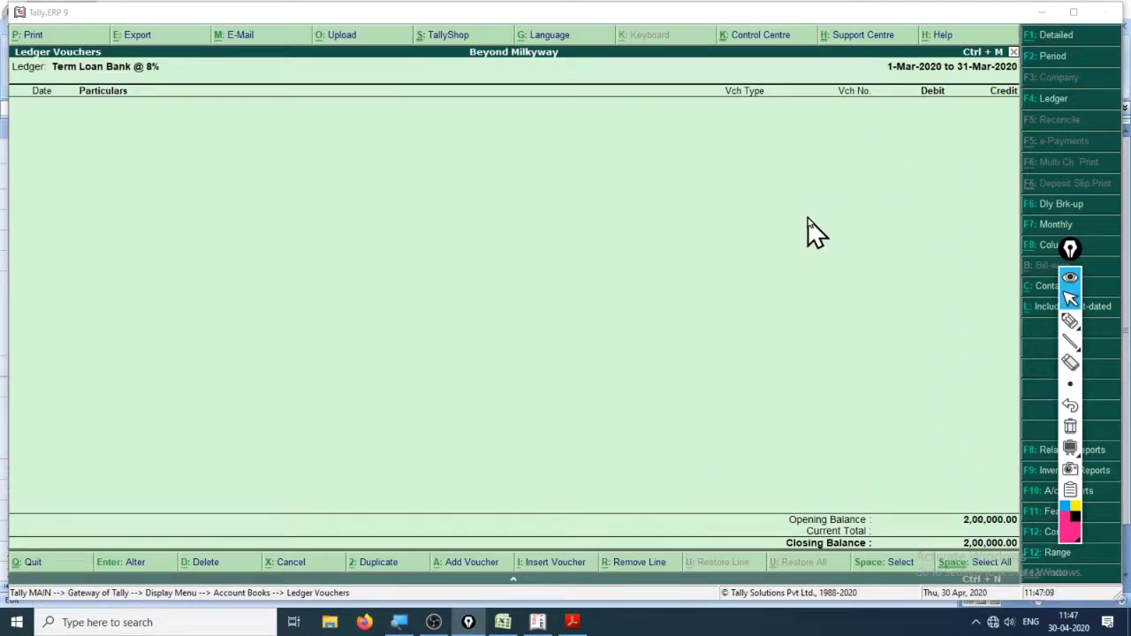
Change the term loan ledger report's period to 1-4-2020 through 31-3-2021
left_click(738, 146)
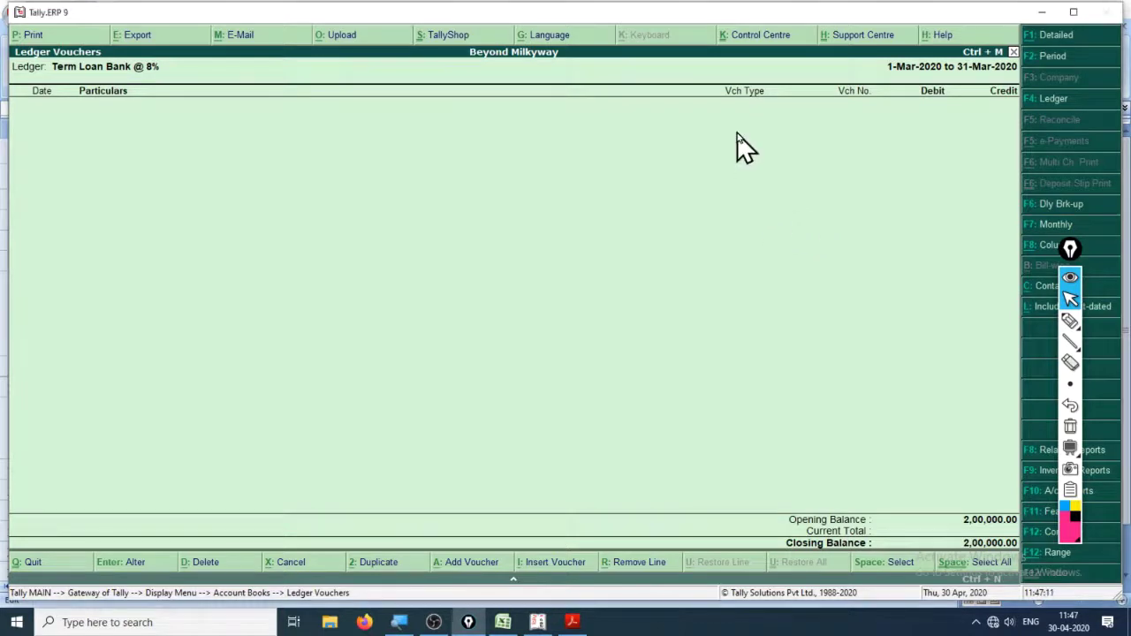
key("F2")
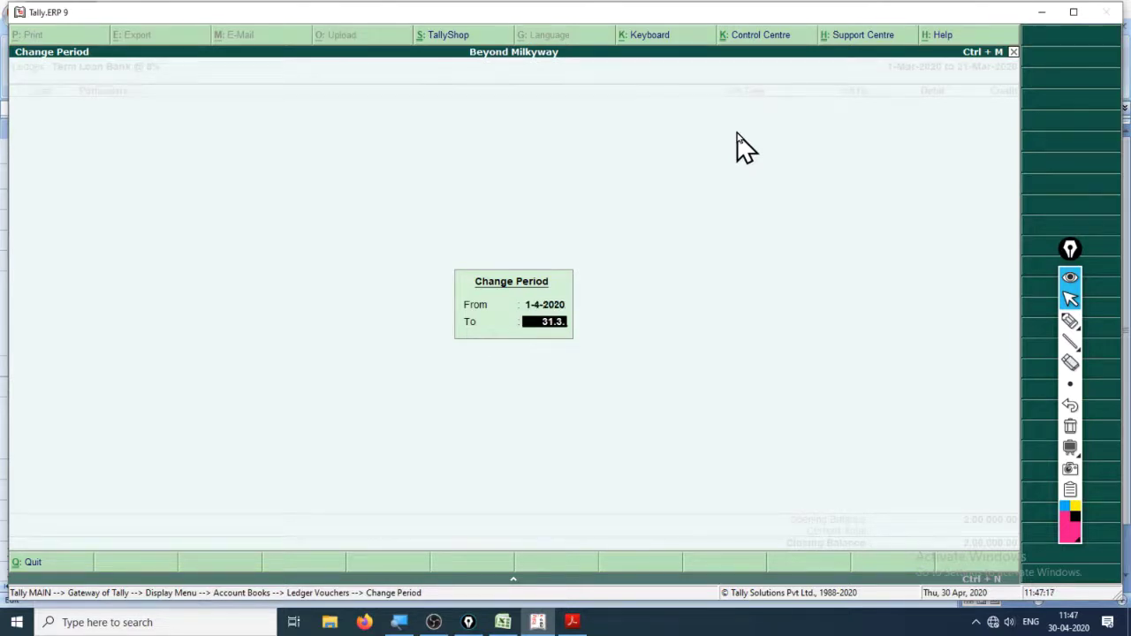
type("2021")
key("Return")
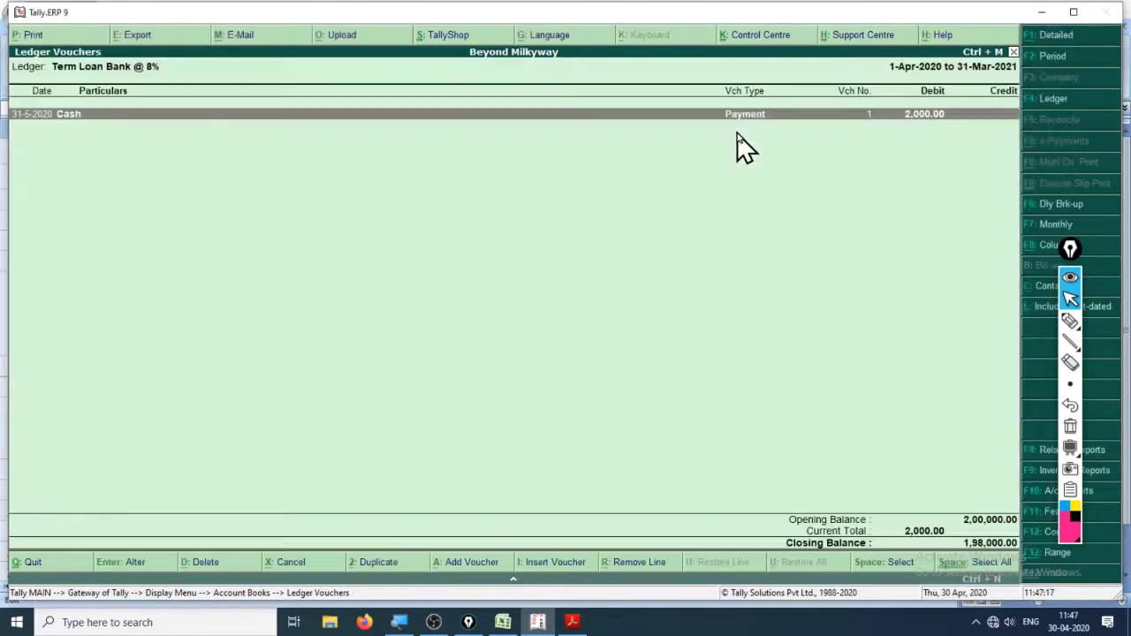
Circle the 2,000 debit with the pen, link it to the current total, and write 1,98,000 for the circled closing balance
left_click(1071, 320)
mouse_move(888, 124)
left_mouse_down()
mouse_move(951, 131)
mouse_move(927, 91)
mouse_move(899, 101)
mouse_move(893, 133)
mouse_move(974, 148)
left_mouse_up()
mouse_move(897, 166)
left_mouse_down()
mouse_move(952, 156)
mouse_move(919, 240)
mouse_move(932, 522)
mouse_move(963, 504)
mouse_move(983, 537)
mouse_move(1043, 553)
mouse_move(957, 557)
mouse_move(658, 432)
left_mouse_up()
left_click_drag(423, 396, 438, 461)
mouse_move(466, 393)
left_mouse_down()
mouse_move(456, 390)
mouse_move(477, 437)
mouse_move(505, 424)
mouse_move(497, 398)
mouse_move(508, 373)
mouse_move(596, 360)
mouse_move(582, 365)
left_mouse_up()
mouse_move(630, 334)
left_mouse_down()
mouse_move(643, 352)
mouse_move(630, 333)
left_mouse_up()
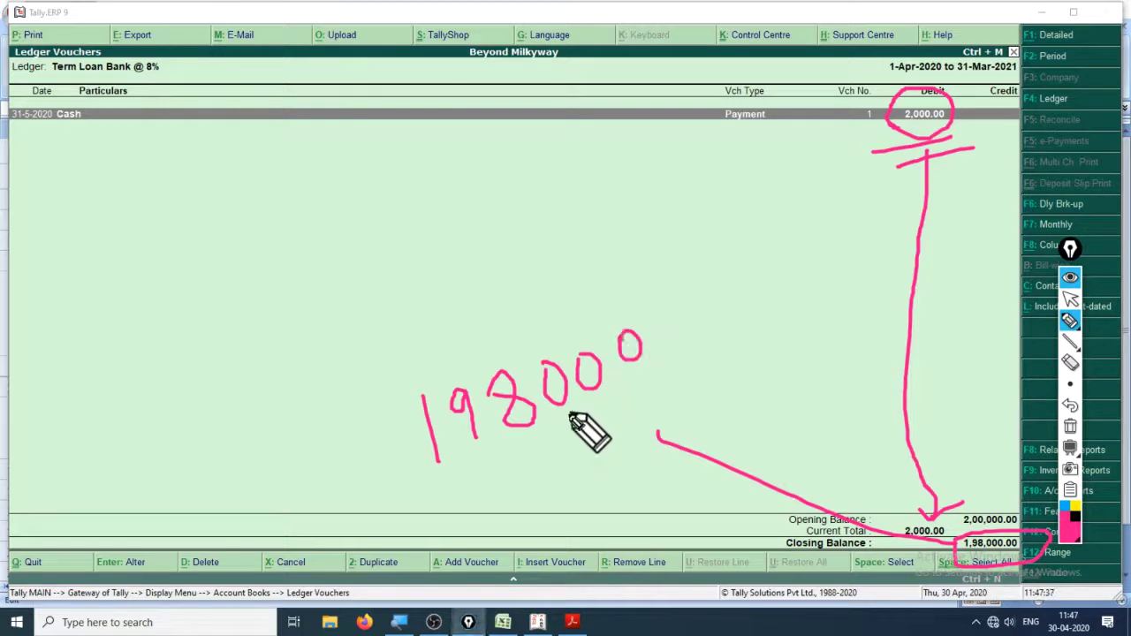
left_click_drag(546, 423, 546, 430)
left_click_drag(457, 451, 457, 457)
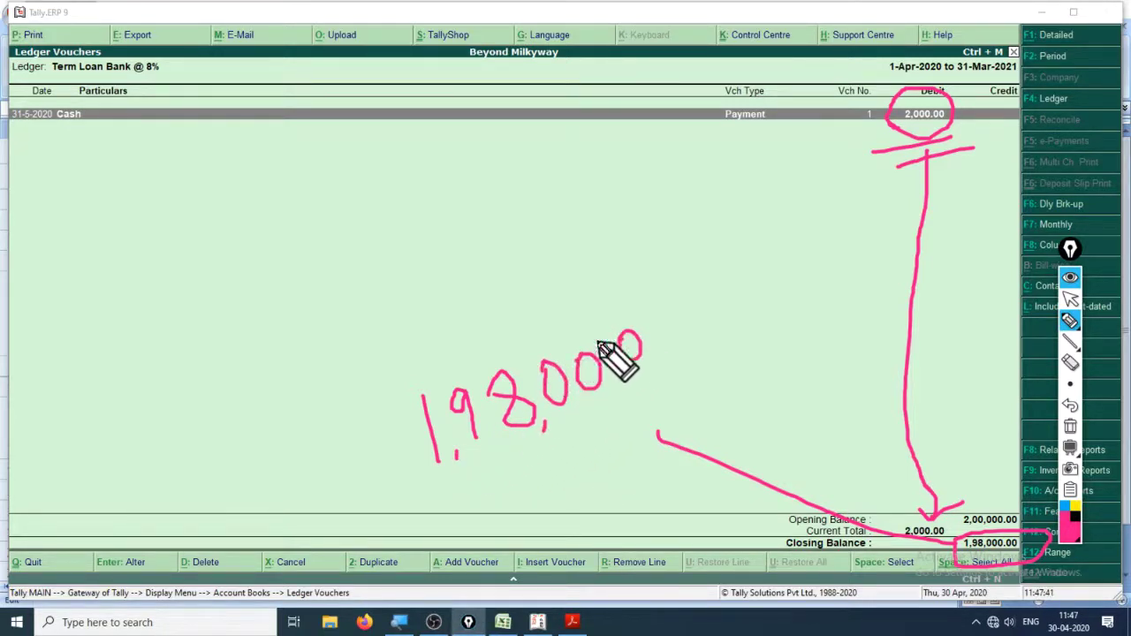
Circle the payment's 31-5-2020 date, write "End May" beneath it, and write a double-underlined 2,00,000 in the report's blank area
mouse_move(30, 129)
left_mouse_down()
mouse_move(91, 144)
mouse_move(35, 71)
mouse_move(18, 139)
mouse_move(72, 140)
left_mouse_up()
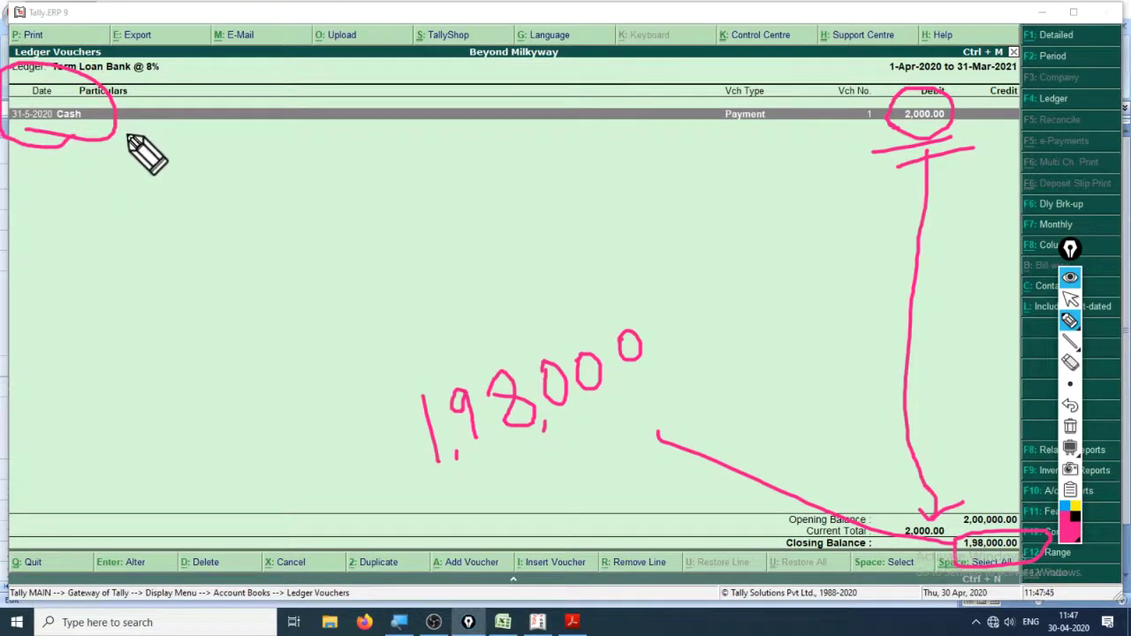
mouse_move(126, 180)
left_mouse_down()
mouse_move(132, 145)
mouse_move(183, 166)
mouse_move(206, 162)
mouse_move(212, 214)
left_mouse_up()
mouse_move(27, 173)
left_mouse_down()
mouse_move(37, 156)
mouse_move(55, 177)
mouse_move(121, 184)
mouse_move(106, 195)
left_mouse_up()
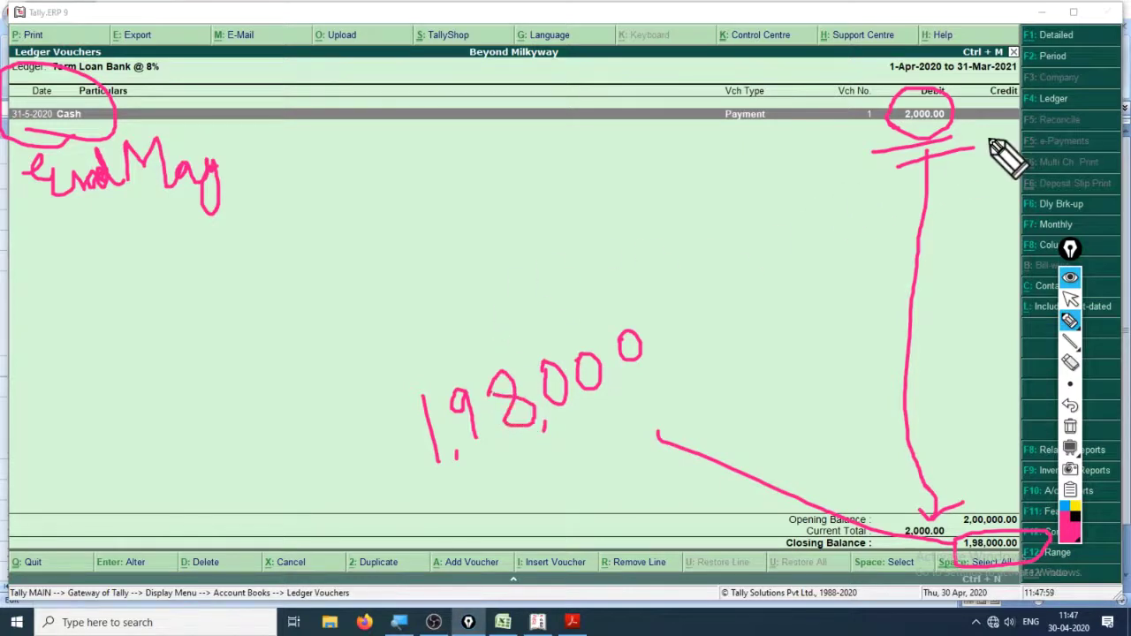
left_click_drag(402, 186, 491, 262)
mouse_move(520, 181)
left_mouse_down()
mouse_move(520, 191)
mouse_move(571, 182)
left_mouse_up()
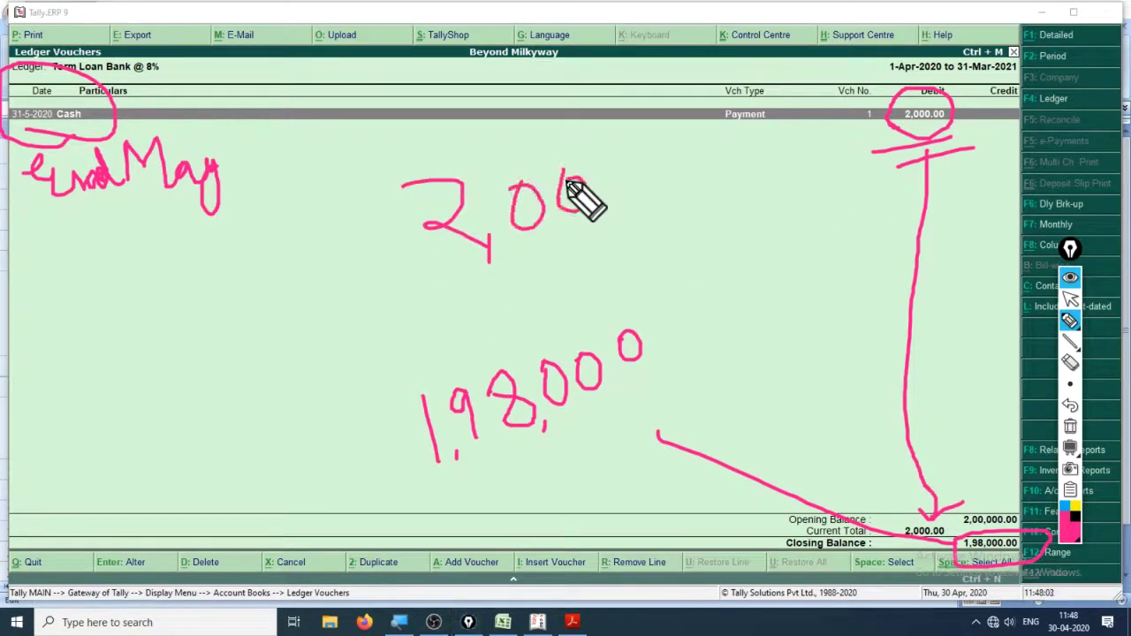
mouse_move(669, 170)
left_mouse_down()
mouse_move(677, 192)
mouse_move(699, 169)
mouse_move(751, 172)
mouse_move(769, 159)
left_mouse_up()
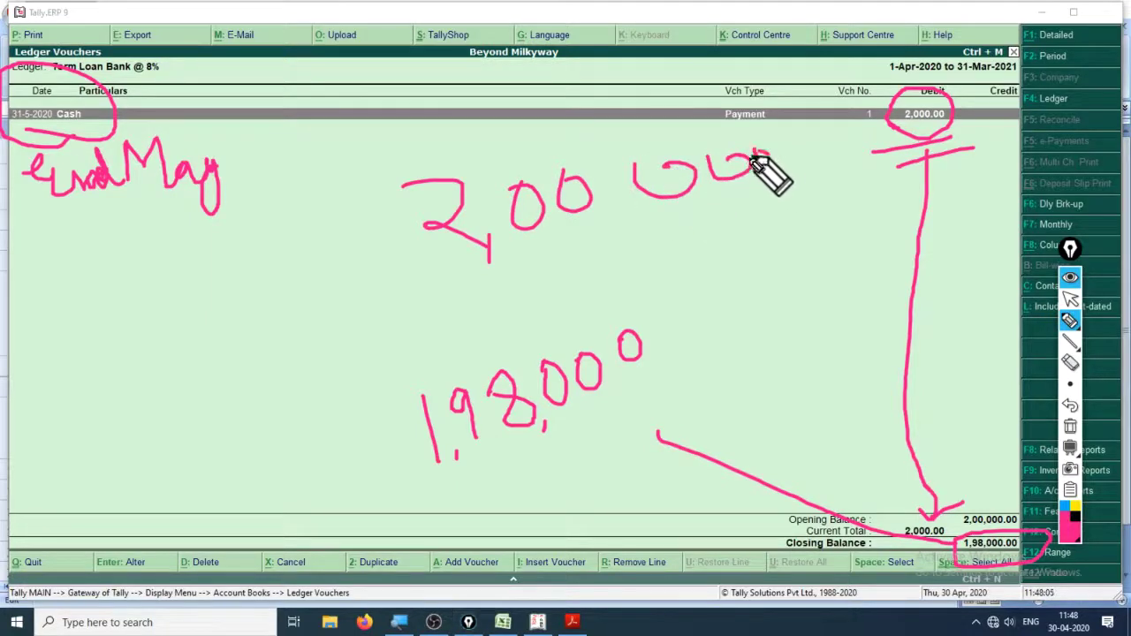
mouse_move(619, 207)
left_mouse_down()
mouse_move(598, 233)
mouse_move(761, 202)
left_mouse_up()
left_click_drag(575, 258, 798, 204)
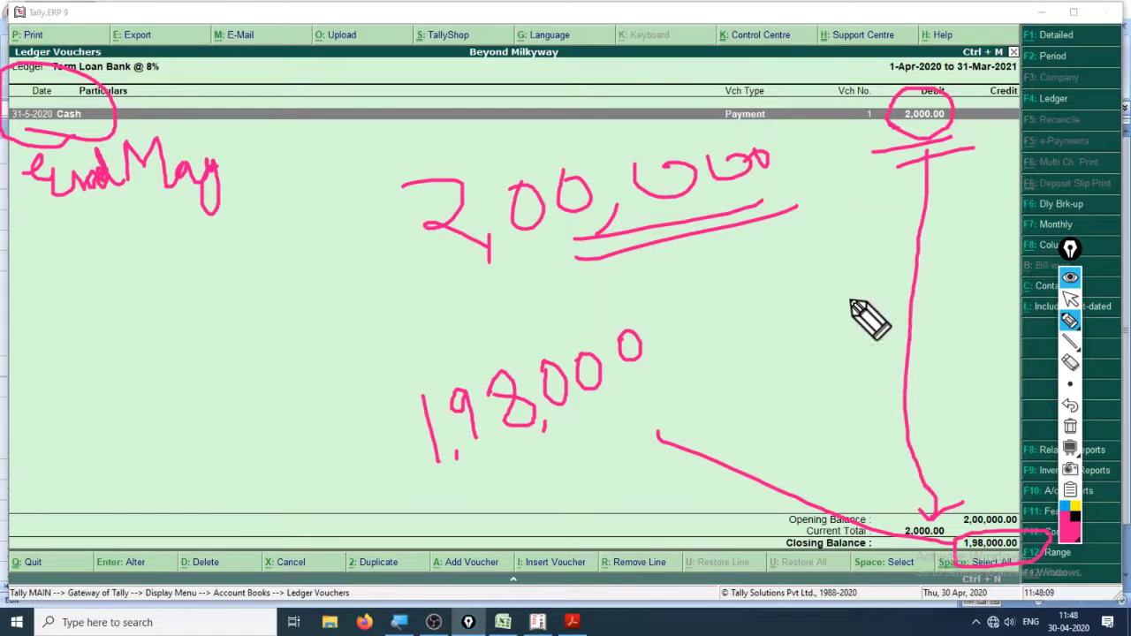
key("ctrl+shift+2")
Switch to the Cash_Book.xlsx workbook, unhide the interest calculation rows between rows 7 and 15, and clear the pen markings
left_click(503, 623)
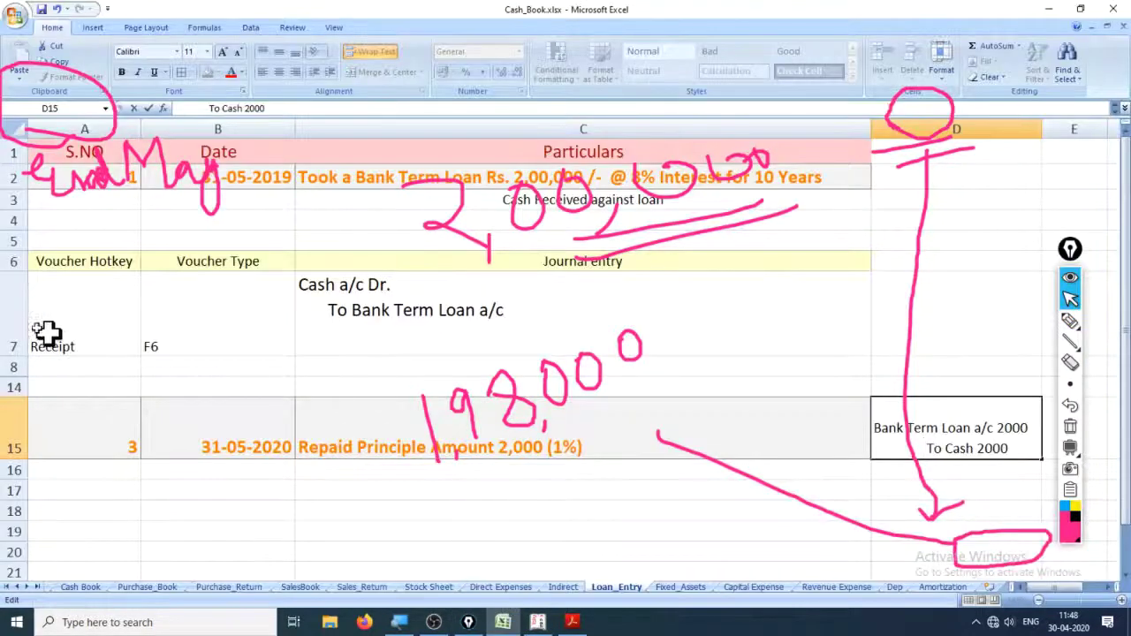
left_click_drag(11, 338, 11, 425)
right_click(16, 378)
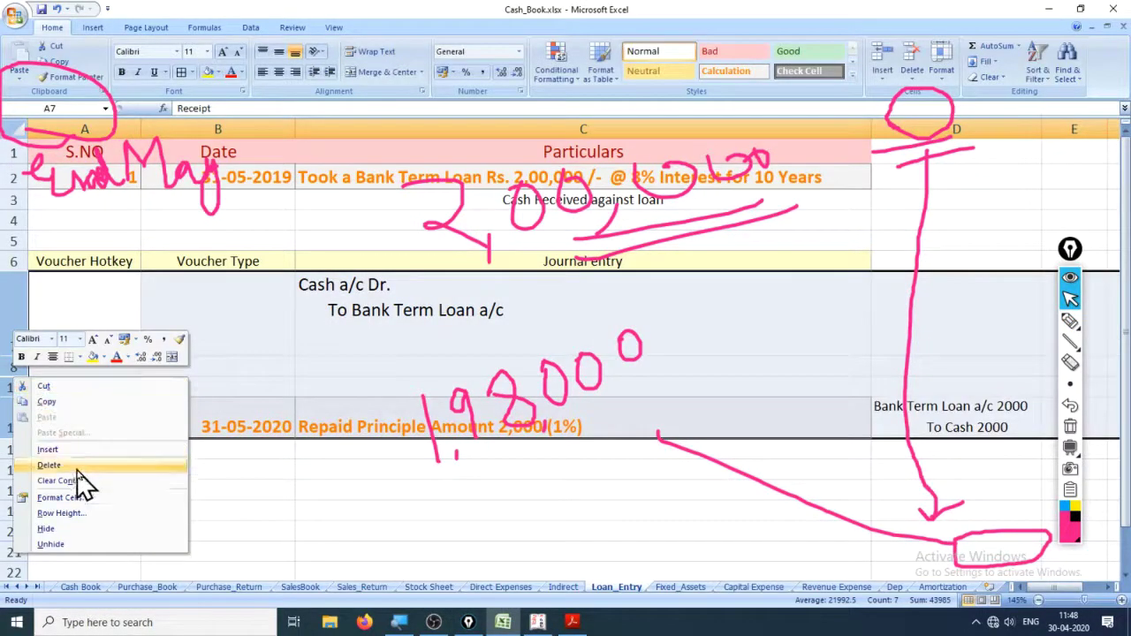
left_click(86, 544)
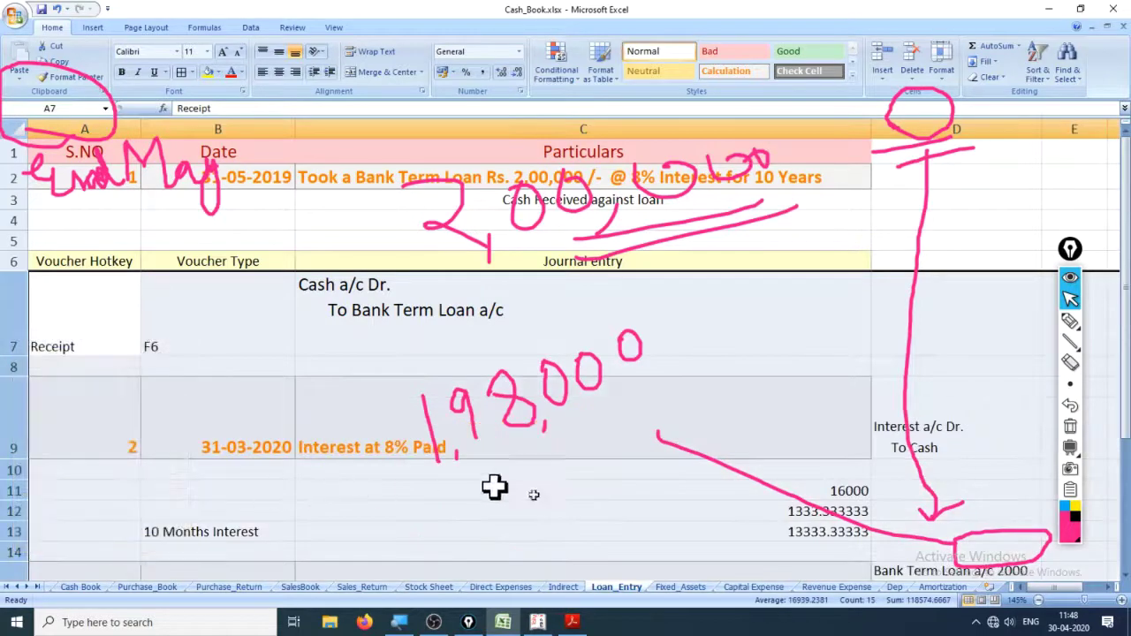
left_click(732, 500)
scroll(795, 482, "down", 2)
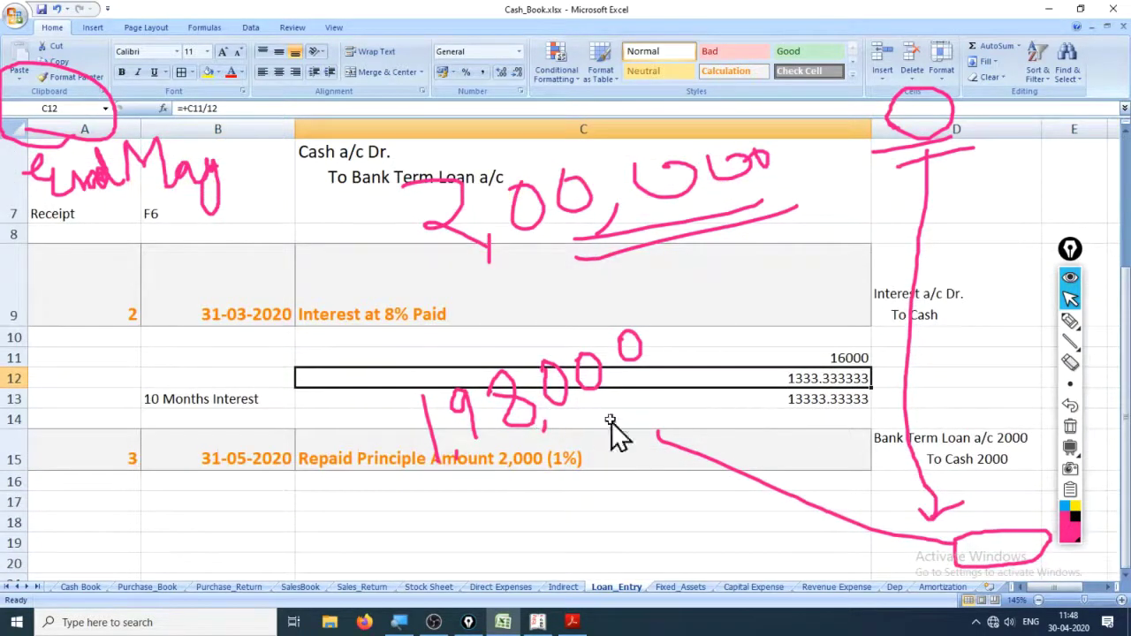
scroll(796, 395, "down", 1)
scroll(750, 318, "up", 1)
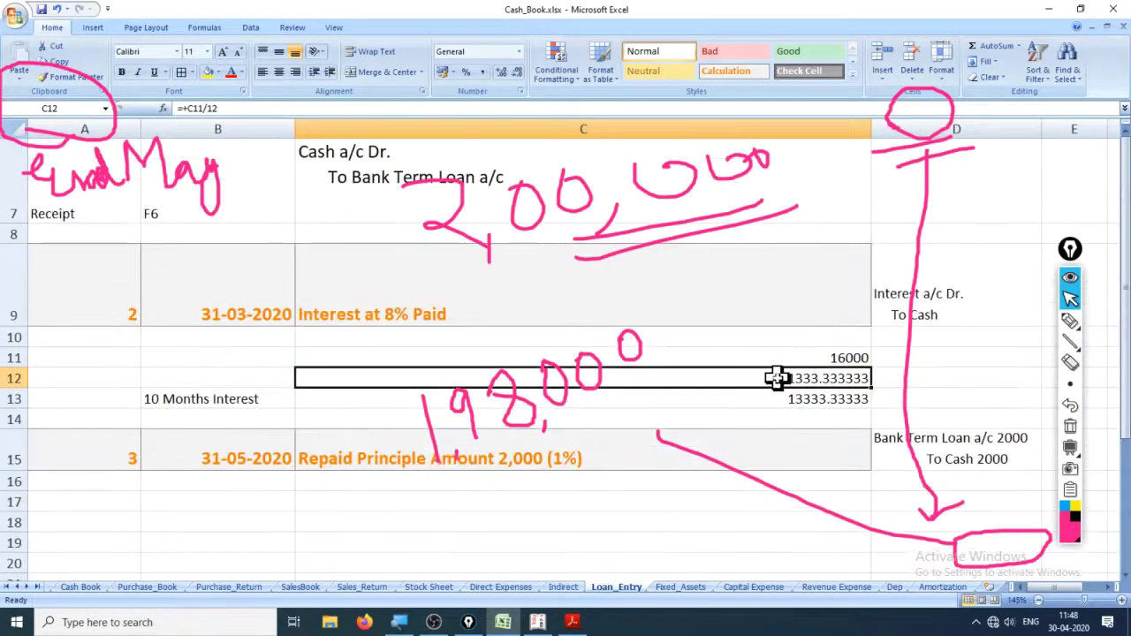
key("ctrl+shift+c")
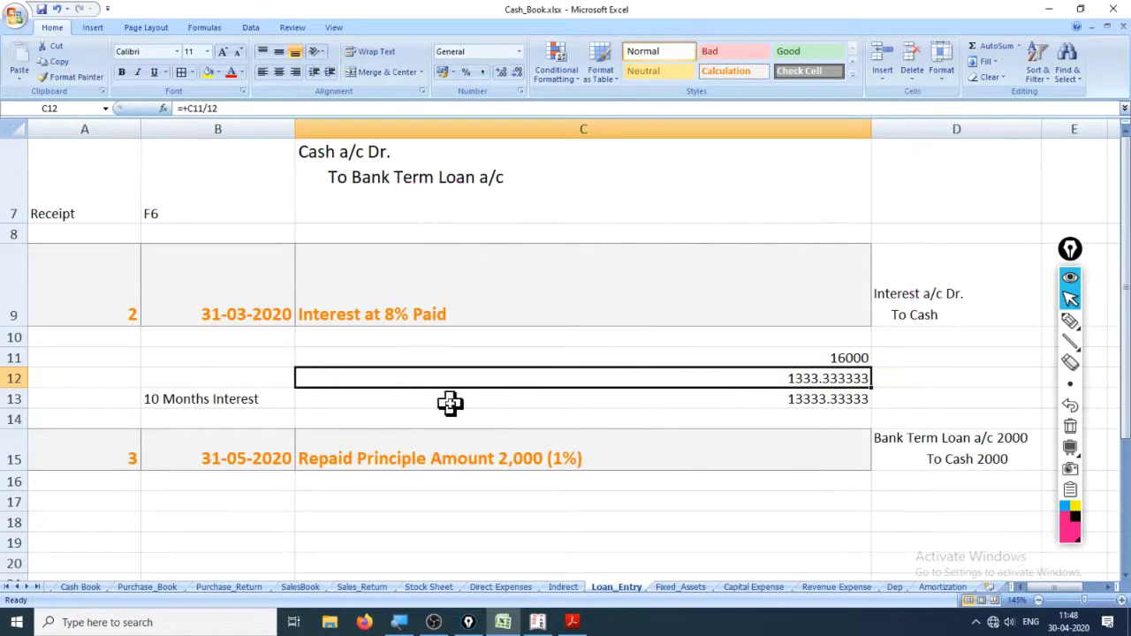
Copy the "10 Months Interest" label from B13 into cells B11 and B12
left_click(911, 376)
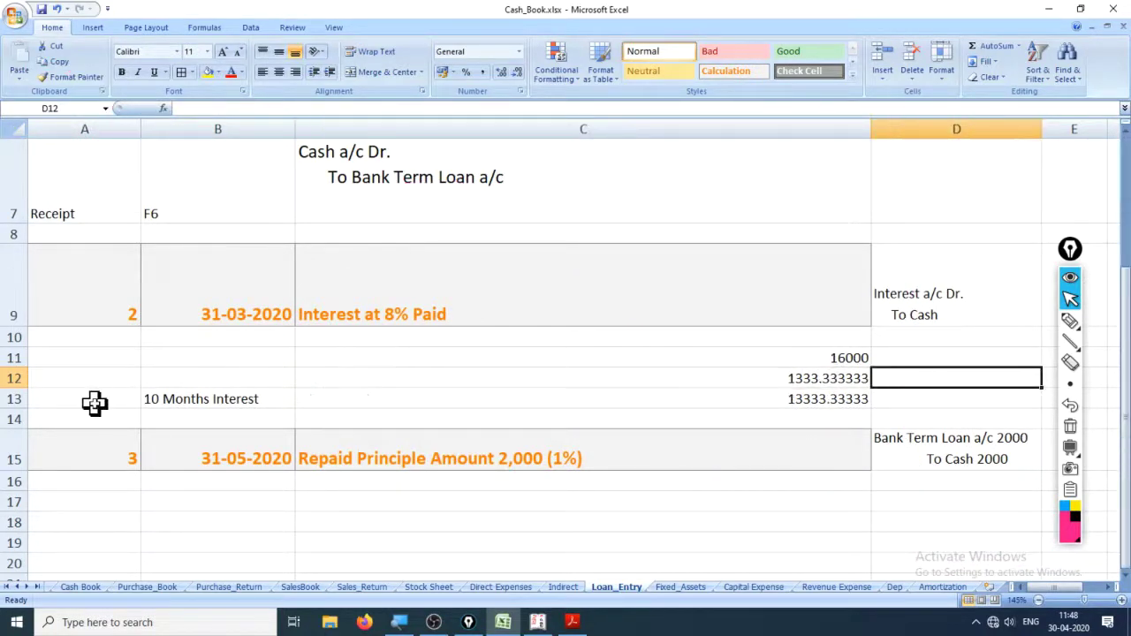
left_click(236, 381)
left_click(230, 358)
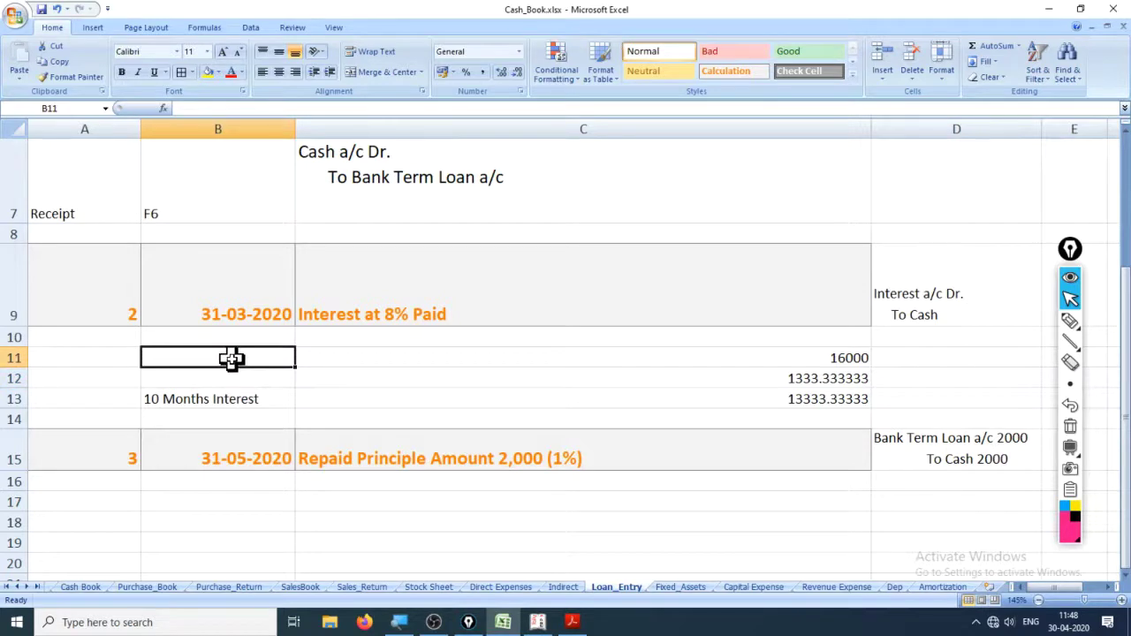
key("Down")
key("Down")
key("ctrl+c")
key("Up")
key("Up")
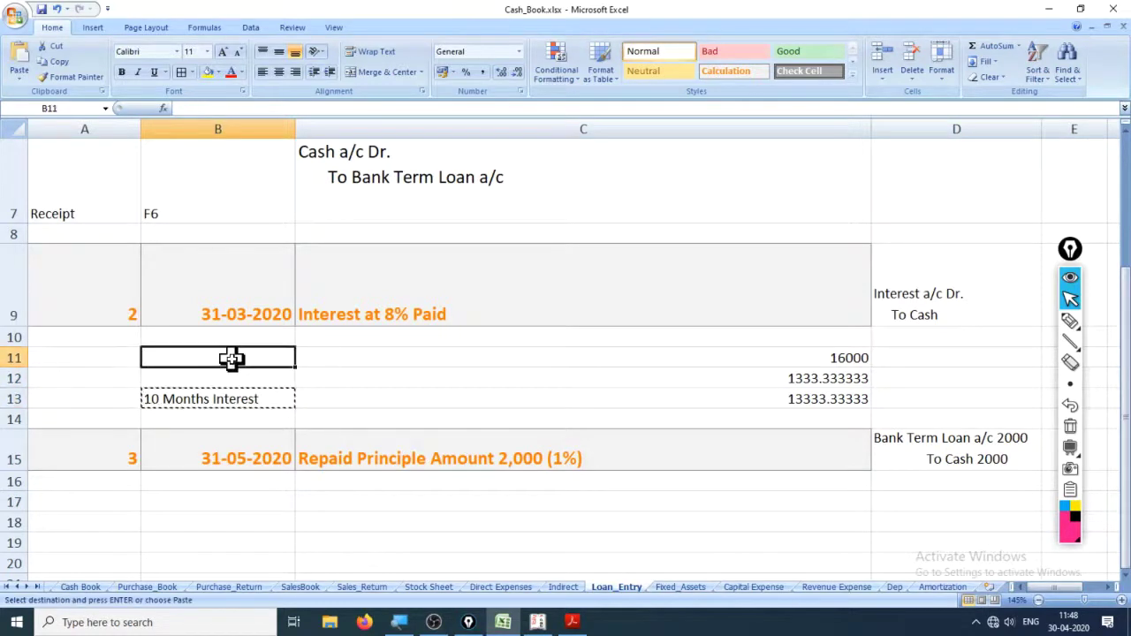
key("shift+Down")
key("Return")
key("Up")
Edit the copied labels to read "12 Months Interest" in B11 and "1 Months Interest" in B12
double_click(232, 358)
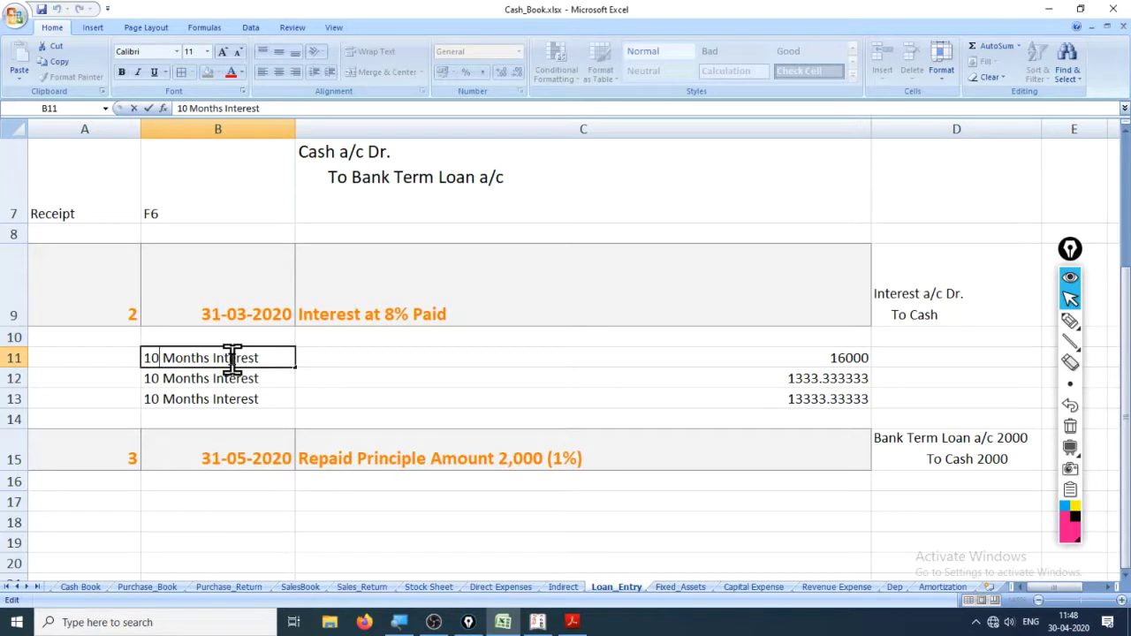
type("2")
key("Return")
key("F2")
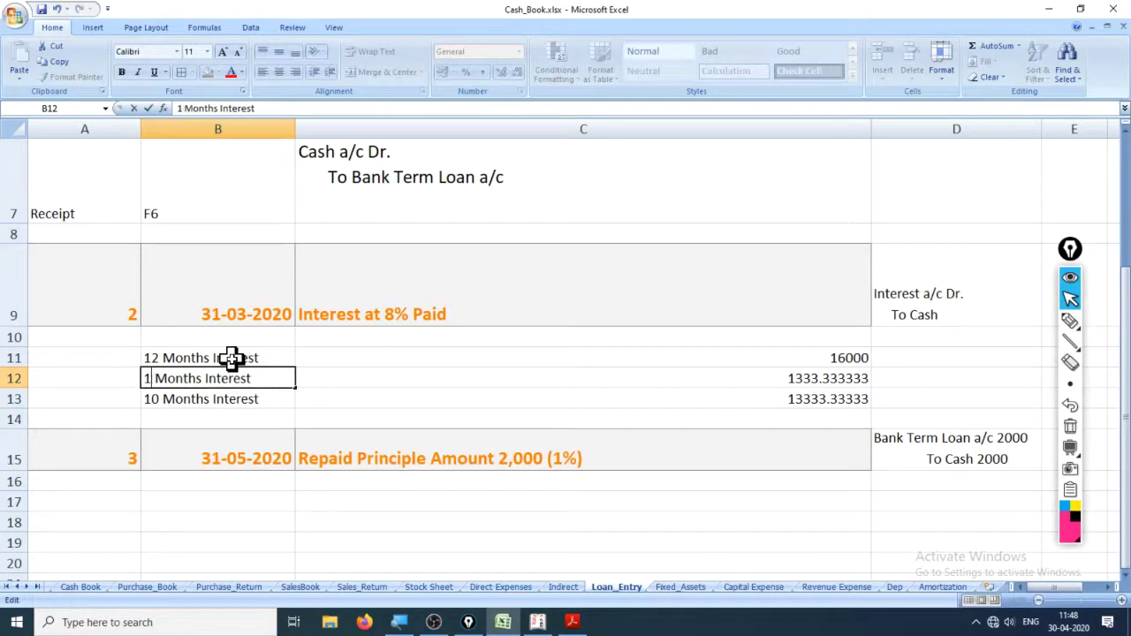
key("Return")
key("Up")
key("Right")
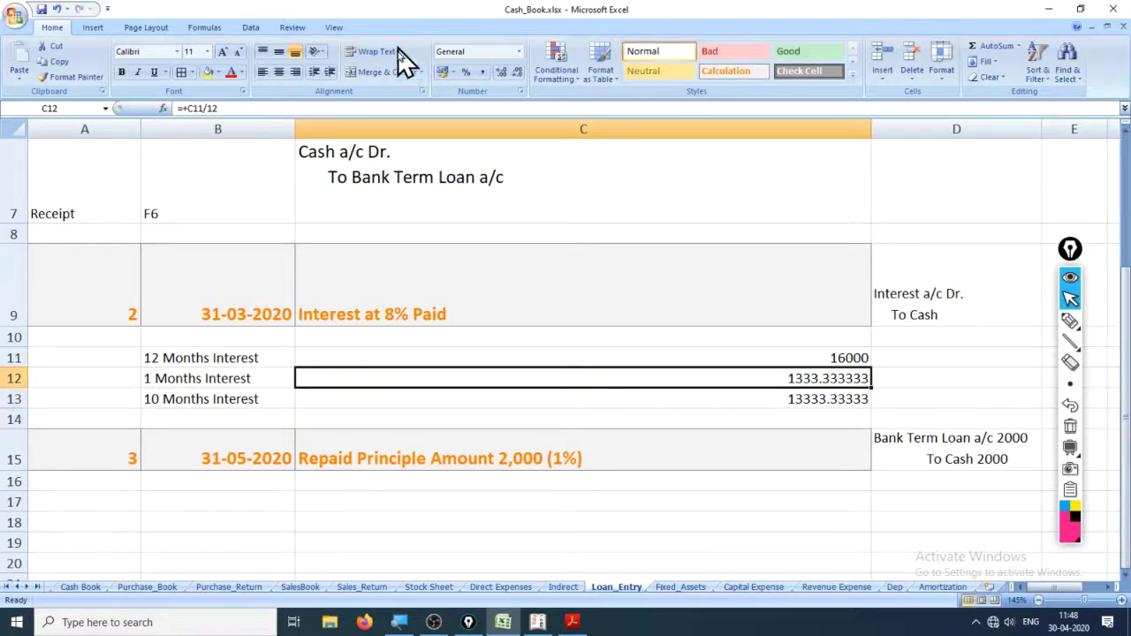
Underline the one-month interest amount with the pen, write "x 2" beside it, and write 2666 below the repayment row
left_click(1070, 321)
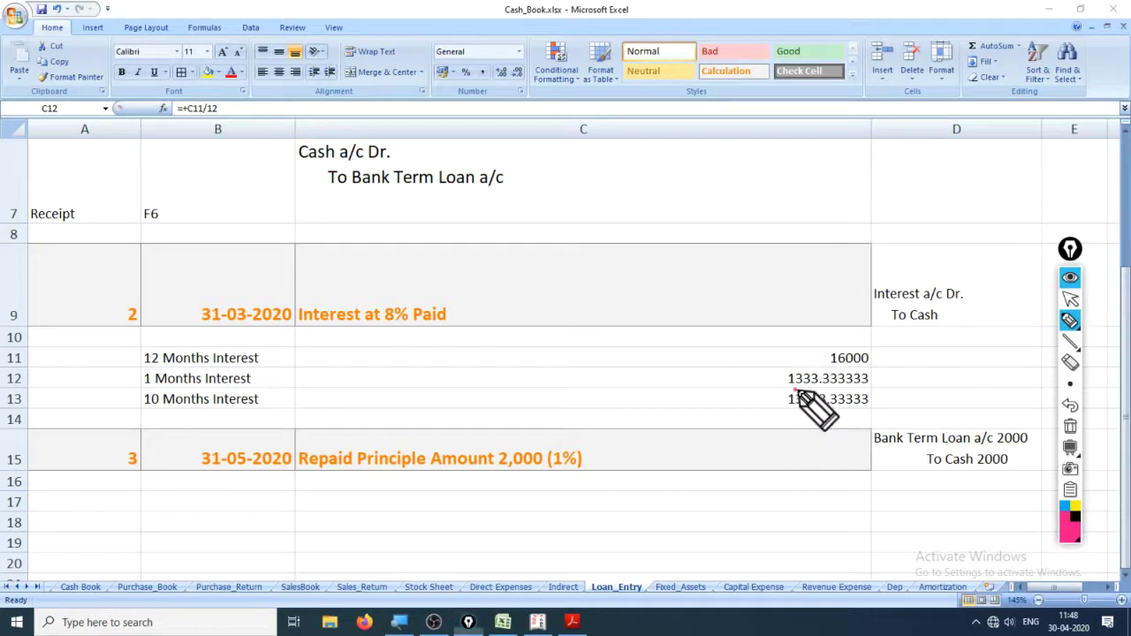
left_click_drag(793, 388, 869, 386)
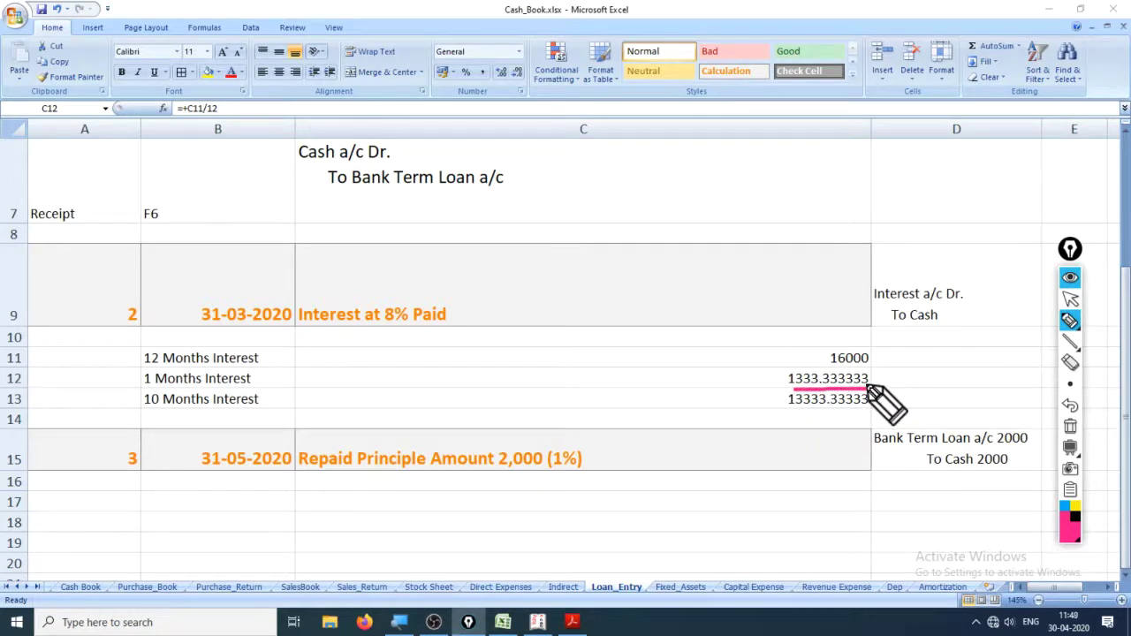
left_click(884, 367)
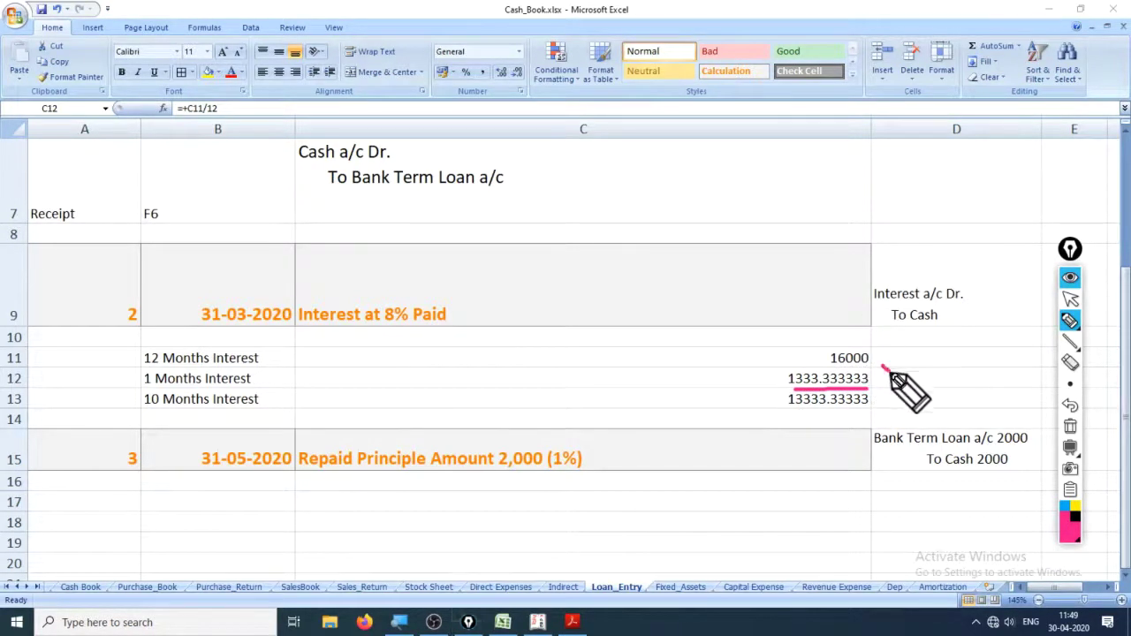
left_click_drag(884, 367, 907, 390)
left_click_drag(904, 364, 875, 399)
left_click_drag(943, 370, 954, 389)
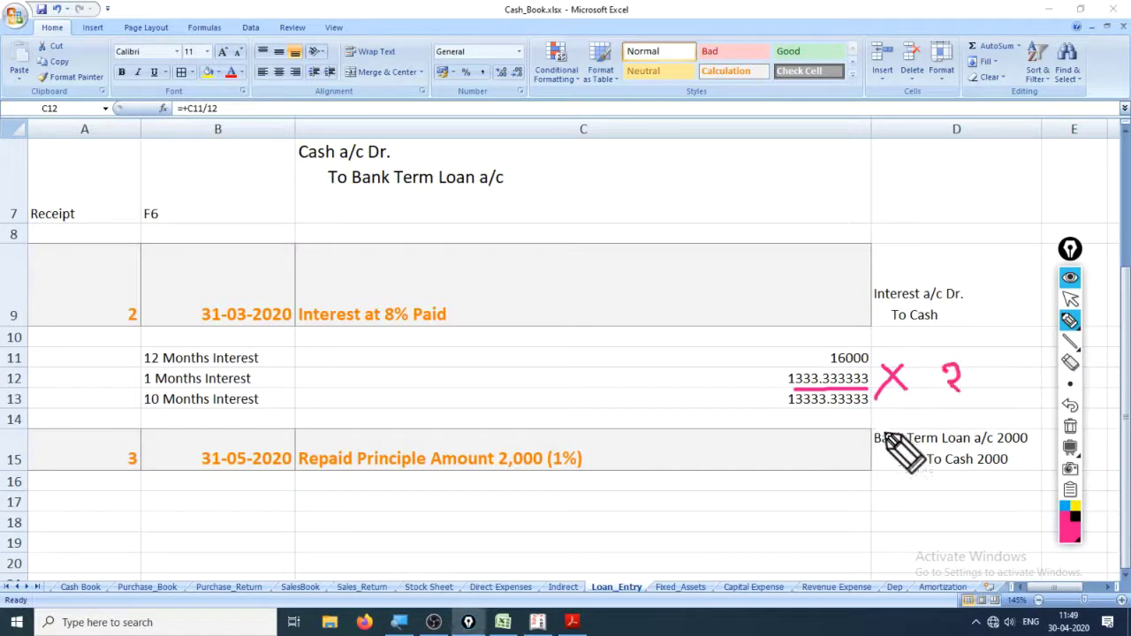
left_click_drag(629, 495, 679, 535)
left_click_drag(724, 477, 707, 508)
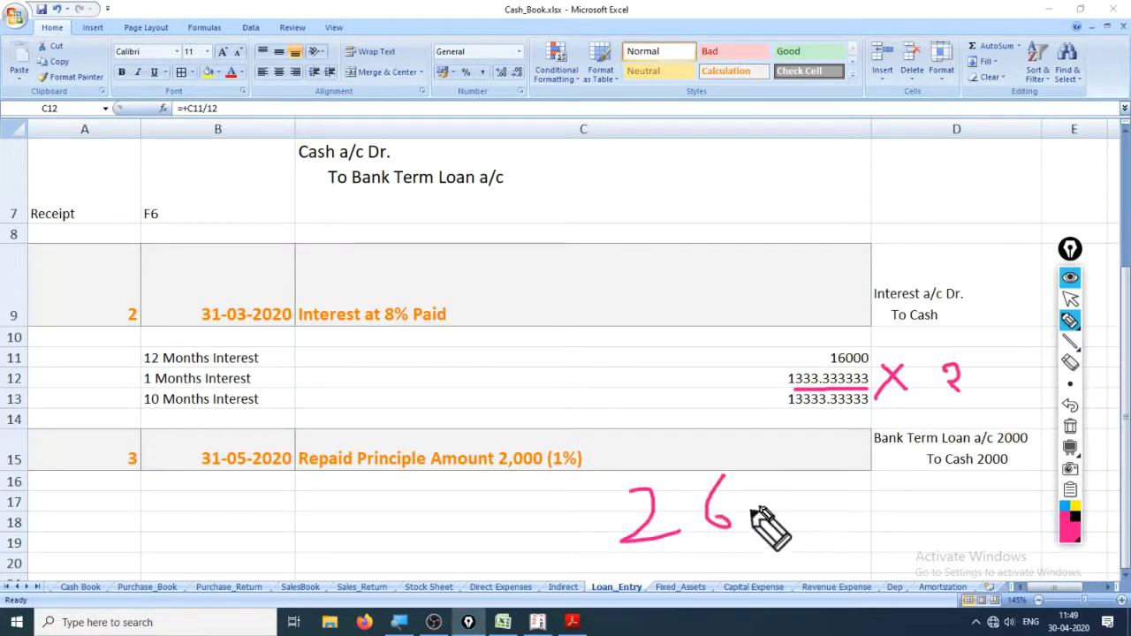
left_click_drag(773, 483, 752, 518)
left_click_drag(841, 486, 822, 520)
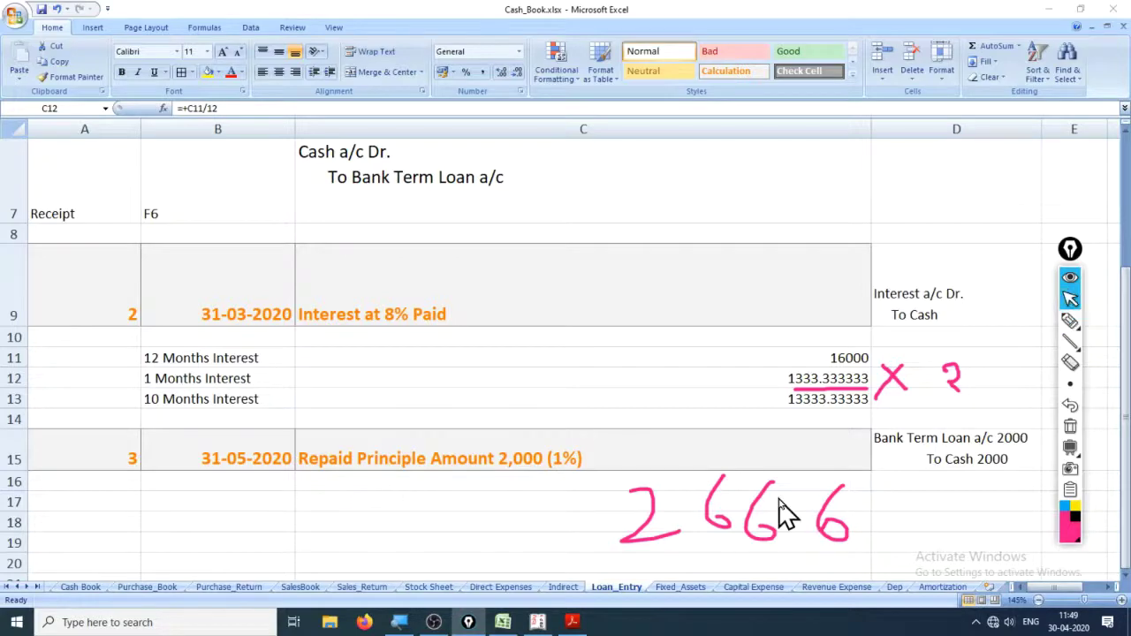
Switch to the Term Loan Bank @ 8% ledger in Tally and circle its closing balance with the pen
key("alt+Tab")
key("alt+Tab")
key("alt+Tab")
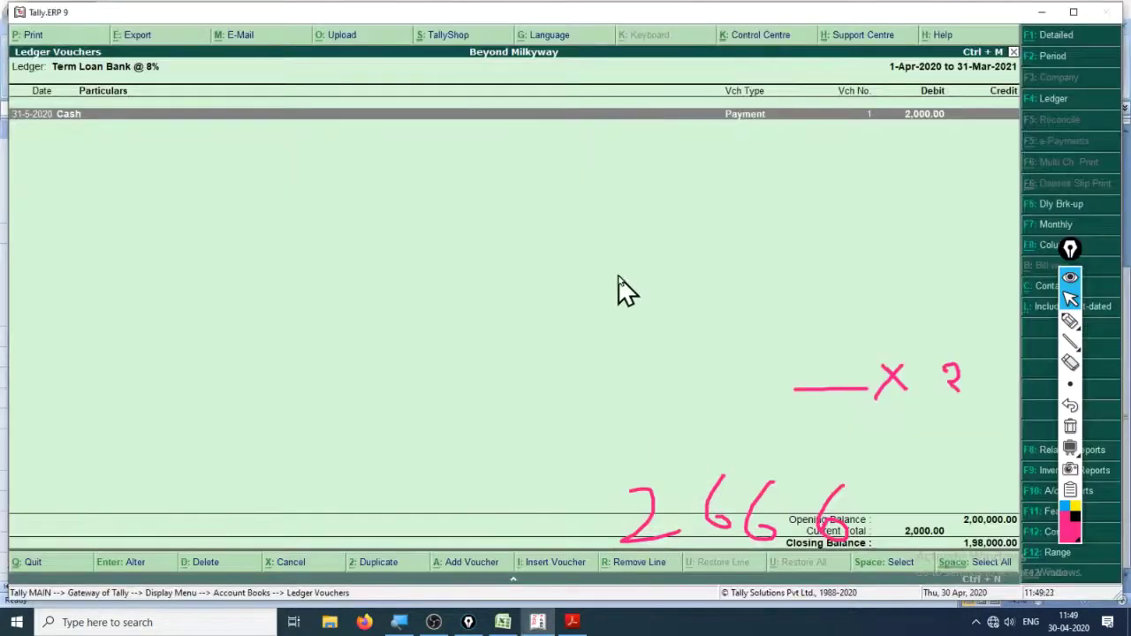
left_click(1071, 321)
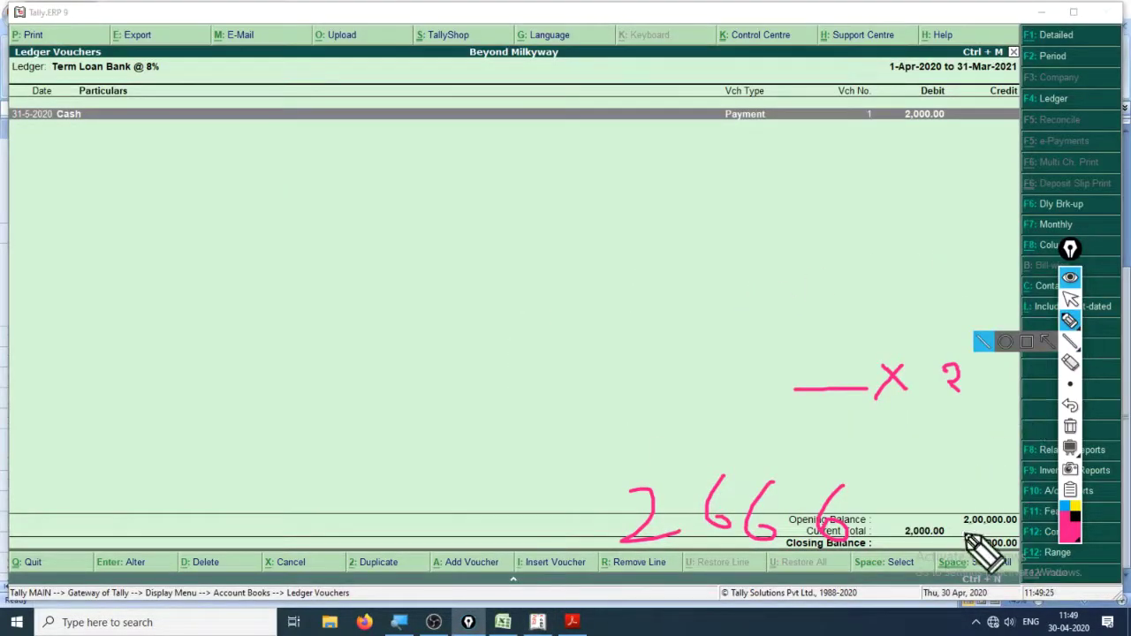
mouse_move(957, 533)
left_mouse_down()
mouse_move(1030, 521)
mouse_move(973, 566)
mouse_move(953, 528)
left_mouse_up()
Write "198000 x 8%" with the pen across the middle of the ledger
left_click_drag(328, 265, 336, 356)
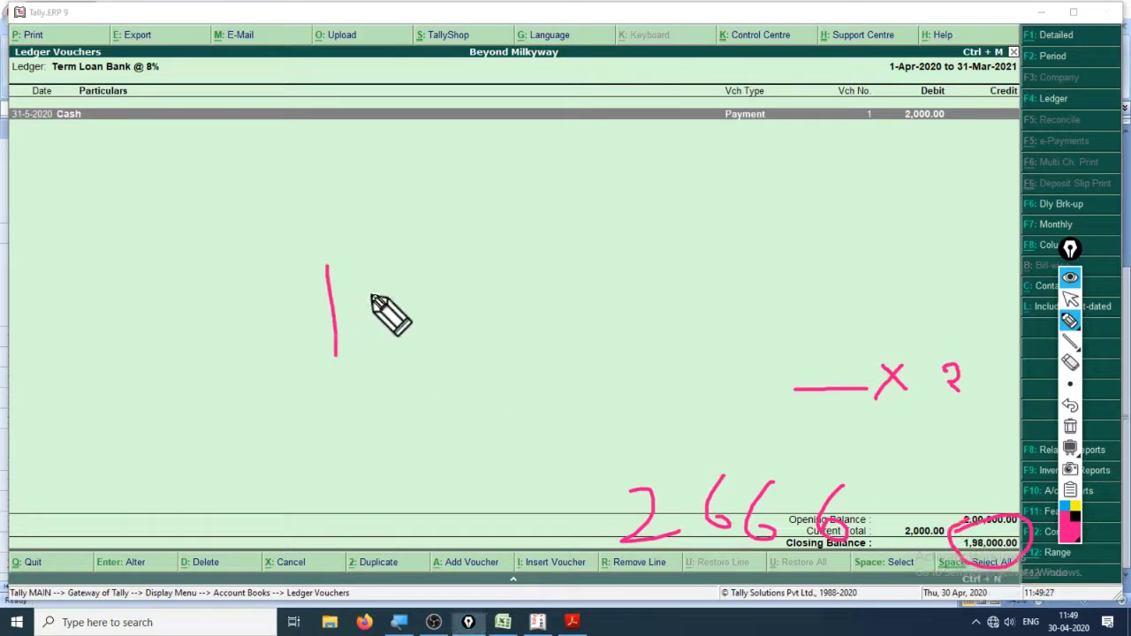
mouse_move(387, 261)
left_mouse_down()
mouse_move(367, 277)
mouse_move(408, 340)
left_mouse_up()
mouse_move(439, 263)
left_mouse_down()
mouse_move(447, 278)
mouse_move(414, 298)
mouse_move(438, 262)
mouse_move(515, 284)
mouse_move(532, 255)
mouse_move(515, 285)
mouse_move(545, 250)
mouse_move(576, 281)
mouse_move(569, 256)
mouse_move(657, 280)
left_mouse_up()
mouse_move(643, 241)
left_mouse_down()
mouse_move(616, 287)
mouse_move(698, 255)
mouse_move(707, 276)
left_mouse_up()
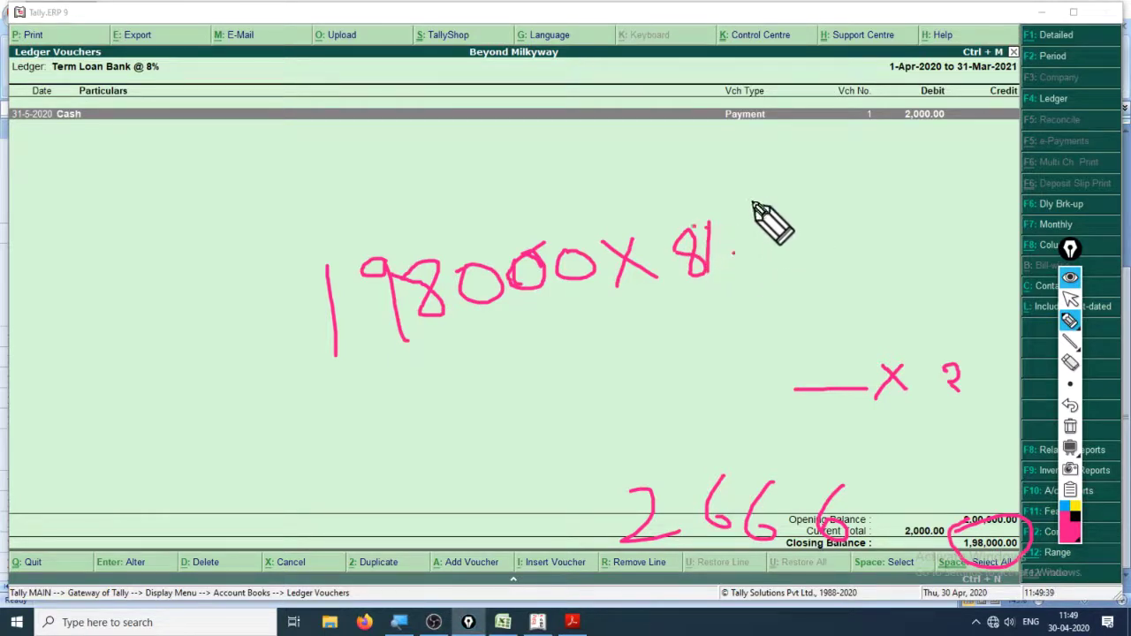
Extend the handwritten formula with "x 10/12", underline the 10, and draw an arrow below the formula
left_click_drag(749, 199, 814, 246)
left_click_drag(796, 189, 772, 254)
left_click_drag(845, 181, 849, 228)
mouse_move(879, 171)
left_mouse_down()
mouse_move(884, 192)
mouse_move(881, 171)
left_mouse_up()
left_click_drag(812, 260, 1002, 212)
mouse_move(907, 248)
left_mouse_down()
mouse_move(909, 301)
mouse_move(975, 286)
left_mouse_up()
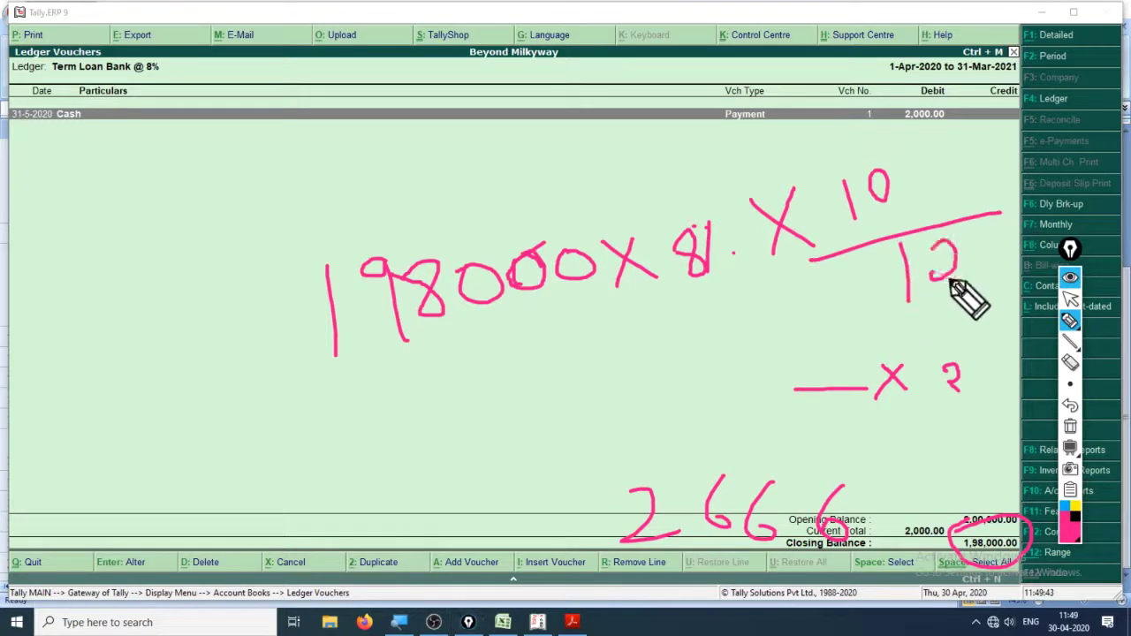
left_click_drag(891, 217, 949, 207)
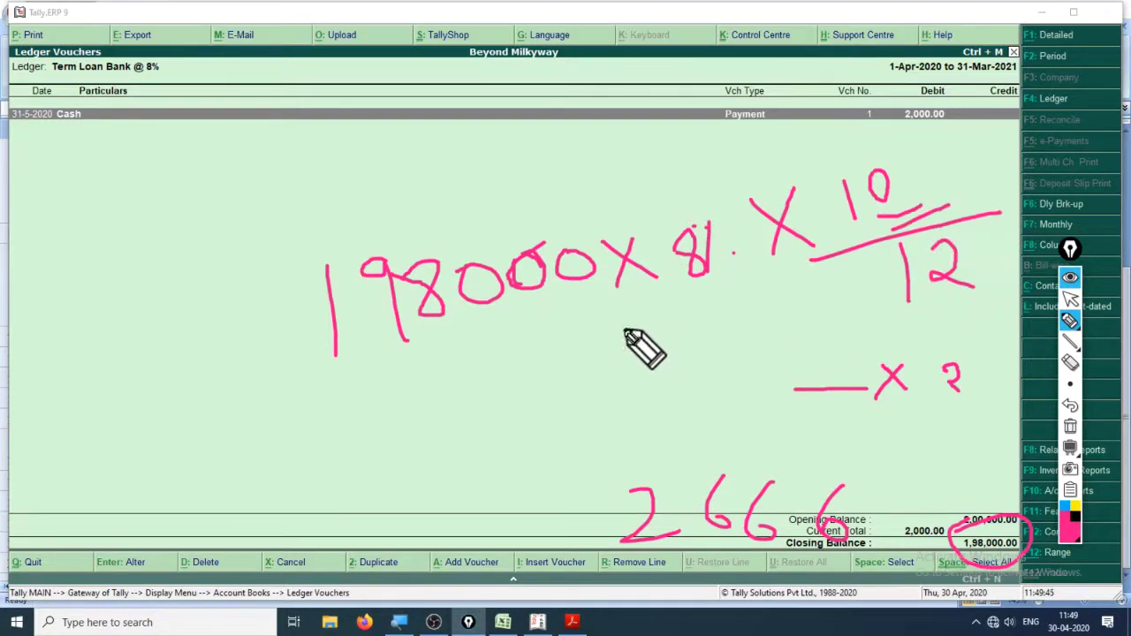
mouse_move(241, 434)
left_mouse_down()
mouse_move(301, 425)
mouse_move(305, 436)
left_mouse_up()
left_click_drag(281, 399, 305, 480)
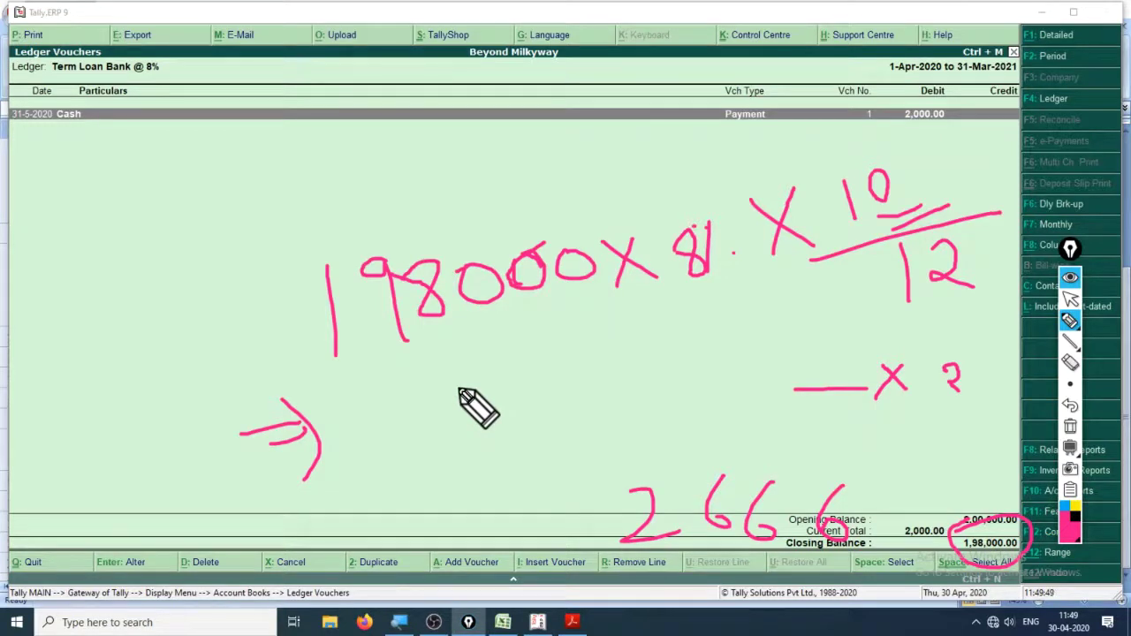
key("ctrl+shift+2")
key("ctrl+shift+7")
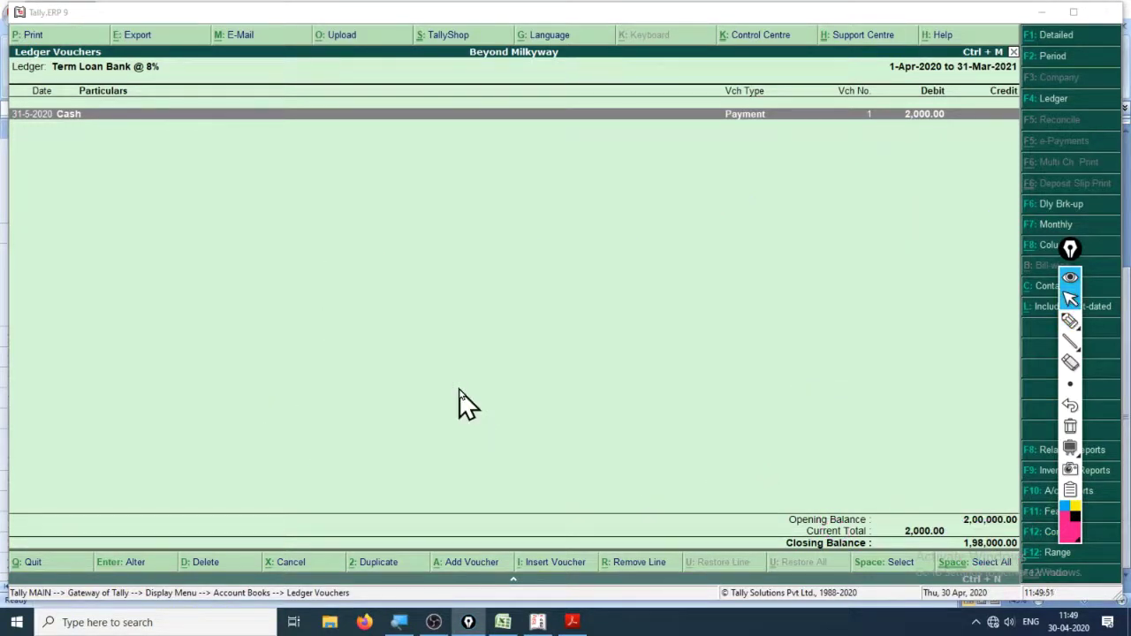
key("ctrl+z")
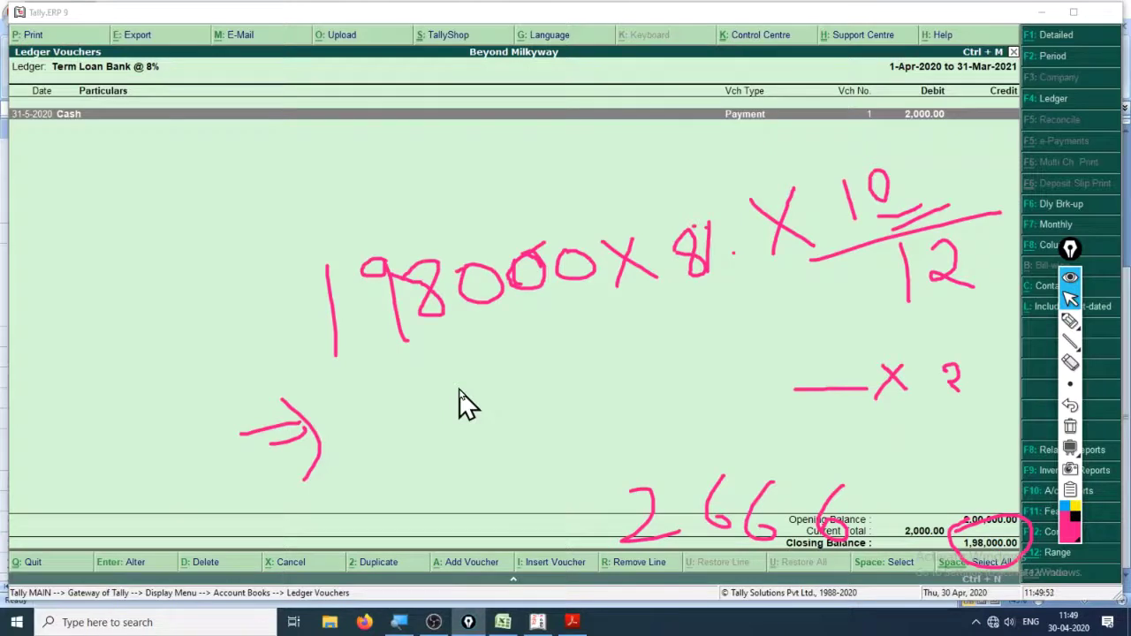
Work out the ten-month interest in Tally's calculator, ending with 15840/12 and 1320*10
left_click(460, 390)
key("ctrl+n")
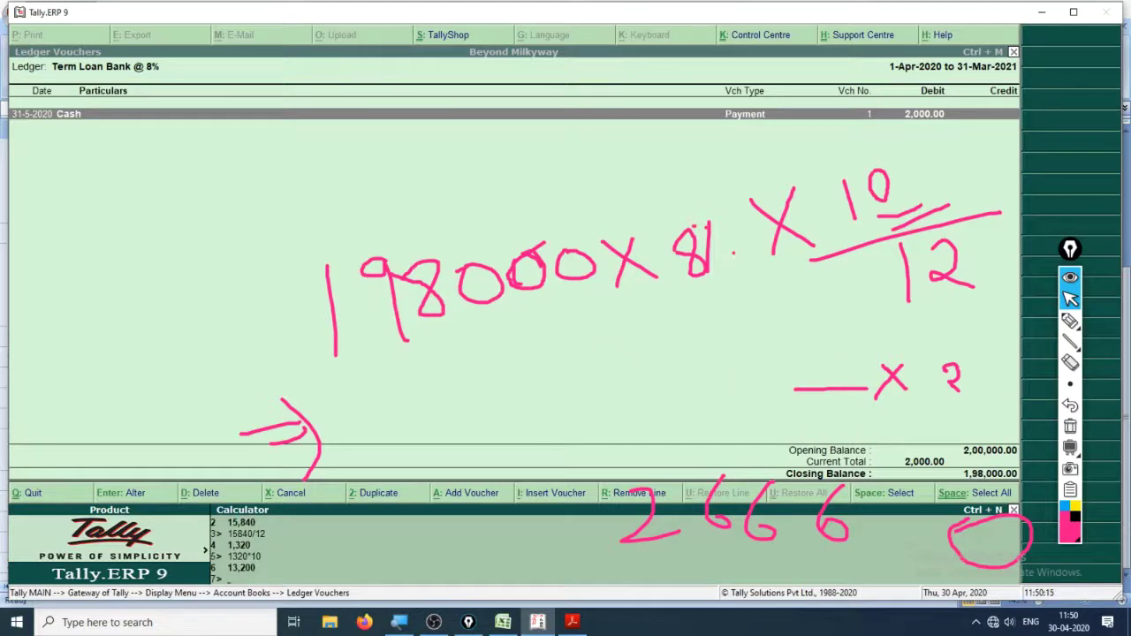
Write 13200 with the pen in the blank area beside the 198000 formula
left_click(1071, 321)
mouse_move(57, 185)
left_mouse_down()
mouse_move(56, 260)
mouse_move(98, 218)
mouse_move(75, 238)
left_mouse_up()
mouse_move(164, 172)
left_mouse_down()
mouse_move(192, 197)
mouse_move(200, 234)
left_mouse_up()
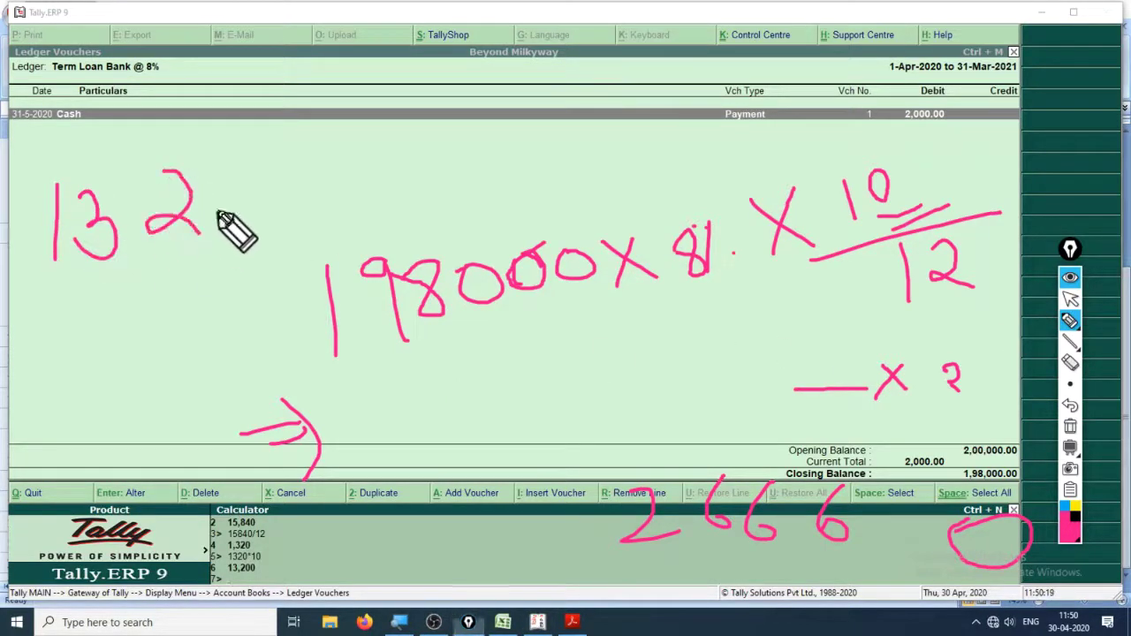
mouse_move(231, 176)
left_mouse_down()
mouse_move(247, 210)
mouse_move(227, 185)
mouse_move(257, 181)
left_mouse_up()
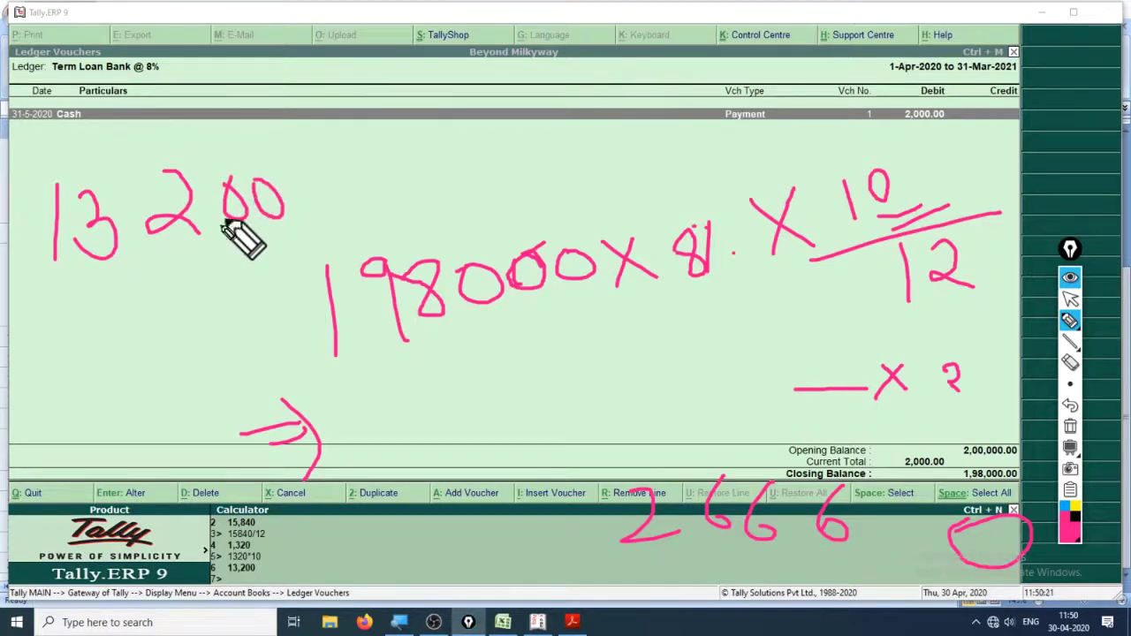
Write 2666 below the handwritten 13200, and mark the two amounts with 10 and 2 for their months
left_click_drag(103, 290, 139, 333)
mouse_move(182, 265)
left_mouse_down()
mouse_move(170, 305)
mouse_move(182, 299)
left_mouse_up()
mouse_move(226, 267)
left_mouse_down()
mouse_move(205, 301)
mouse_move(280, 288)
left_mouse_up()
left_click(276, 267)
left_click_drag(321, 182, 318, 204)
left_click_drag(345, 168, 345, 169)
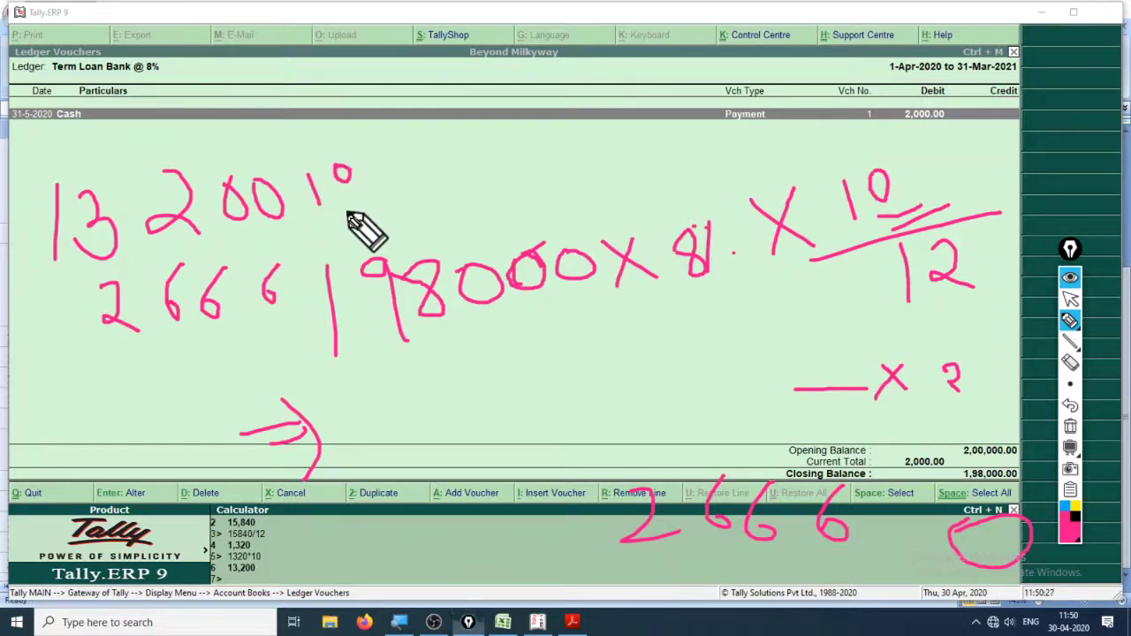
mouse_move(325, 247)
left_mouse_down()
mouse_move(326, 271)
mouse_move(349, 262)
left_mouse_up()
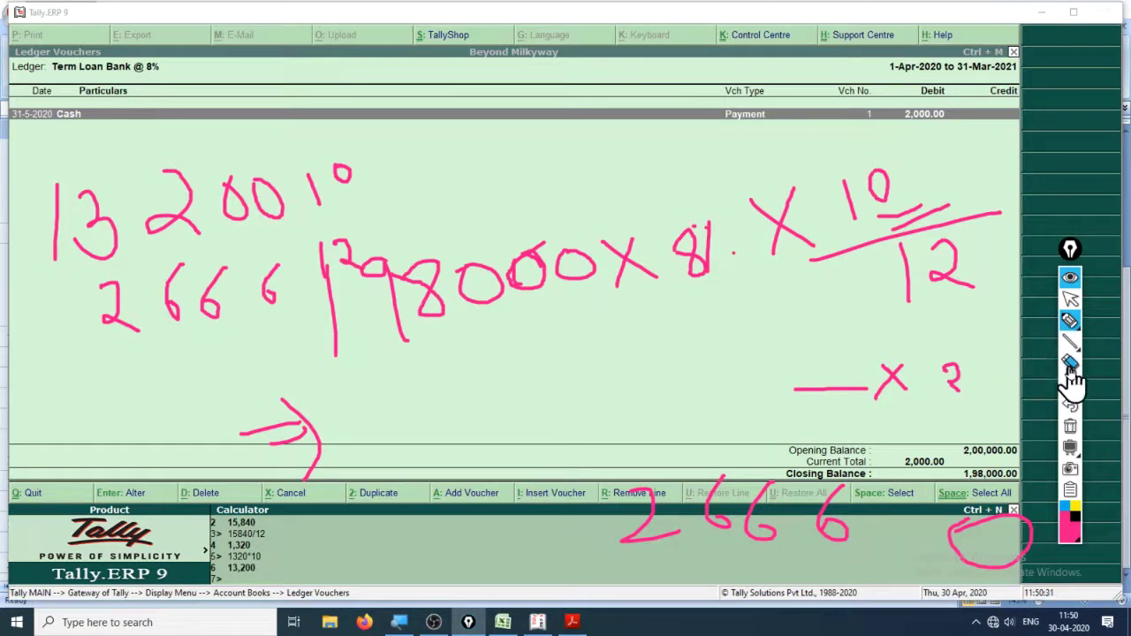
Erase the handwritten 198000 formula, its arrow, the "x 2" note and the older 2666, keeping the two interest amounts
mouse_move(555, 403)
left_mouse_down()
mouse_move(326, 415)
mouse_move(329, 440)
mouse_move(331, 333)
left_mouse_up()
left_click(1070, 363)
mouse_move(327, 274)
left_mouse_down()
mouse_move(371, 379)
mouse_move(424, 328)
mouse_move(783, 265)
mouse_move(902, 221)
mouse_move(884, 531)
mouse_move(765, 442)
mouse_move(973, 399)
left_mouse_up()
Draw a closing brace beside the two handwritten amounts and label them "Interest"
mouse_move(1080, 349)
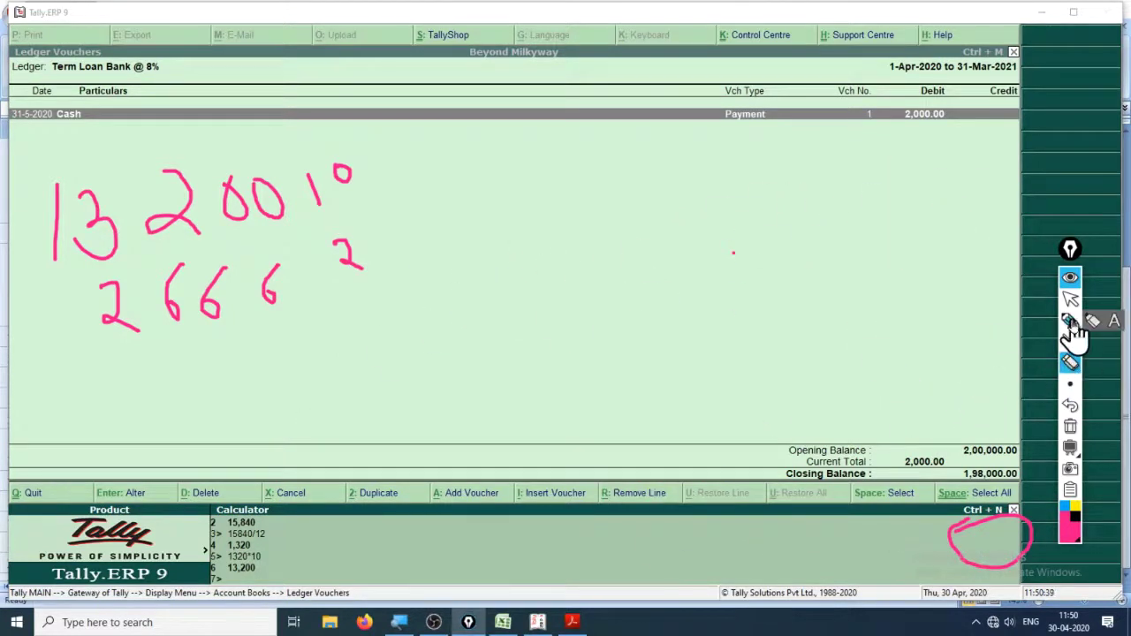
left_click(1070, 320)
mouse_move(440, 149)
left_mouse_down()
mouse_move(491, 318)
mouse_move(462, 325)
left_mouse_up()
mouse_move(566, 181)
left_mouse_down()
mouse_move(661, 271)
mouse_move(686, 278)
mouse_move(718, 196)
mouse_move(740, 226)
mouse_move(800, 201)
mouse_move(813, 213)
mouse_move(828, 135)
mouse_move(855, 209)
left_mouse_up()
left_click_drag(808, 188, 847, 182)
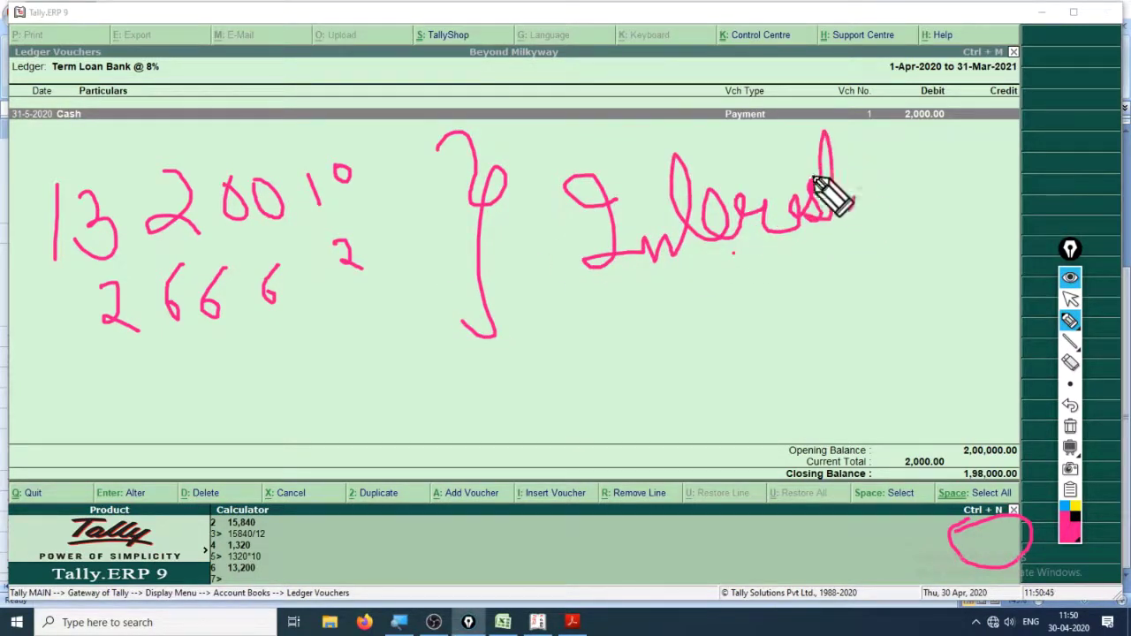
left_click_drag(682, 188, 734, 178)
Double-underline the handwritten 2666, add thousands commas to both amounts, and underline the zeros of 13,200
left_click_drag(126, 357, 293, 332)
left_click_drag(147, 325, 145, 353)
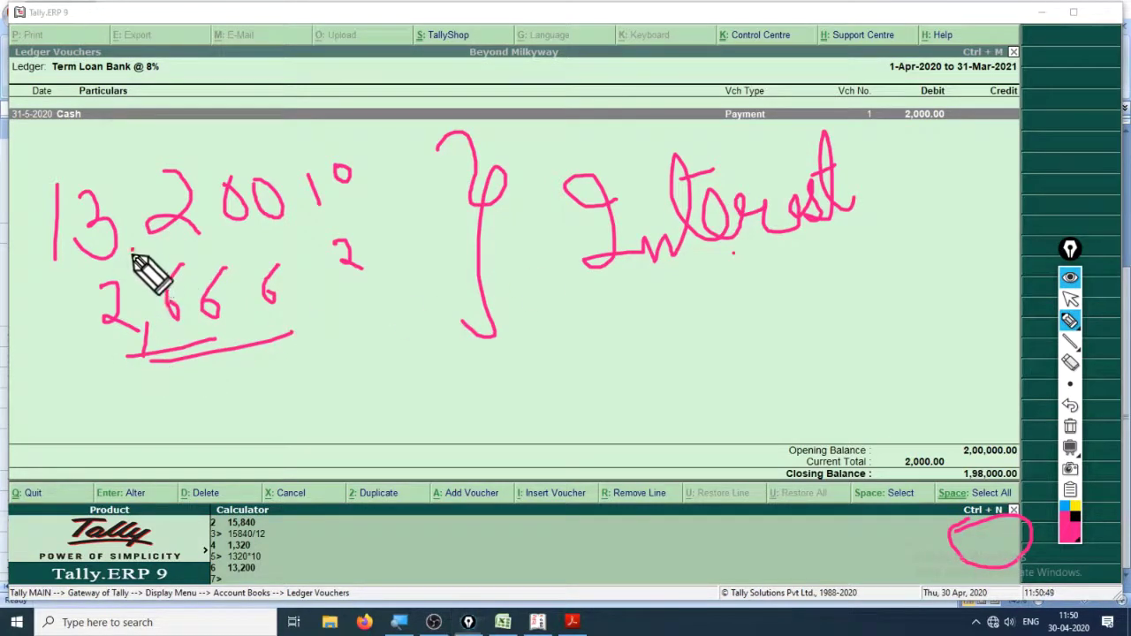
left_click_drag(130, 249, 133, 268)
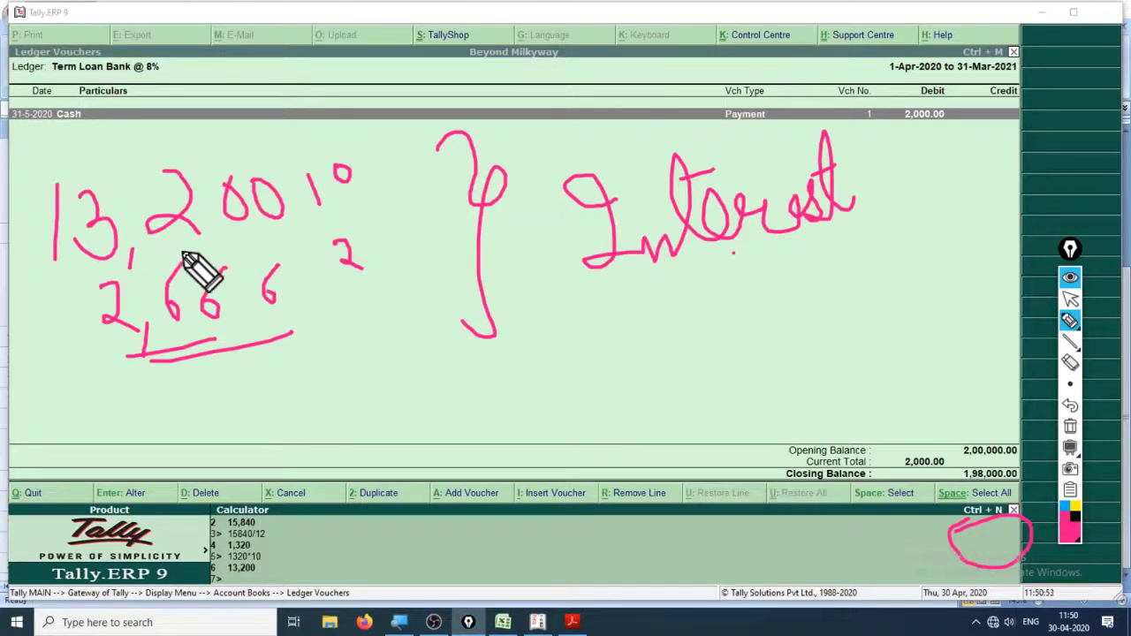
left_click_drag(202, 247, 292, 228)
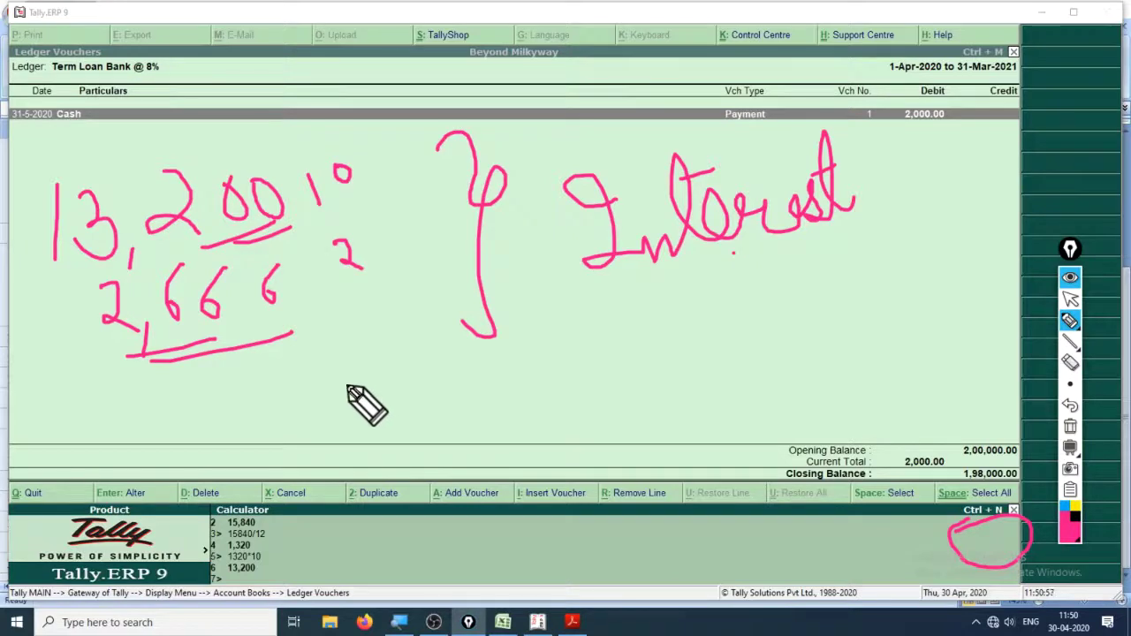
Extend the crossbar of the first "t" in "Interest" and draw an arrow below the brace
left_click_drag(661, 188, 704, 173)
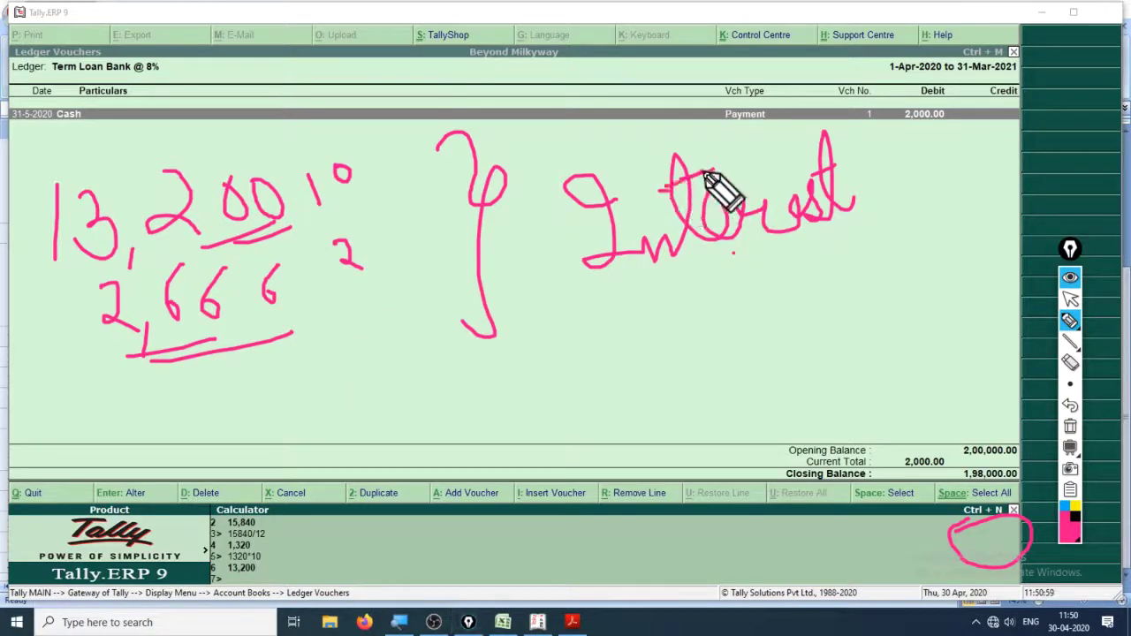
mouse_move(354, 400)
left_mouse_down()
mouse_move(395, 394)
mouse_move(395, 413)
left_mouse_up()
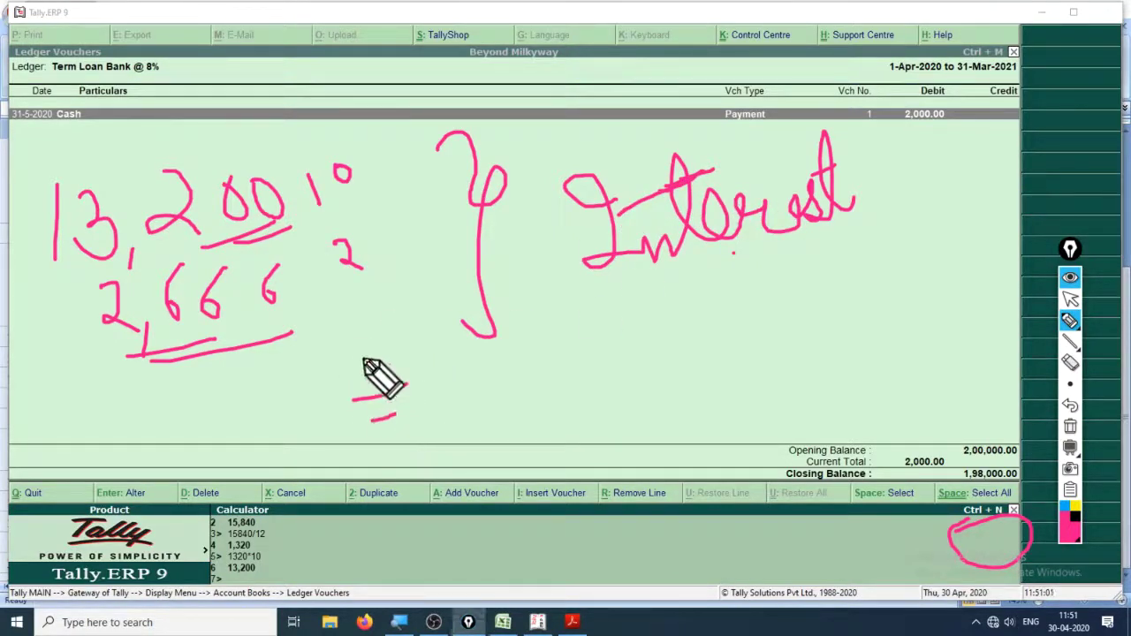
left_click_drag(362, 360, 392, 455)
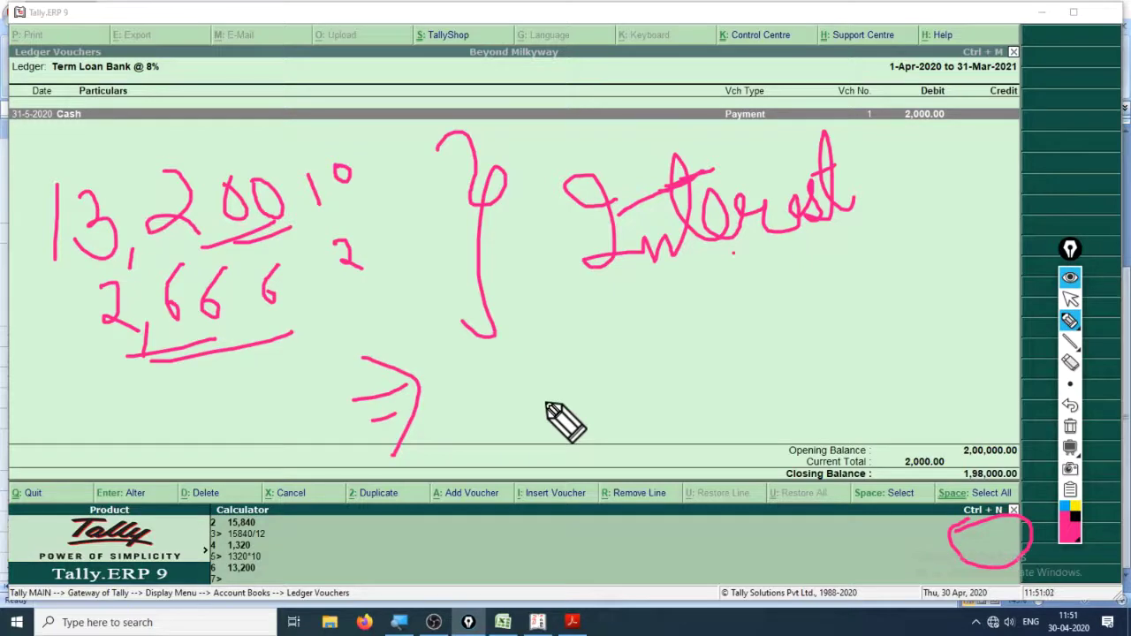